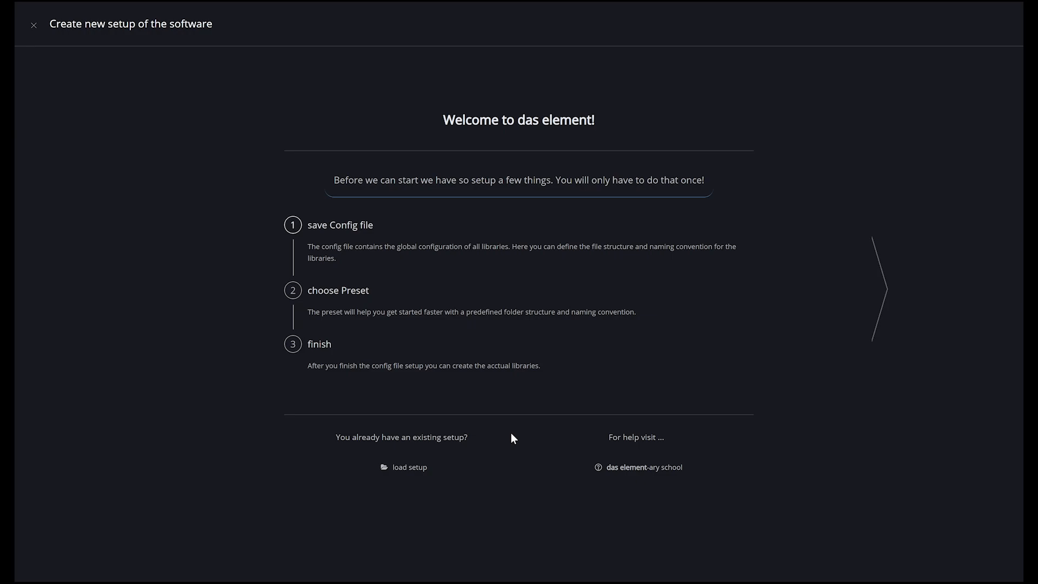
Begin the new setup, keep the default location for the config file, and continue to the preset choice
{"action": "left_click", "coordinate": [884, 277]}
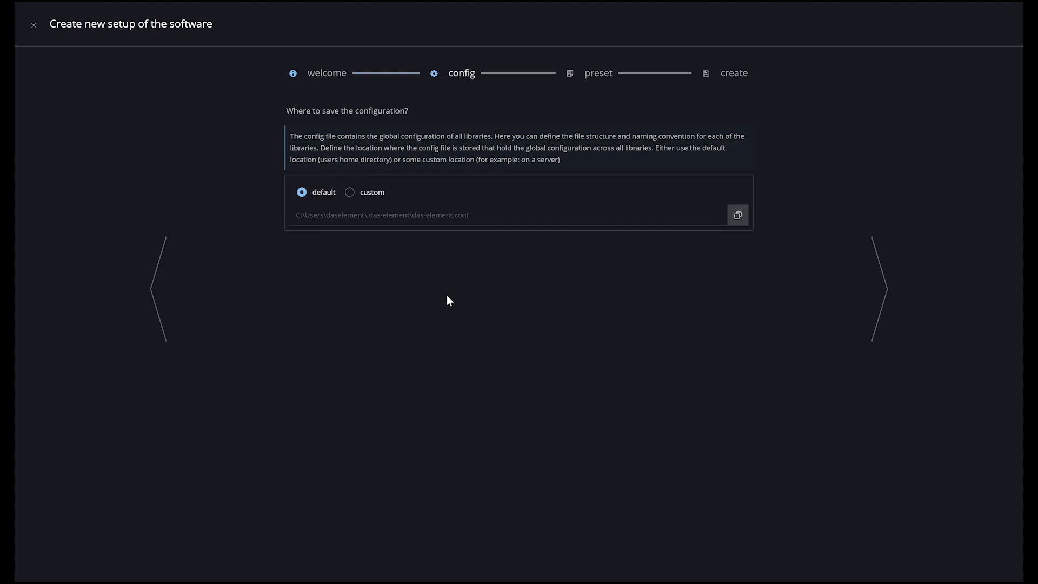
{"action": "left_click_drag", "start_coordinate": [484, 214], "coordinate": [281, 210]}
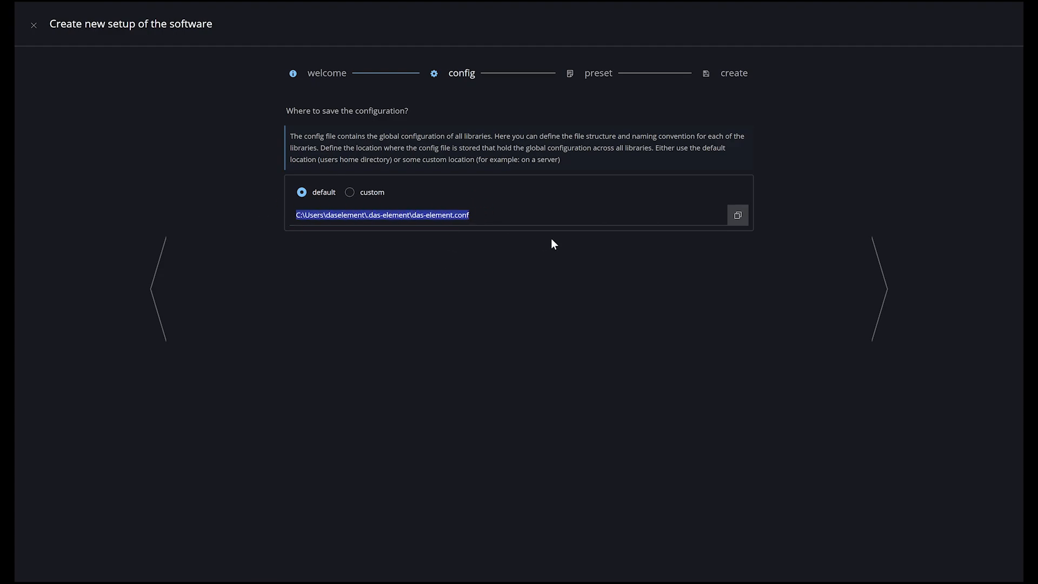
{"action": "left_click", "coordinate": [466, 216]}
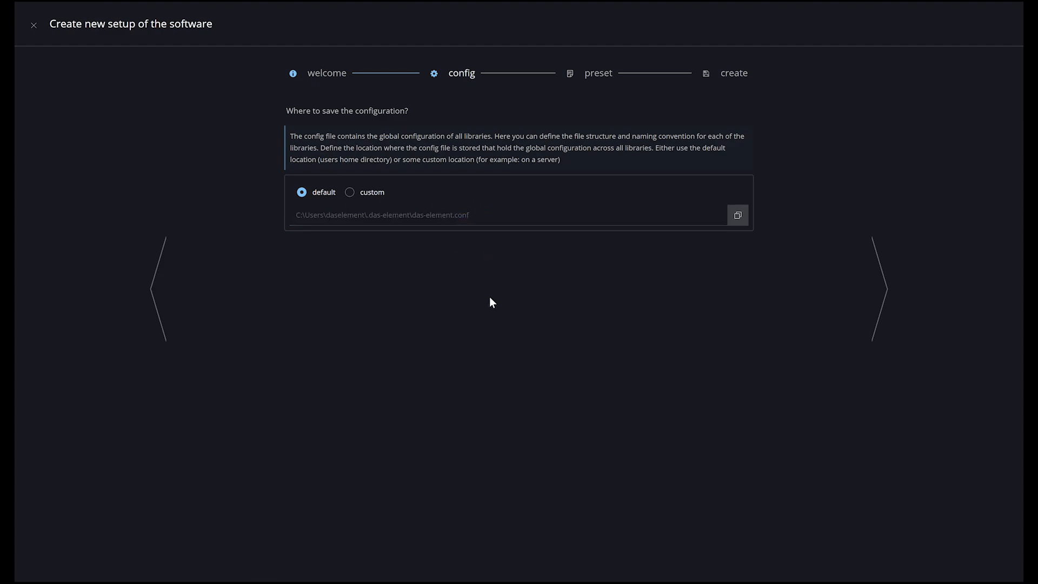
{"action": "left_click", "coordinate": [350, 194]}
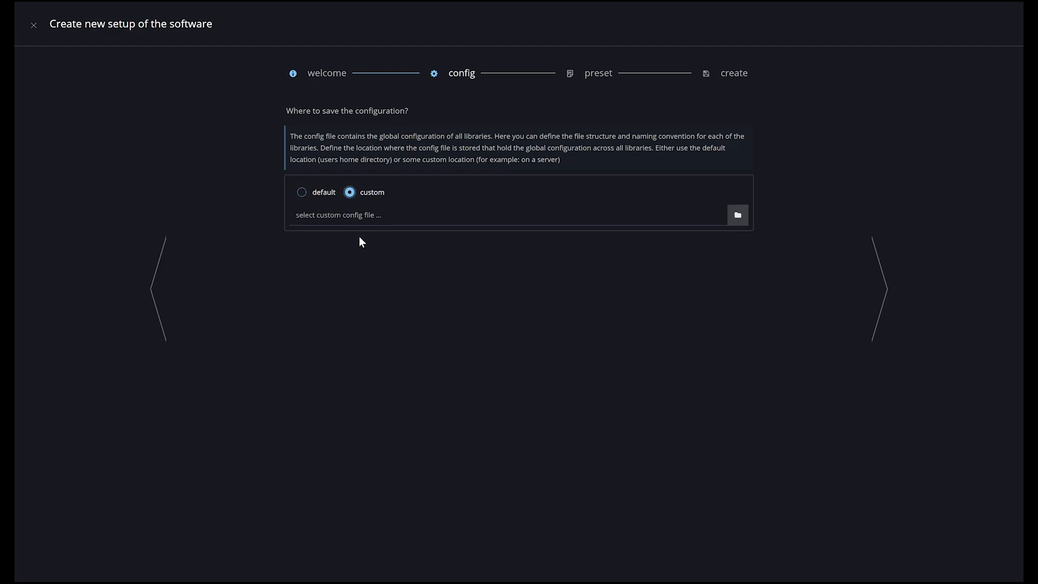
{"action": "left_click", "coordinate": [301, 193]}
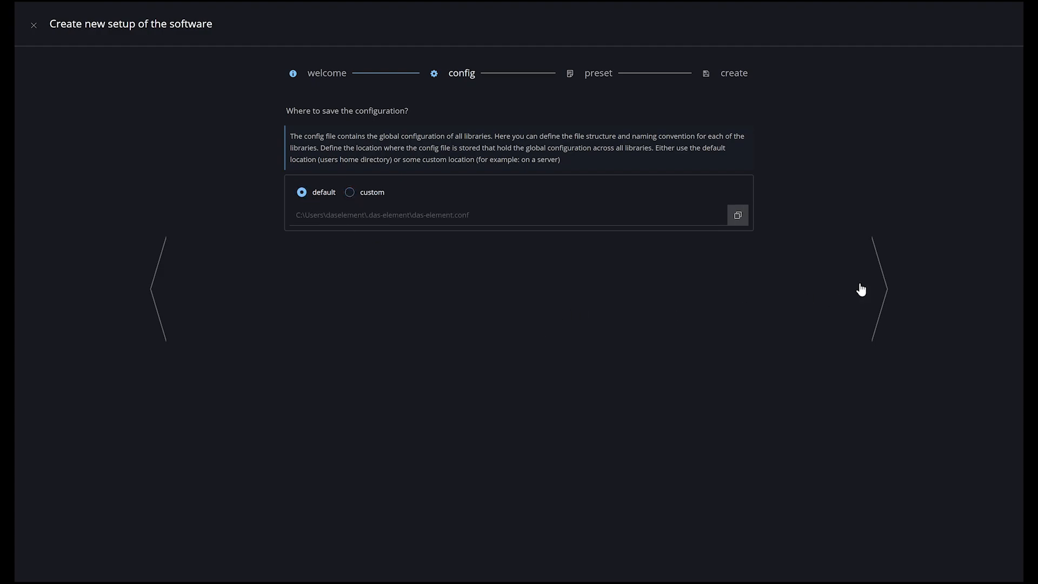
{"action": "left_click", "coordinate": [878, 288]}
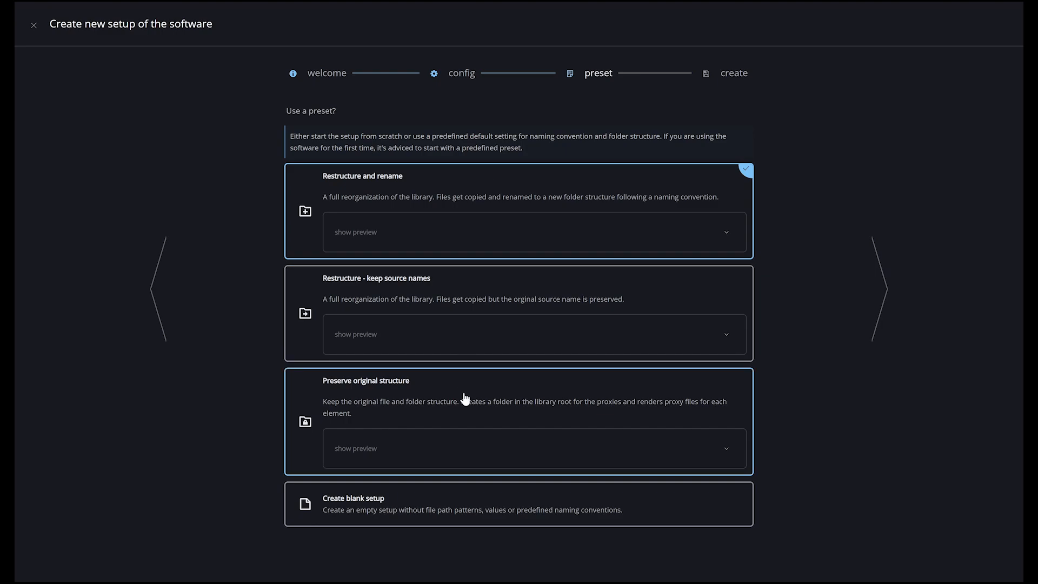
Examine the example library's folder hierarchy down to the fire_00001 folder in the Restructure and rename preset preview
{"action": "left_click", "coordinate": [490, 384]}
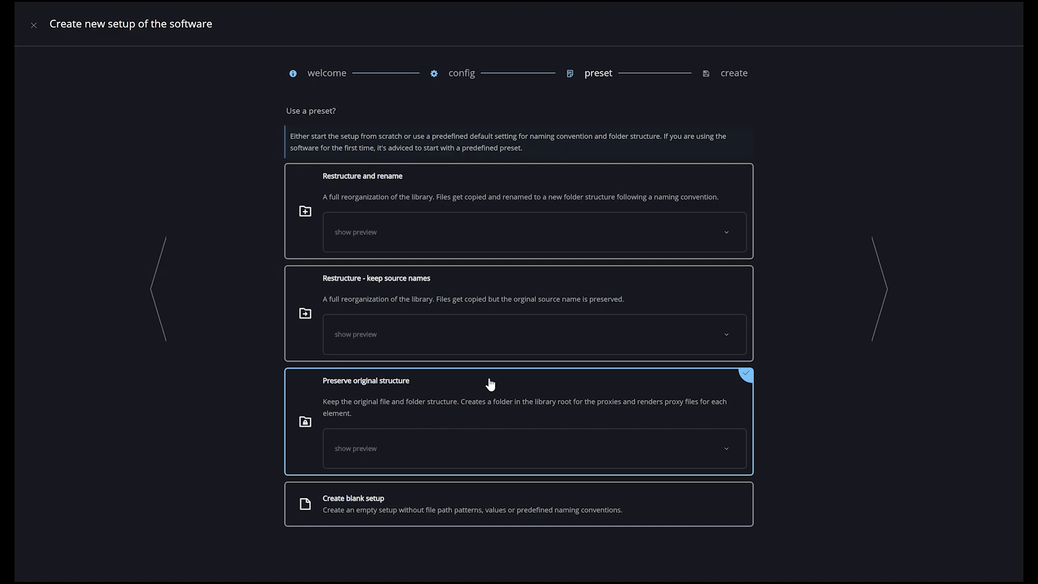
{"action": "left_click", "coordinate": [491, 182]}
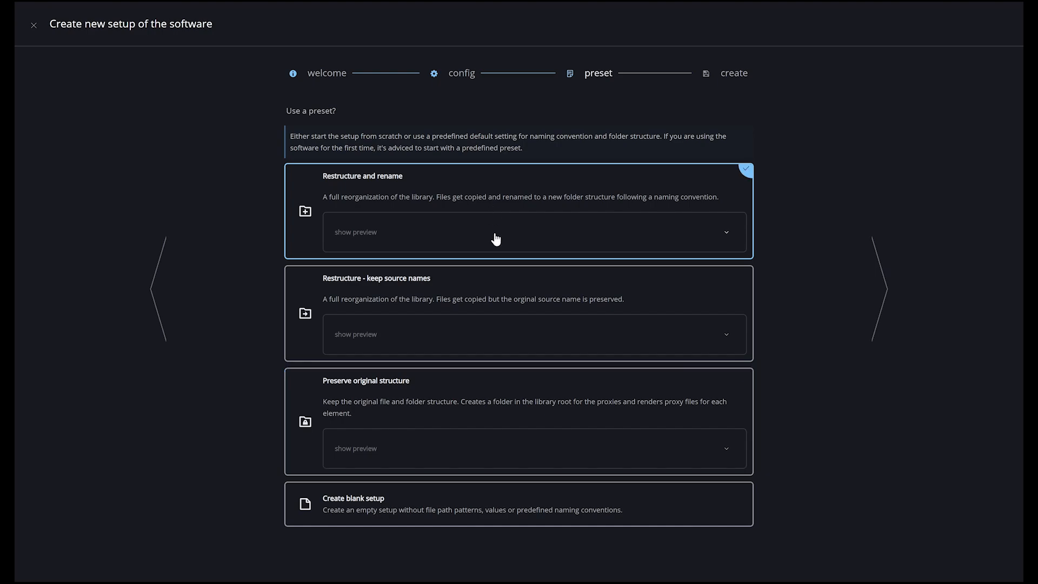
{"action": "left_click", "coordinate": [454, 236]}
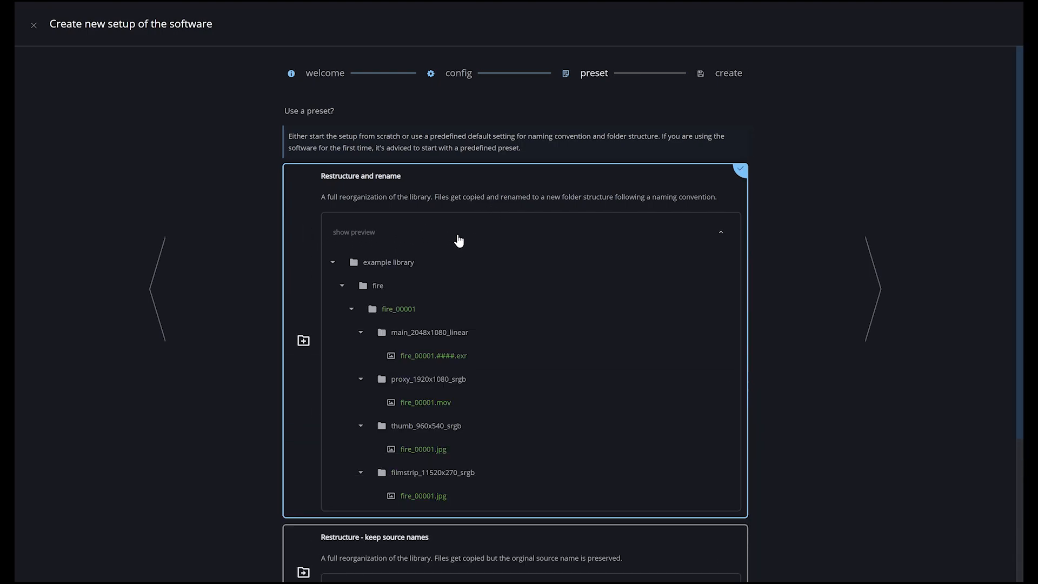
{"action": "left_click", "coordinate": [352, 309]}
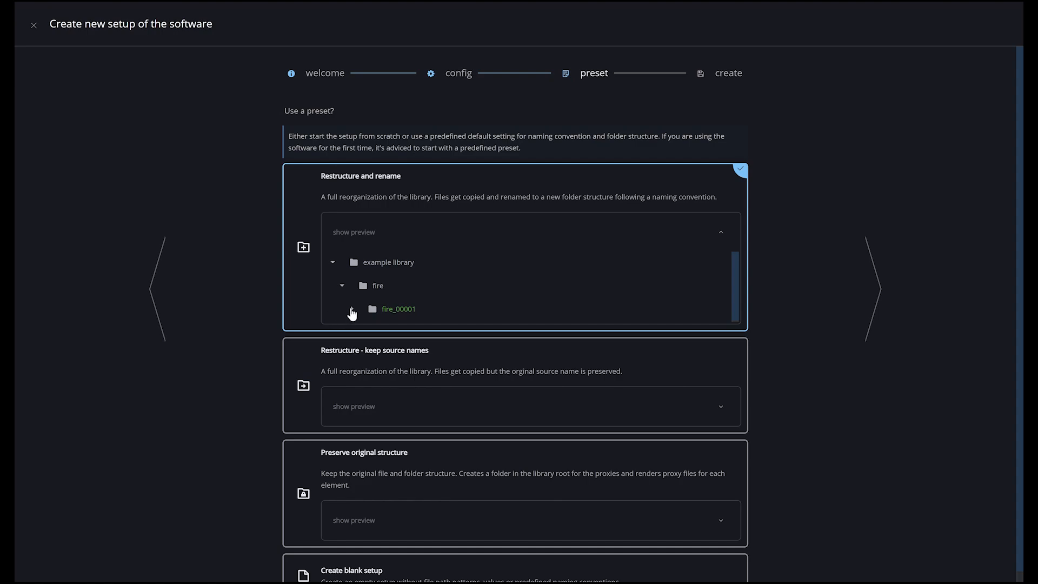
{"action": "left_click", "coordinate": [352, 309]}
{"action": "left_click", "coordinate": [361, 332]}
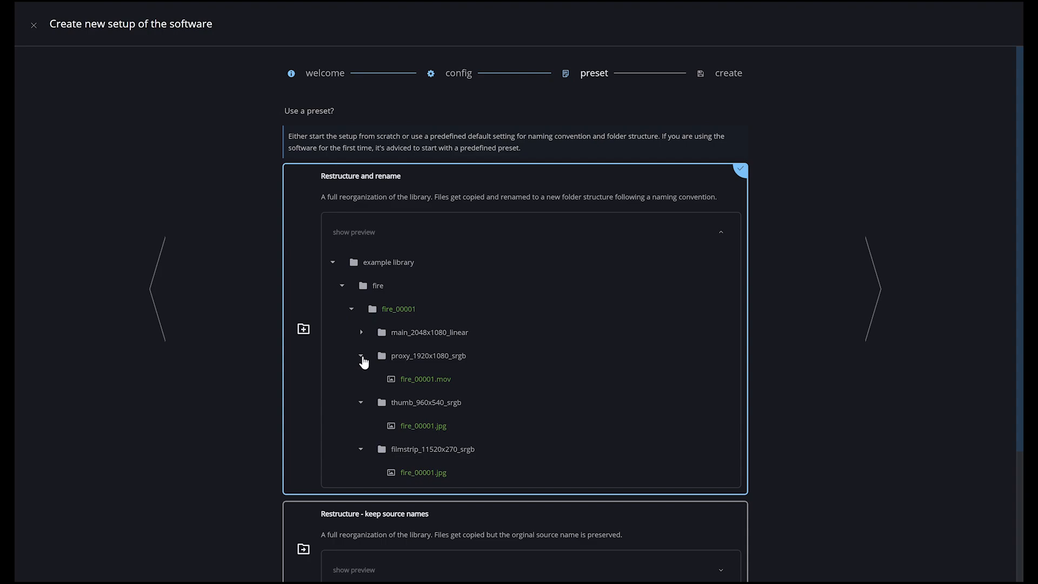
{"action": "left_click", "coordinate": [361, 355]}
{"action": "left_click", "coordinate": [361, 378]}
{"action": "left_click", "coordinate": [362, 402]}
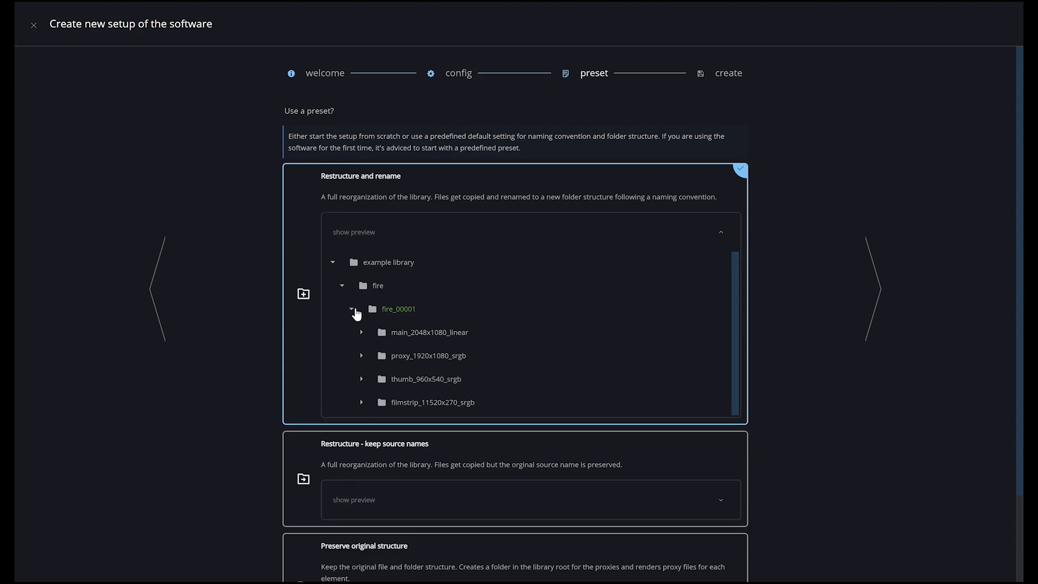
{"action": "left_click", "coordinate": [352, 309]}
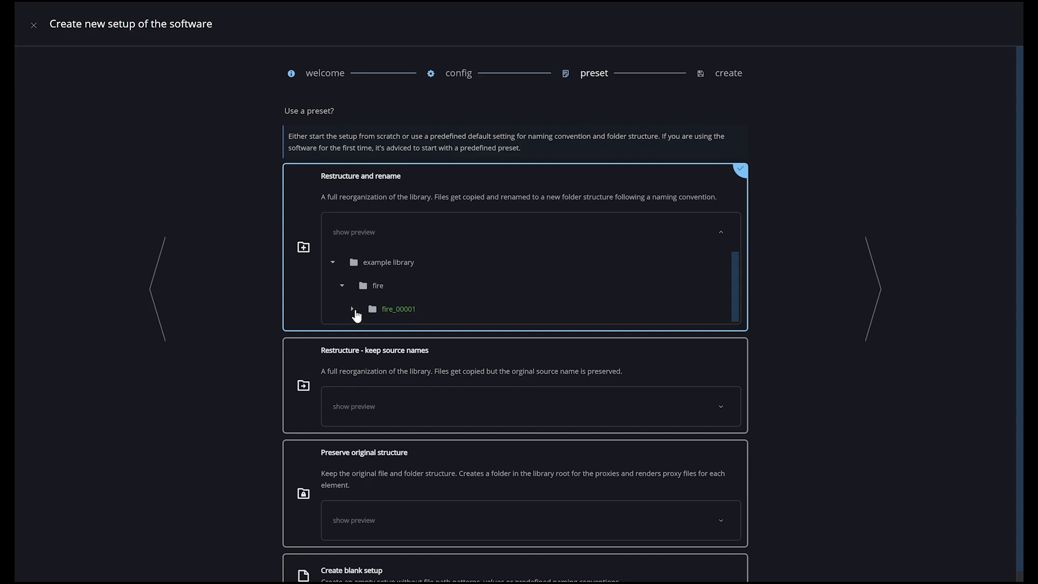
{"action": "left_click", "coordinate": [353, 311]}
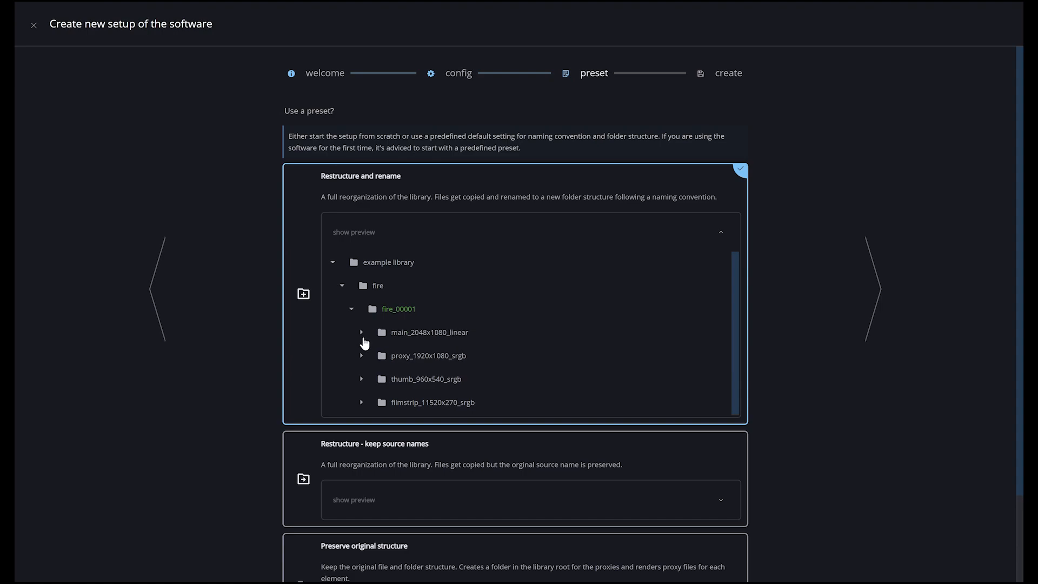
Inspect the files inside the main, proxy, thumb and filmstrip folders of the Restructure and rename preview, and close the preview
{"action": "left_click", "coordinate": [362, 331]}
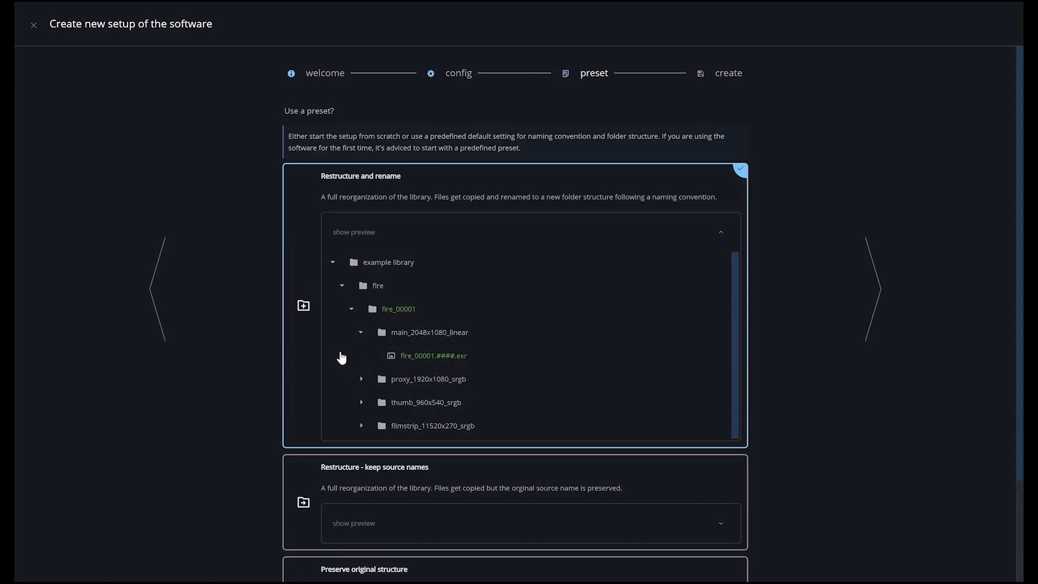
{"action": "left_click", "coordinate": [360, 380]}
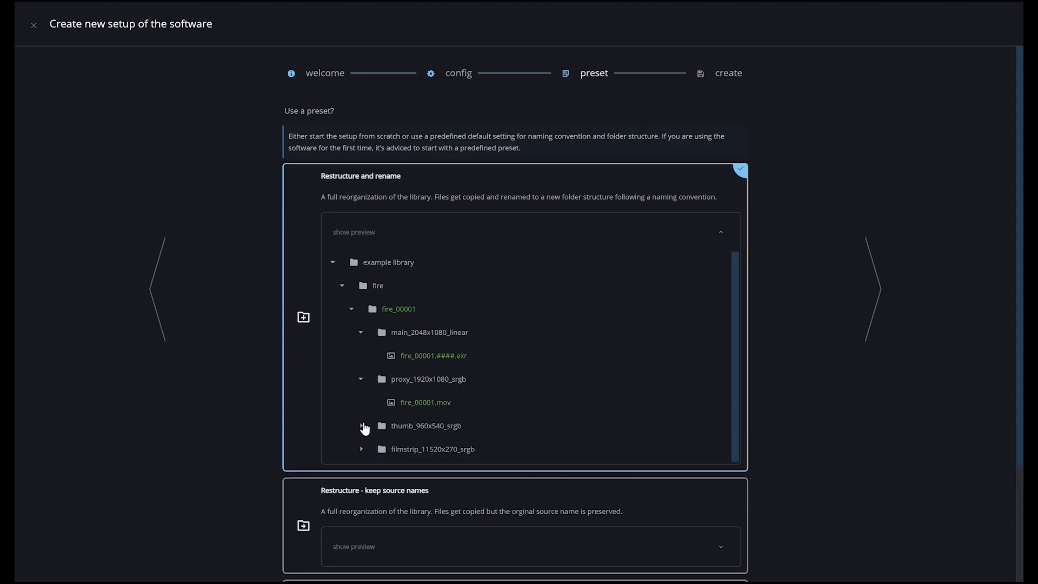
{"action": "left_click", "coordinate": [362, 426]}
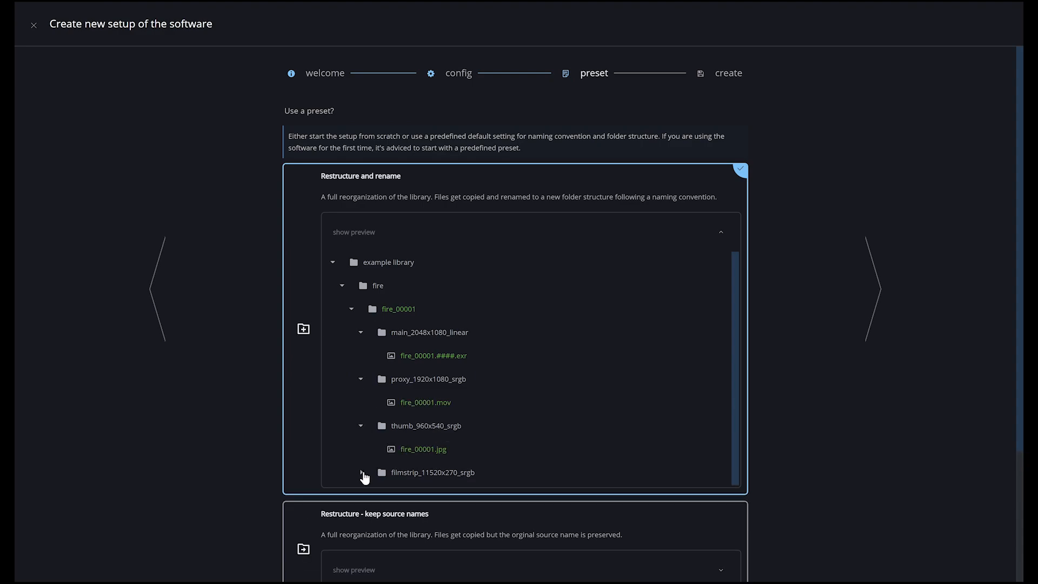
{"action": "left_click", "coordinate": [362, 473]}
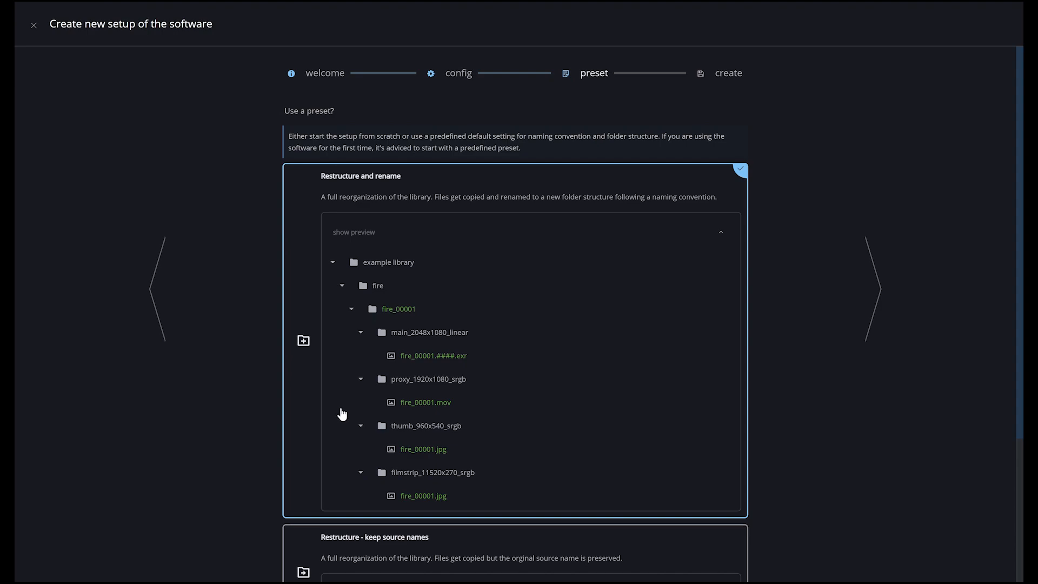
{"action": "left_click", "coordinate": [360, 379]}
{"action": "left_click", "coordinate": [362, 403]}
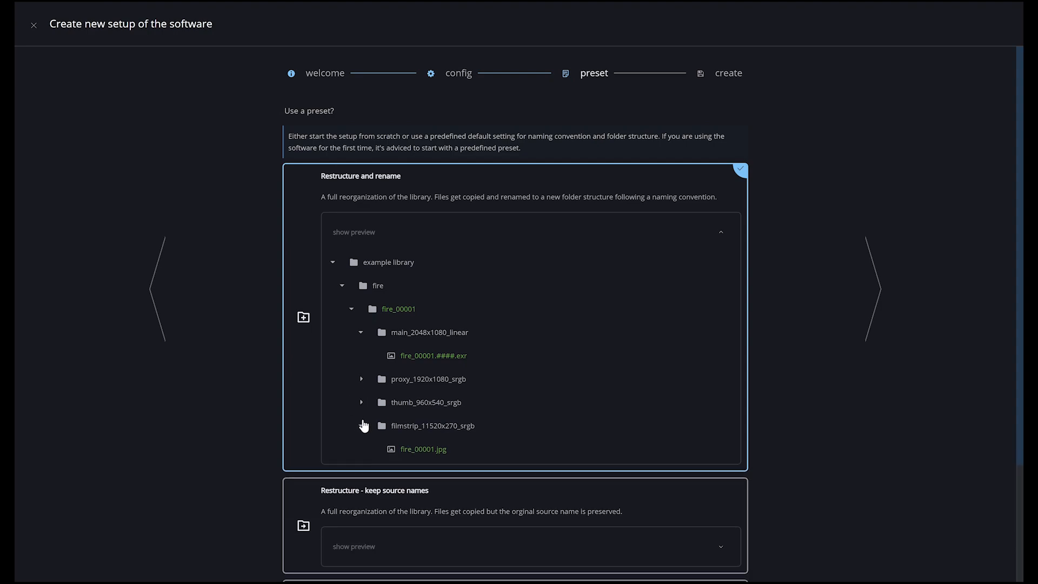
{"action": "left_click", "coordinate": [361, 426]}
{"action": "left_click", "coordinate": [361, 332]}
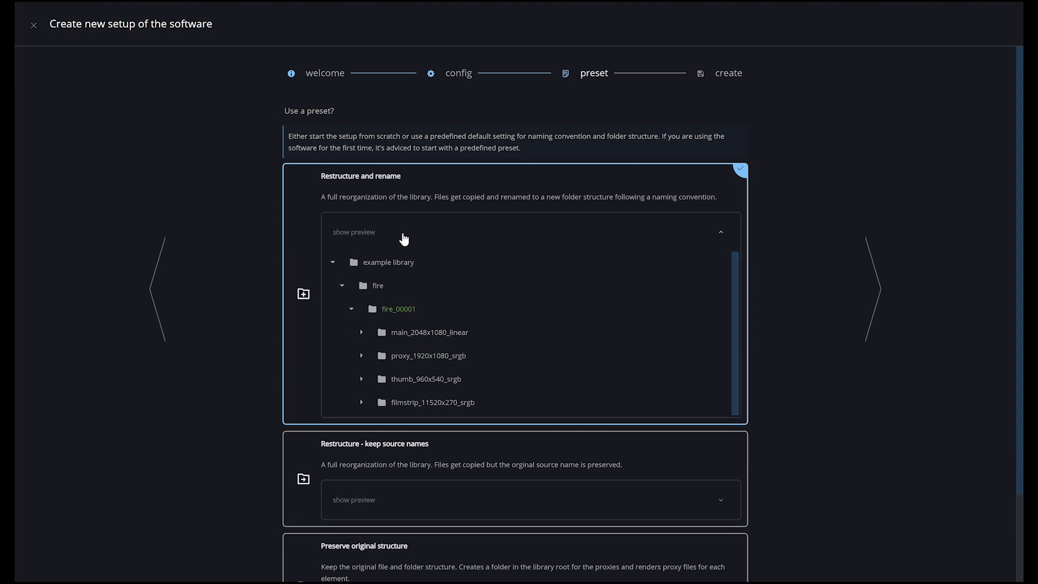
{"action": "left_click", "coordinate": [402, 233]}
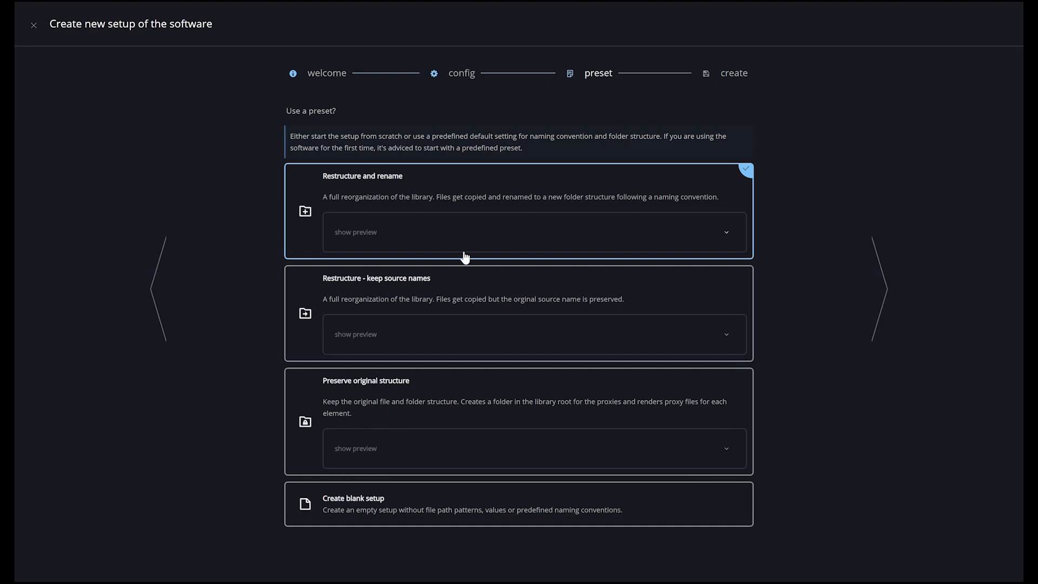
Compare the file naming in the Restructure - keep source names preview with the Restructure and rename preview, and close both
{"action": "left_click", "coordinate": [456, 282]}
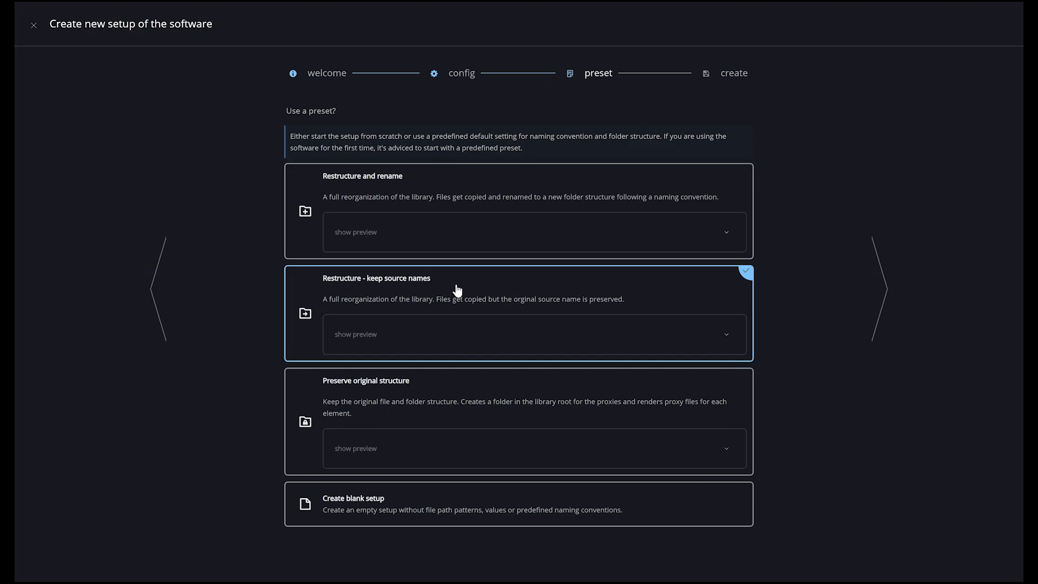
{"action": "left_click", "coordinate": [444, 342]}
{"action": "scroll", "coordinate": [443, 341], "scroll_direction": "down", "scroll_amount": 1}
{"action": "scroll", "coordinate": [444, 342], "scroll_direction": "down", "scroll_amount": 2}
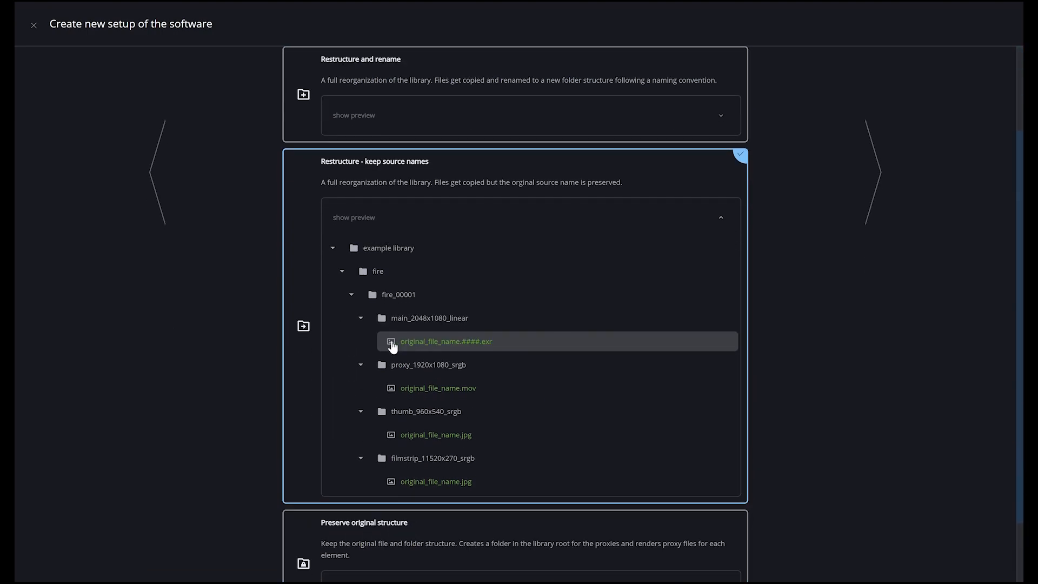
{"action": "left_click", "coordinate": [453, 122]}
{"action": "left_click", "coordinate": [362, 215]}
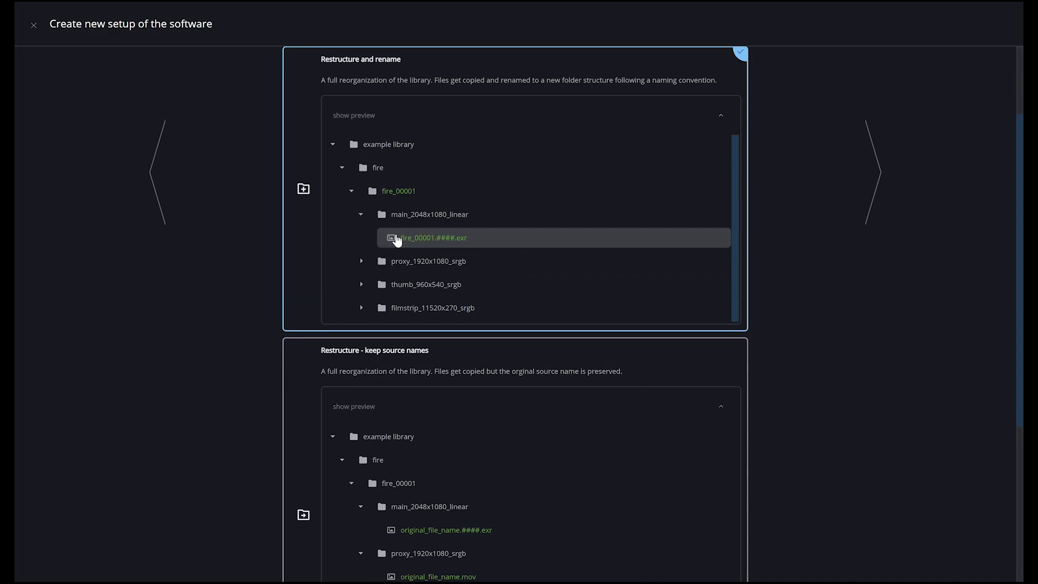
{"action": "scroll", "coordinate": [373, 303], "scroll_direction": "down", "scroll_amount": 2}
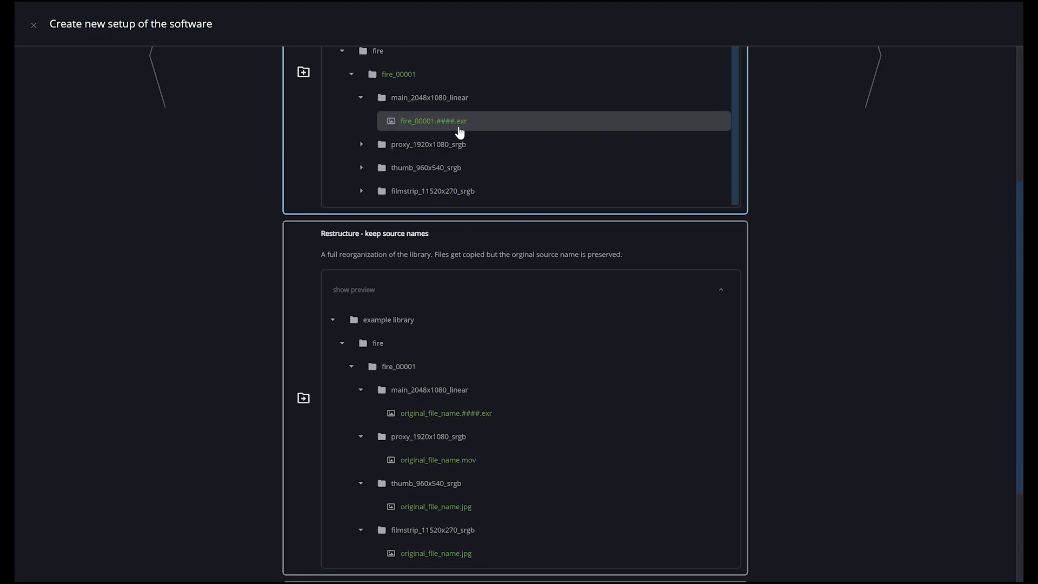
{"action": "scroll", "coordinate": [779, 223], "scroll_direction": "up", "scroll_amount": 2}
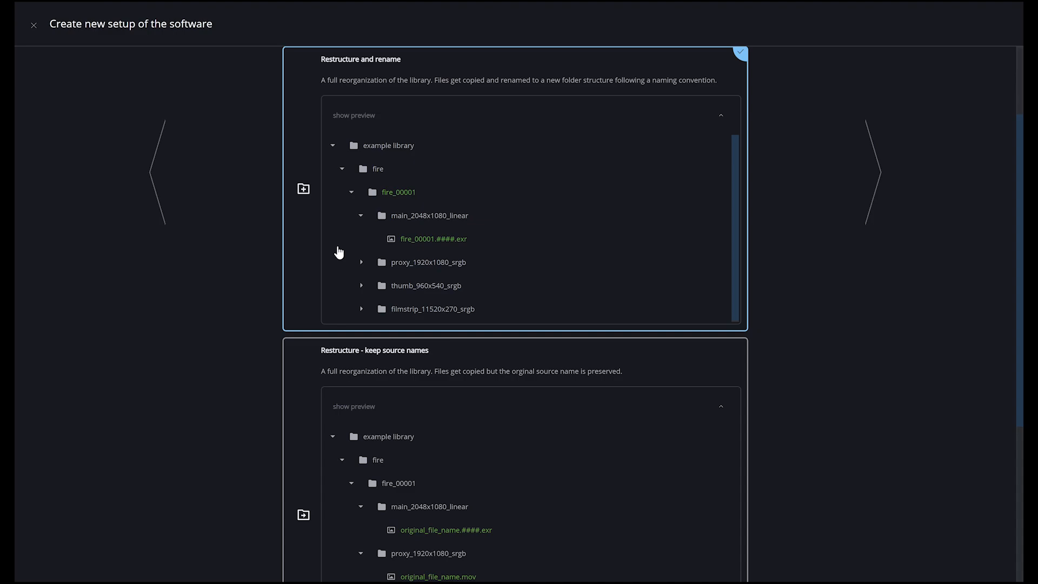
{"action": "left_click", "coordinate": [431, 118]}
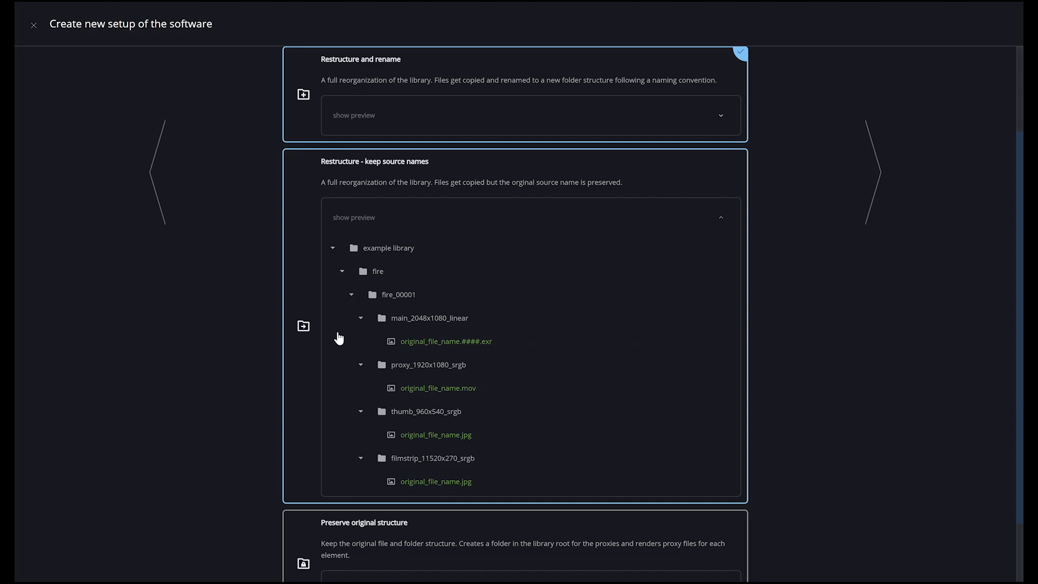
{"action": "left_click", "coordinate": [494, 219]}
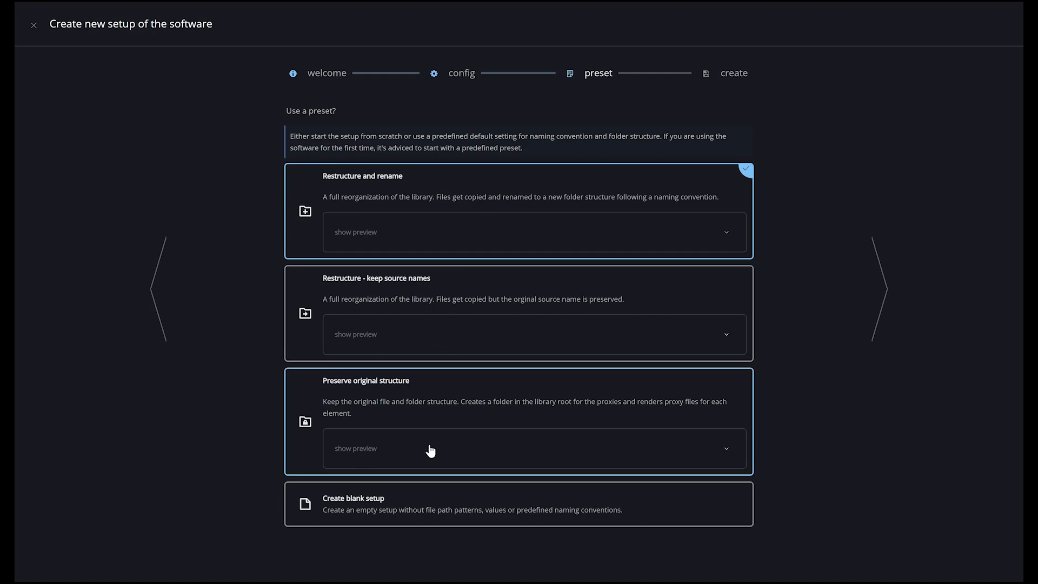
Examine the .proxies folder and the original file structure in the Preserve original structure preset preview, and close it
{"action": "left_click", "coordinate": [451, 395]}
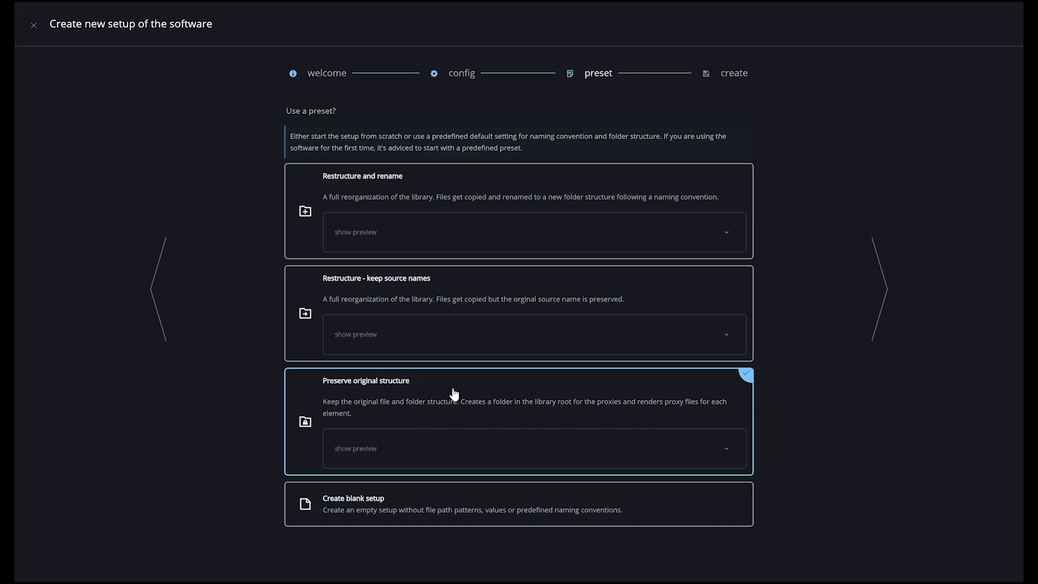
{"action": "left_click", "coordinate": [439, 449]}
{"action": "scroll", "coordinate": [411, 335], "scroll_direction": "down", "scroll_amount": 3}
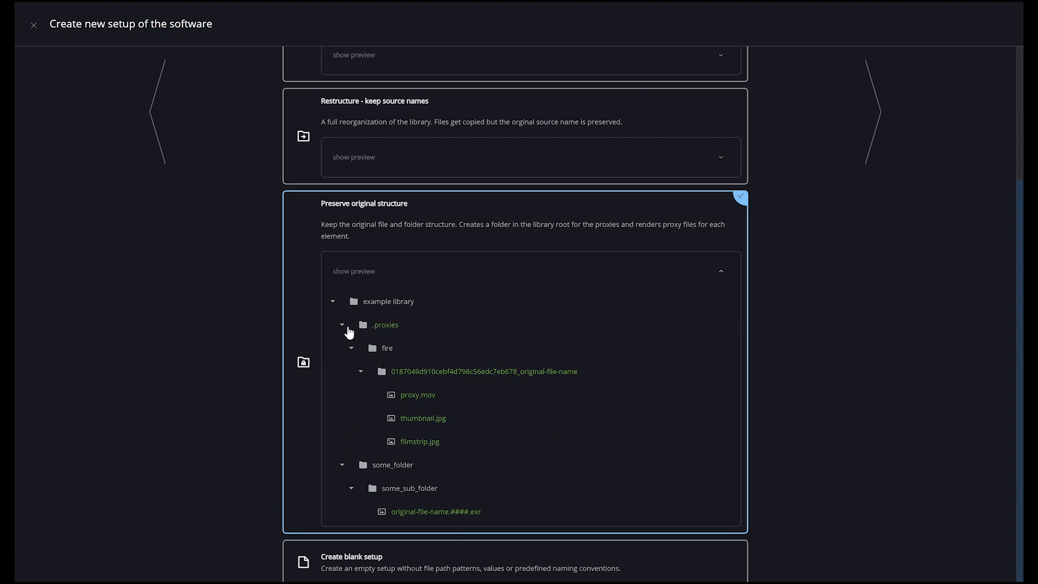
{"action": "left_click", "coordinate": [342, 325]}
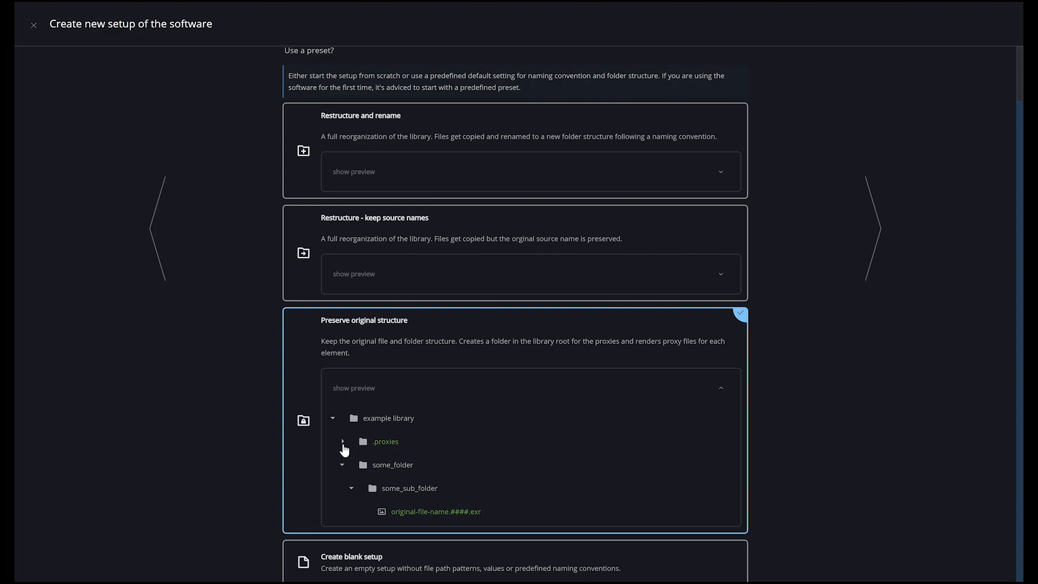
{"action": "left_click", "coordinate": [342, 443]}
{"action": "scroll", "coordinate": [343, 446], "scroll_direction": "down", "scroll_amount": 2}
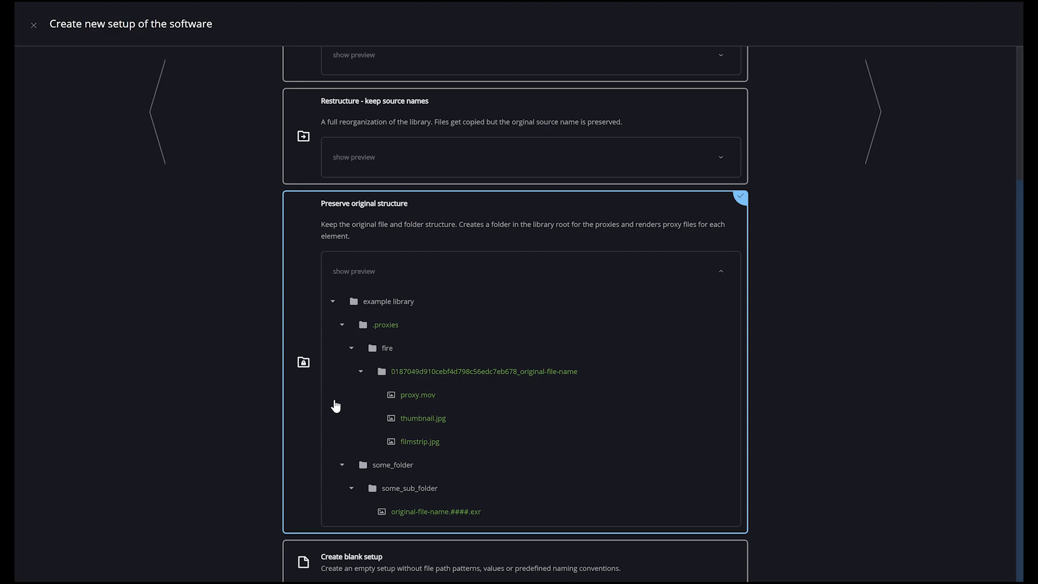
{"action": "left_click", "coordinate": [442, 272]}
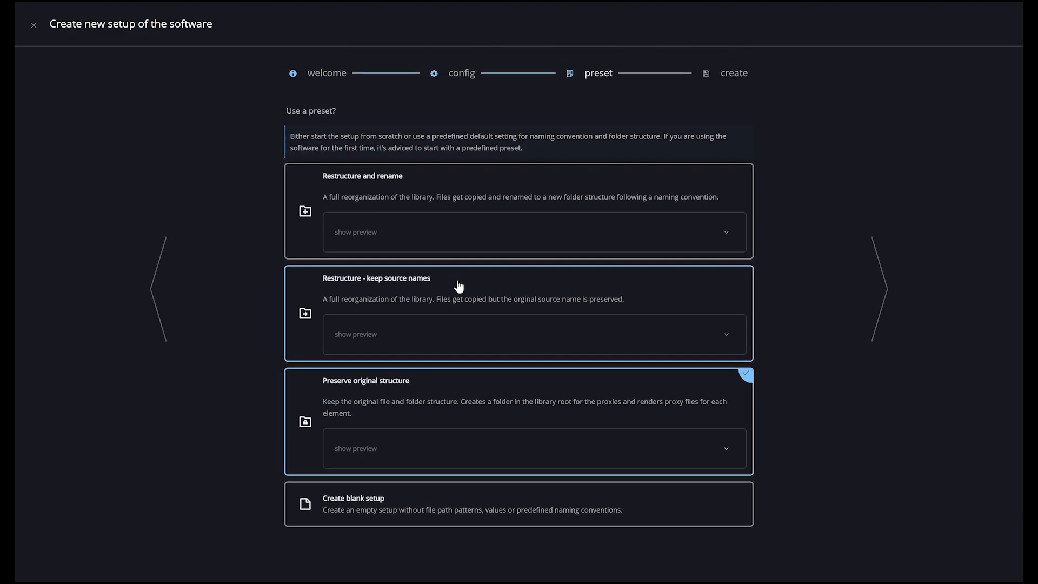
Choose the Restructure and rename preset and continue to the final create stage of the setup
{"action": "left_click", "coordinate": [480, 493]}
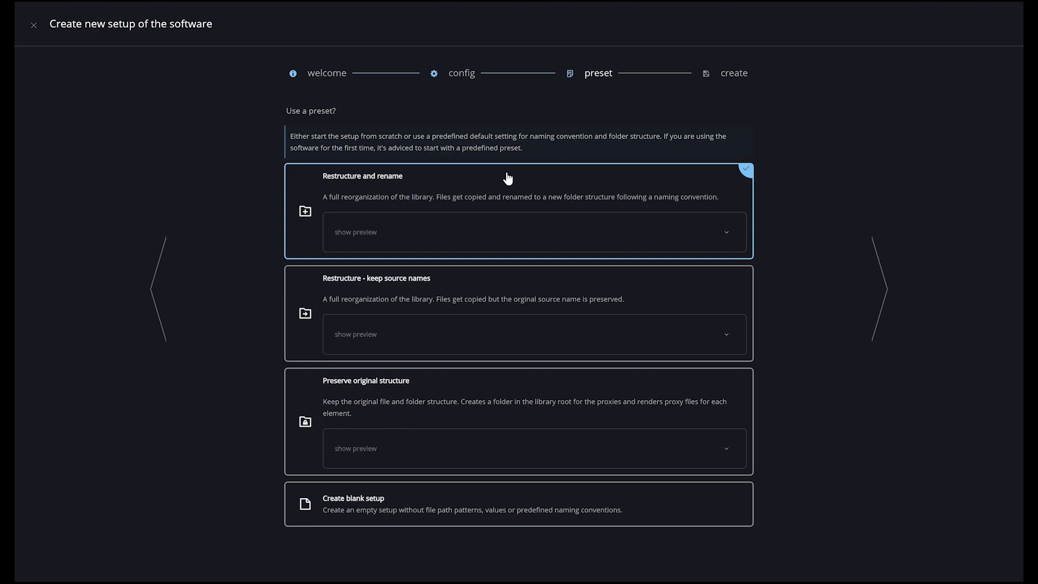
{"action": "left_click", "coordinate": [865, 279]}
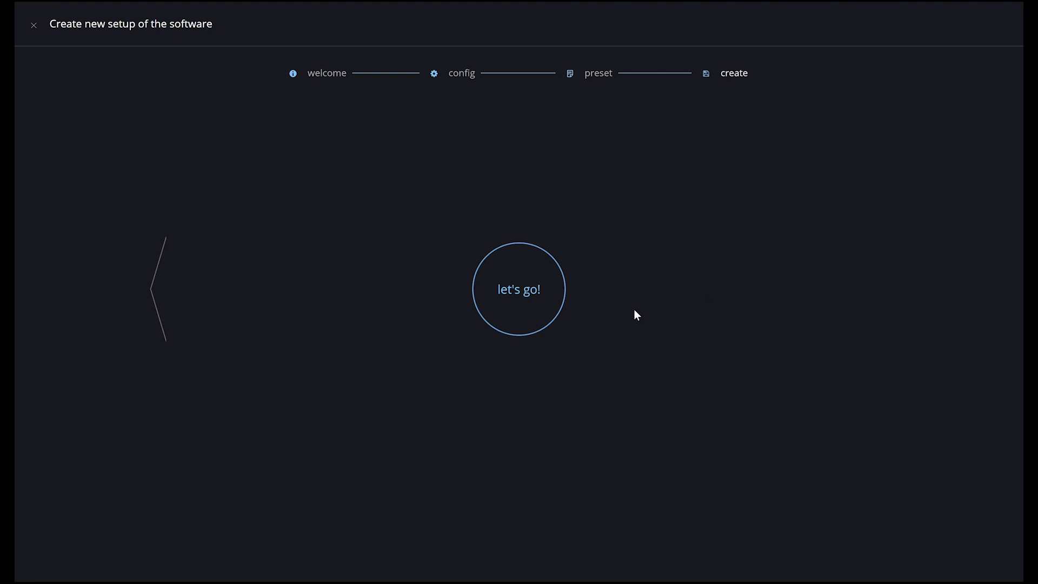
Finish the software setup, start creating a library named elements, and continue to its root stage
{"action": "left_click", "coordinate": [517, 315]}
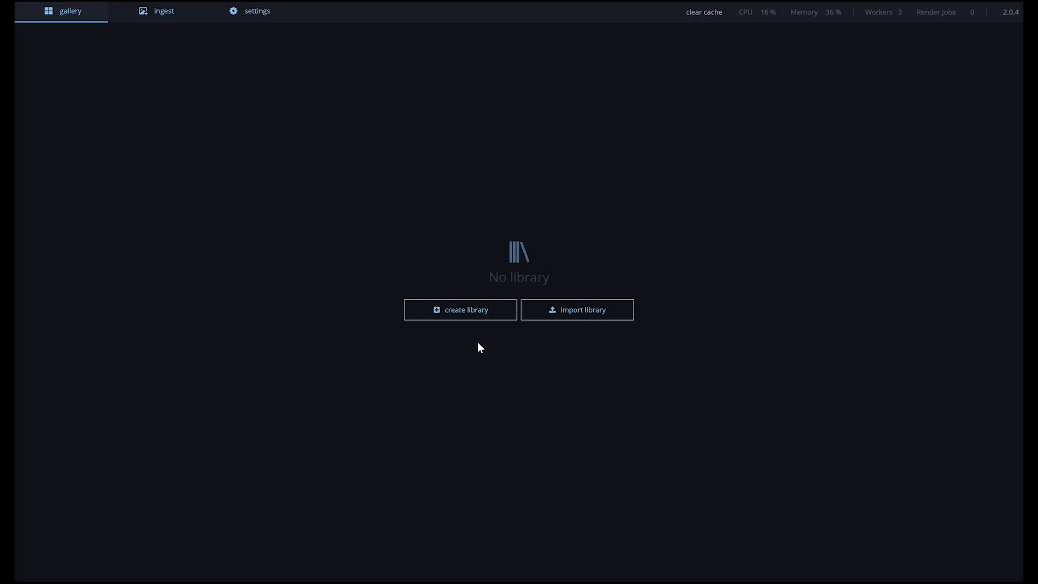
{"action": "left_click", "coordinate": [463, 319]}
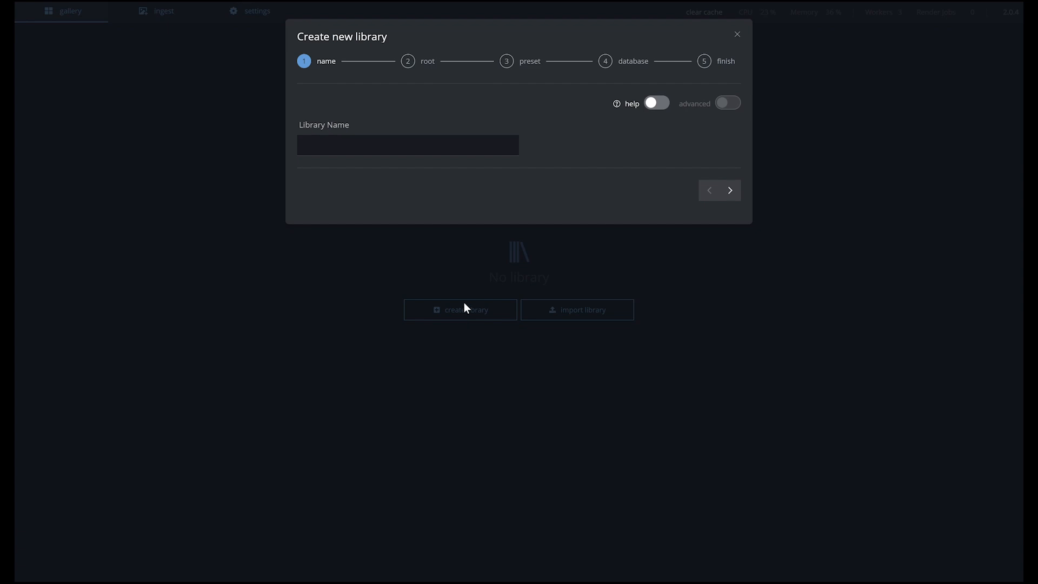
{"action": "left_click", "coordinate": [374, 142]}
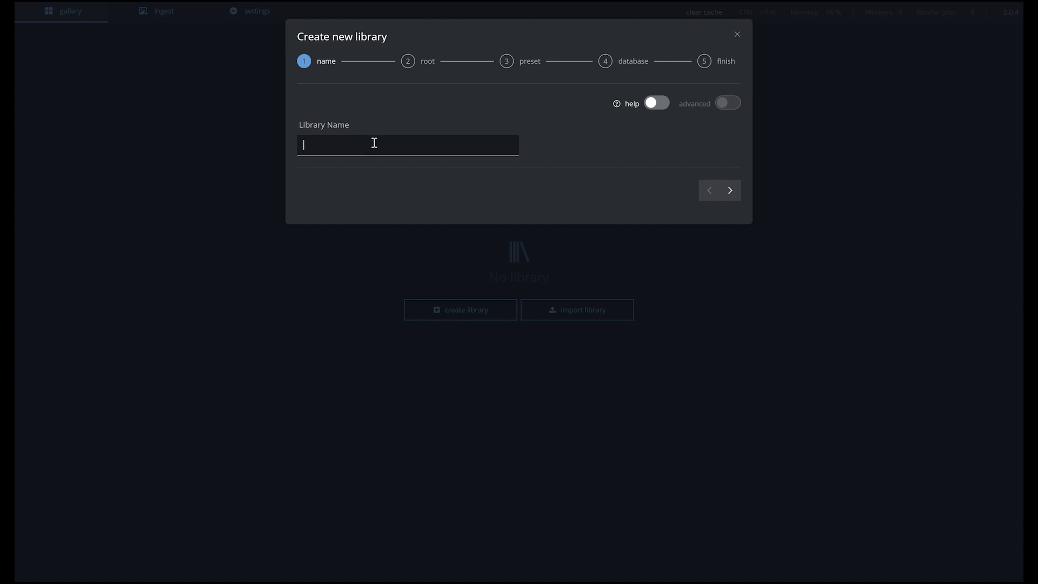
{"action": "type", "text": "elements"}
{"action": "left_click", "coordinate": [730, 191]}
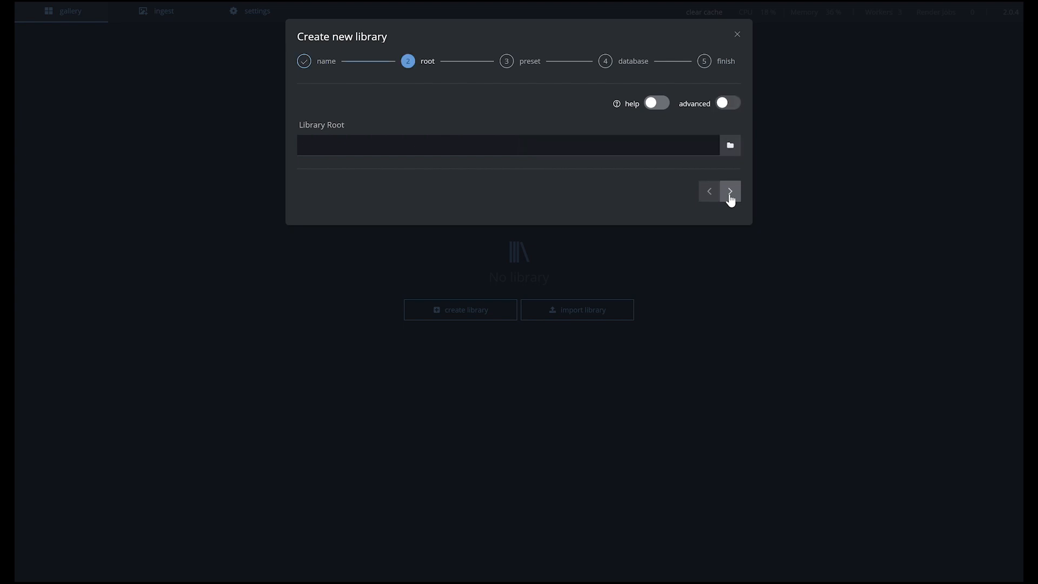
Create a folder named elements inside C:\mnt\resources\libraries and select it as the library root
{"action": "left_click", "coordinate": [373, 147]}
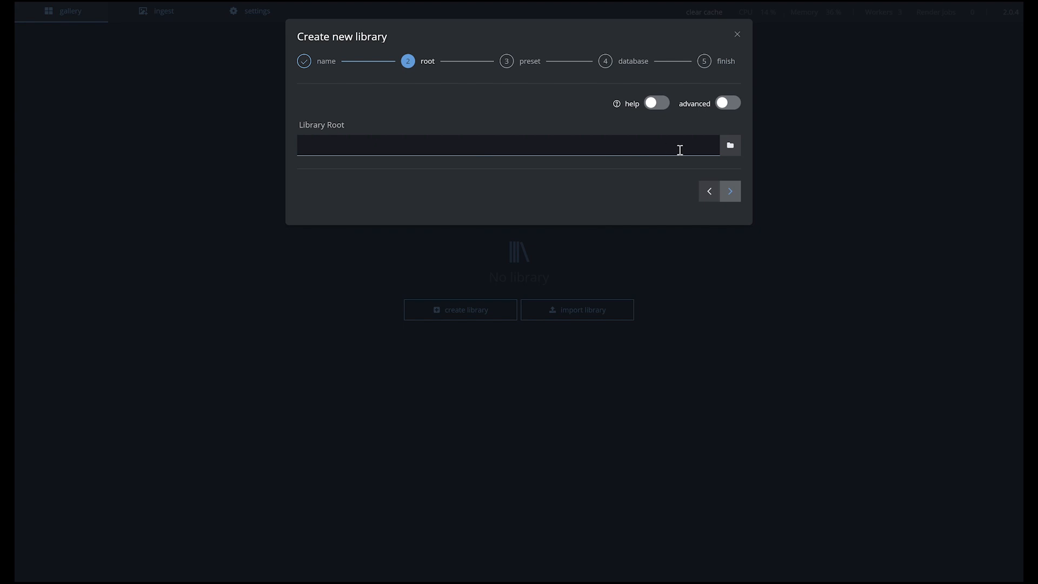
{"action": "left_click", "coordinate": [728, 150]}
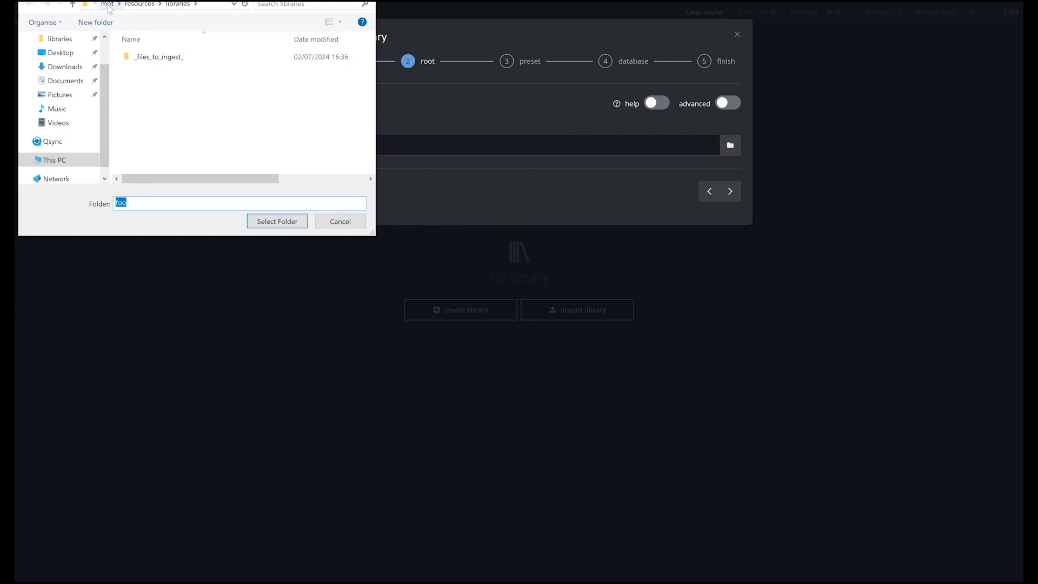
{"action": "right_click", "coordinate": [170, 105]}
{"action": "mouse_move", "coordinate": [157, 265]}
{"action": "left_click", "coordinate": [205, 266]}
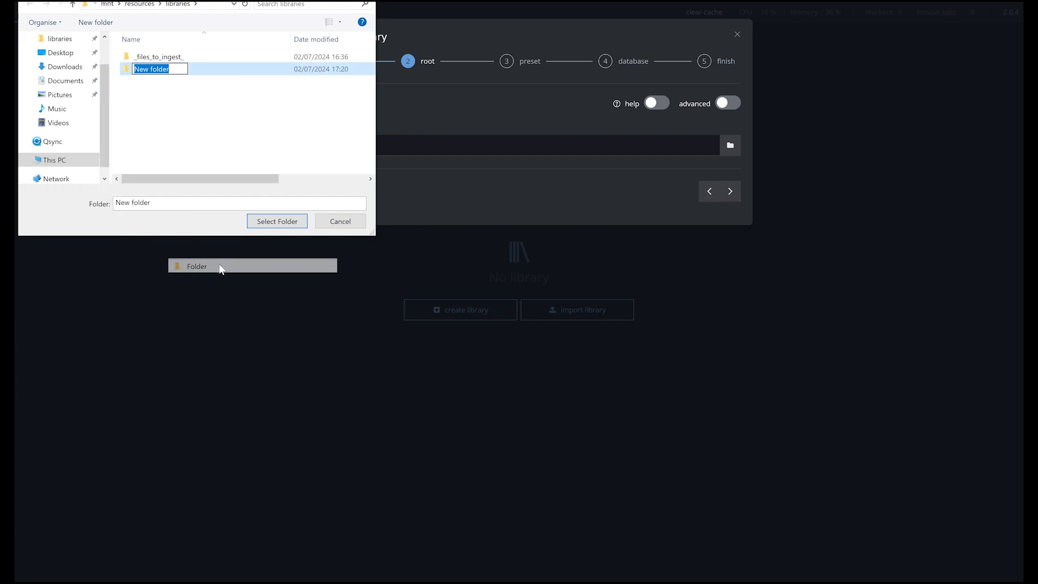
{"action": "type", "text": "elements"}
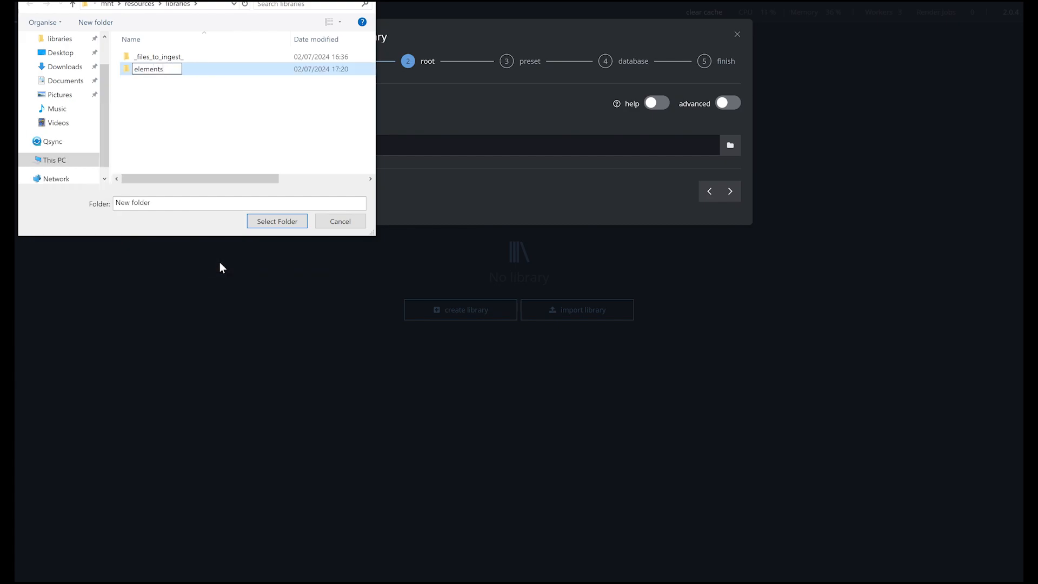
{"action": "key", "text": "Return"}
{"action": "double_click", "coordinate": [145, 69]}
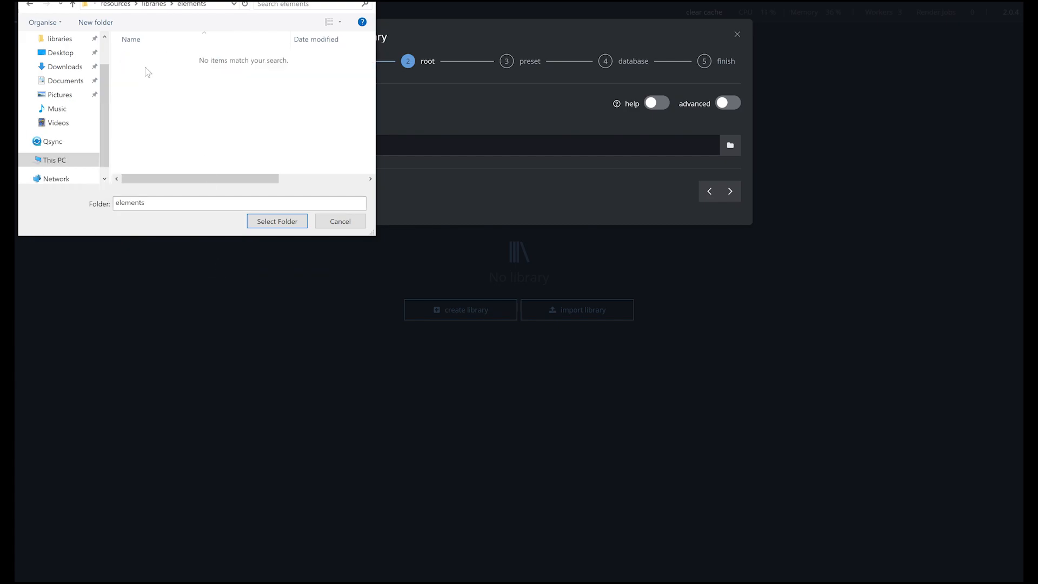
{"action": "left_click", "coordinate": [276, 222]}
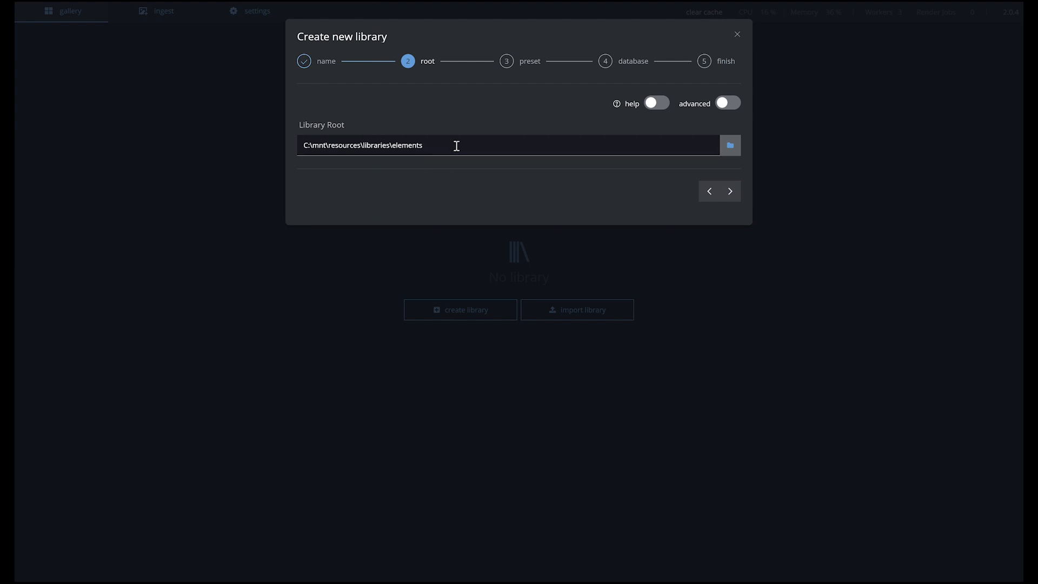
Show the advanced per-platform paths and set the Linux library root to /mnt/resources/libraries/elements
{"action": "left_click", "coordinate": [732, 107]}
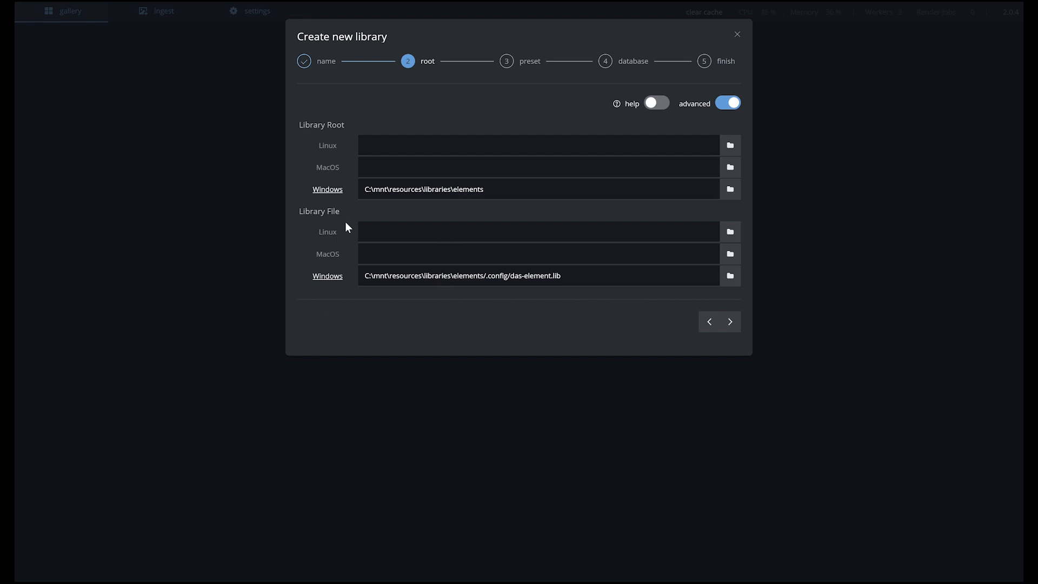
{"action": "left_click_drag", "start_coordinate": [589, 278], "coordinate": [487, 278]}
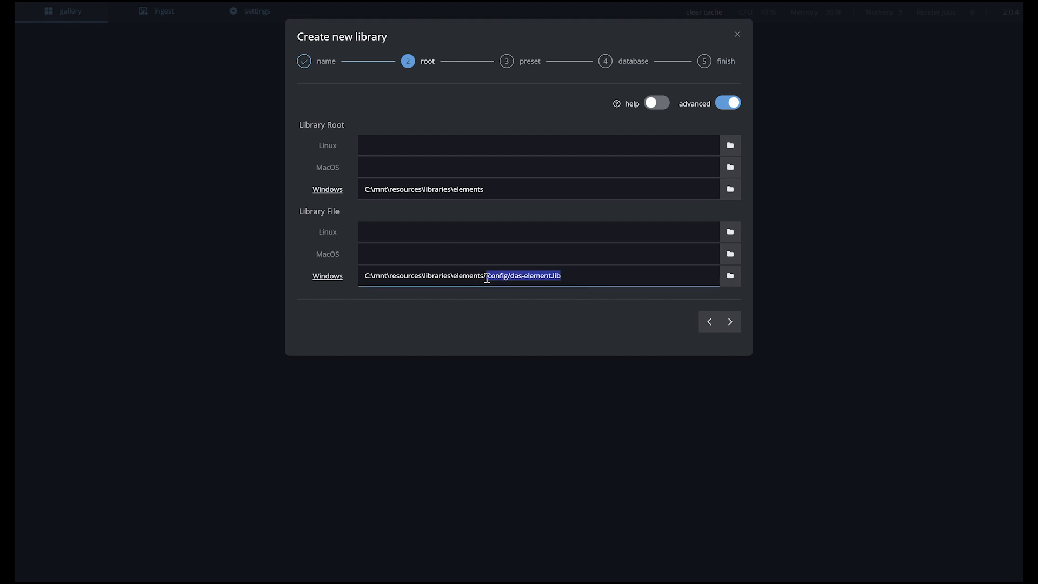
{"action": "left_click", "coordinate": [540, 315]}
{"action": "left_click", "coordinate": [494, 141]}
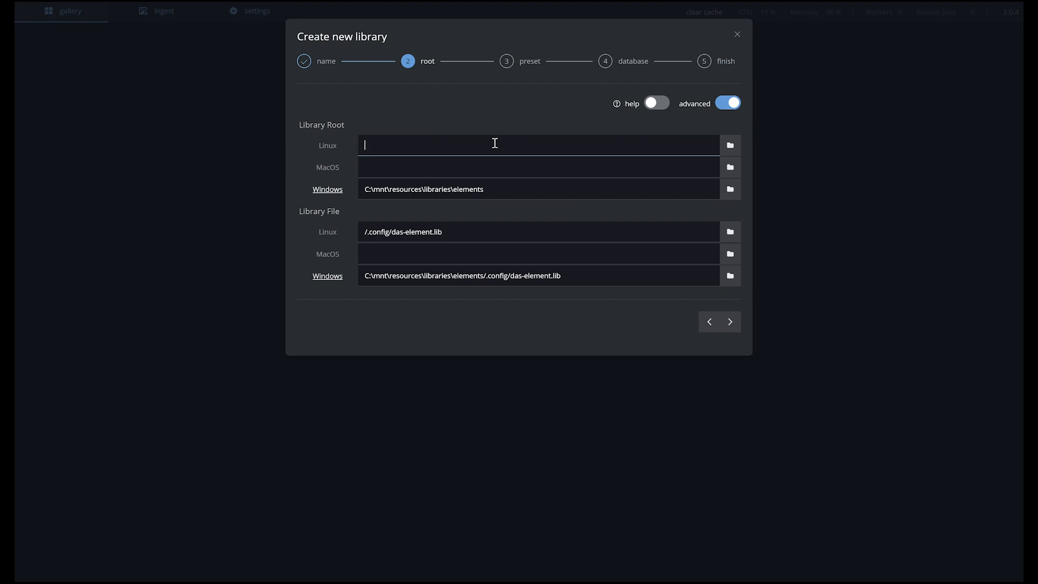
{"action": "type", "text": "/mnt/resources/libraries/elements"}
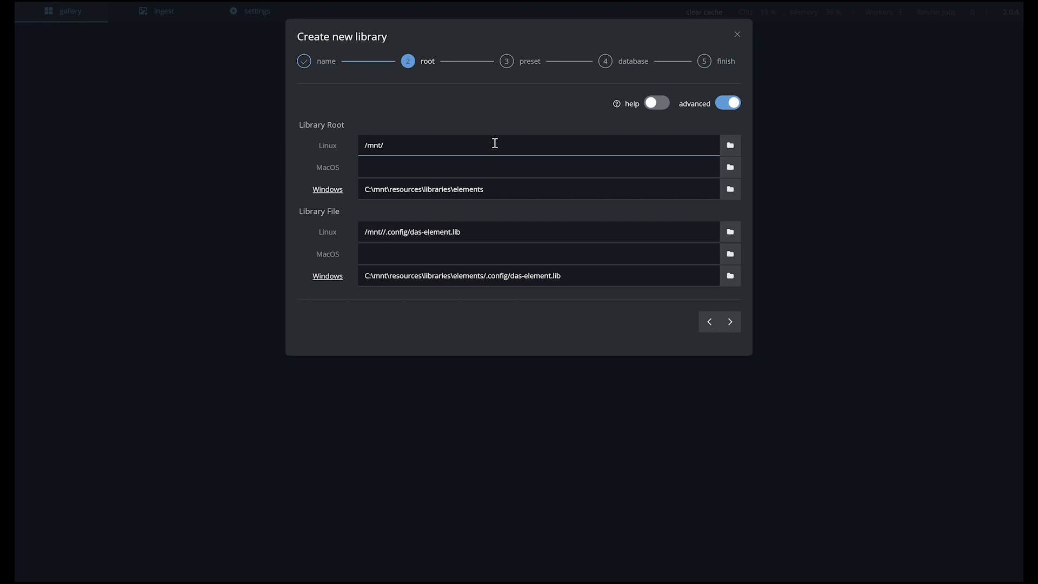
Set the MacOS library root to /Volumes/resources/libraries/elements, hide the advanced paths, and continue to the preset stage
{"action": "key", "text": "ctrl+a"}
{"action": "key", "text": "ctrl+c"}
{"action": "left_click", "coordinate": [475, 167]}
{"action": "key", "text": "ctrl+v"}
{"action": "double_click", "coordinate": [373, 167]}
{"action": "type", "text": "Volumes"}
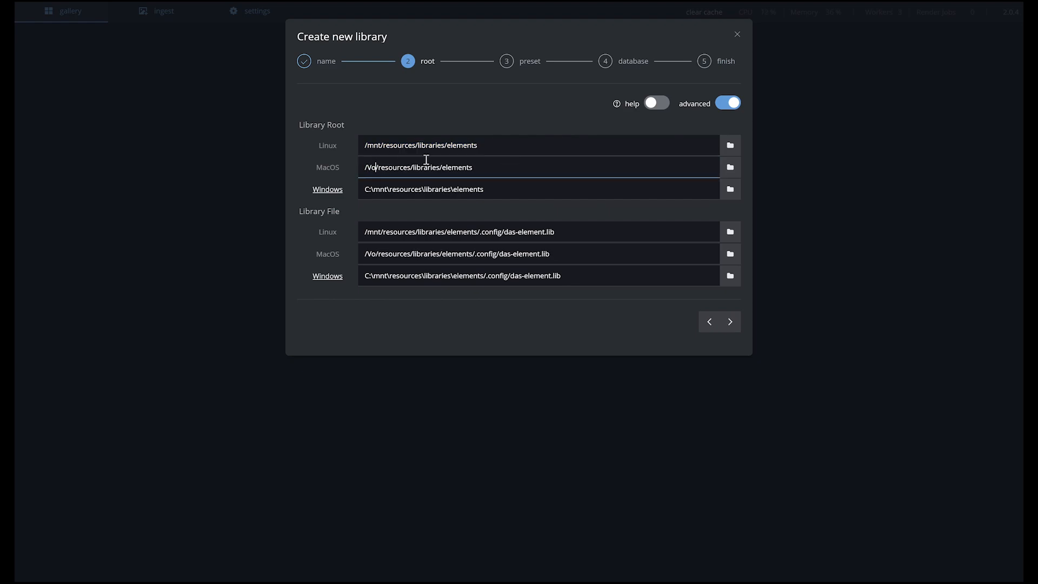
{"action": "left_click", "coordinate": [499, 206]}
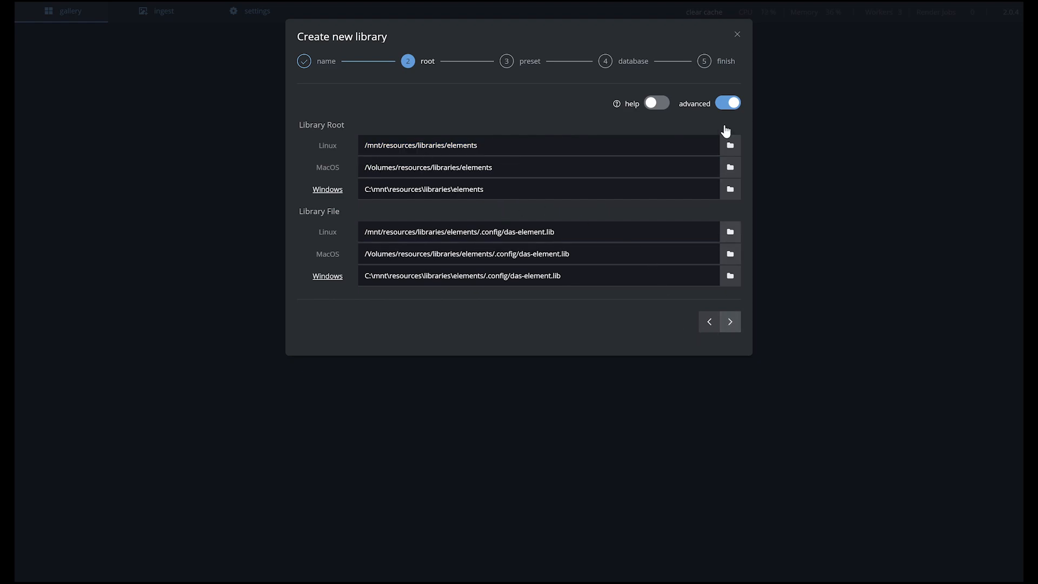
{"action": "left_click", "coordinate": [727, 104]}
{"action": "left_click", "coordinate": [730, 191]}
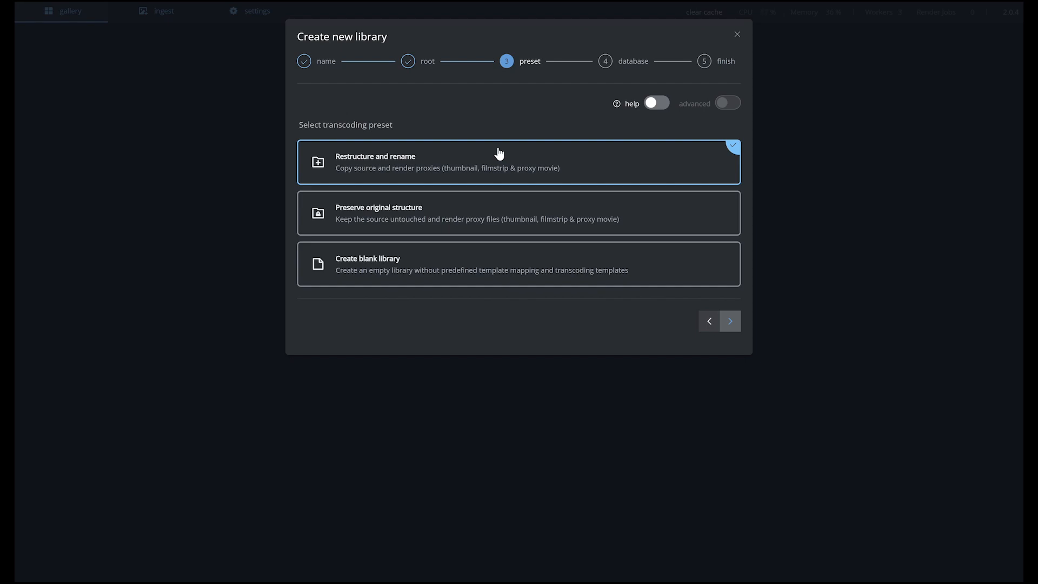
Compare the Preserve original structure option, choose the Restructure and rename transcoding preset, and continue to the database stage
{"action": "left_click", "coordinate": [487, 206]}
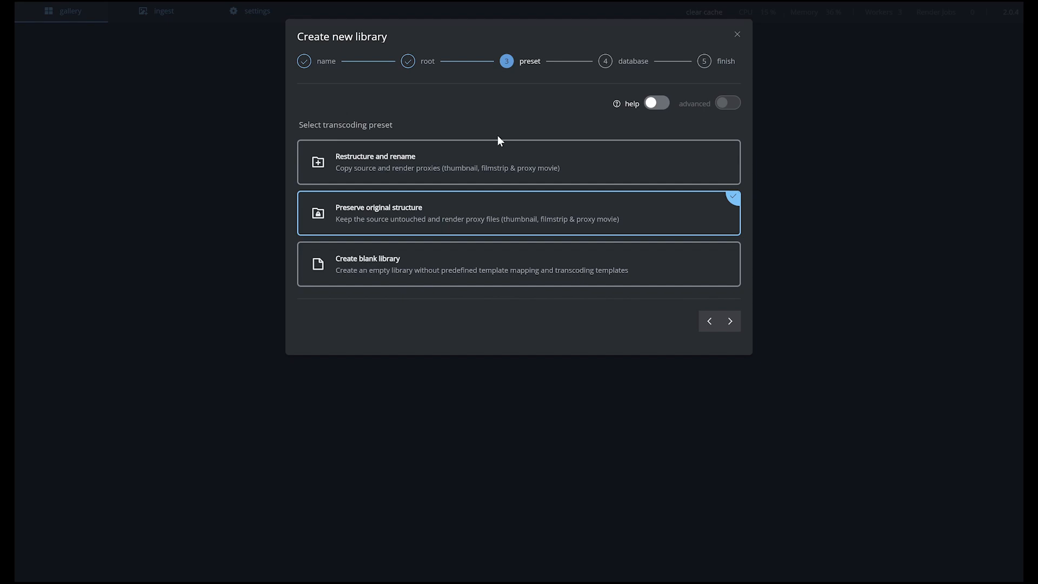
{"action": "left_click", "coordinate": [495, 154]}
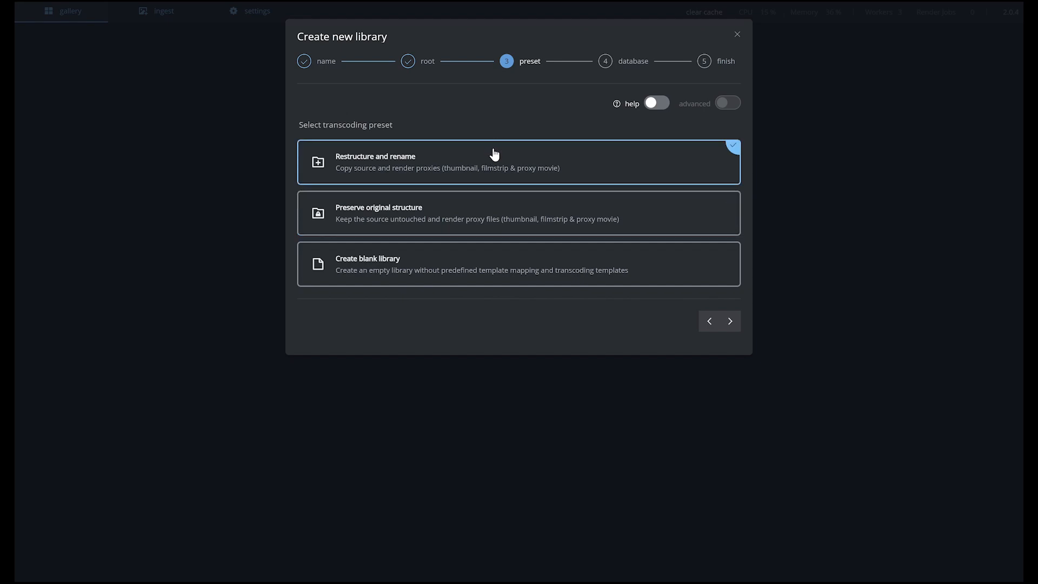
{"action": "left_click", "coordinate": [730, 321]}
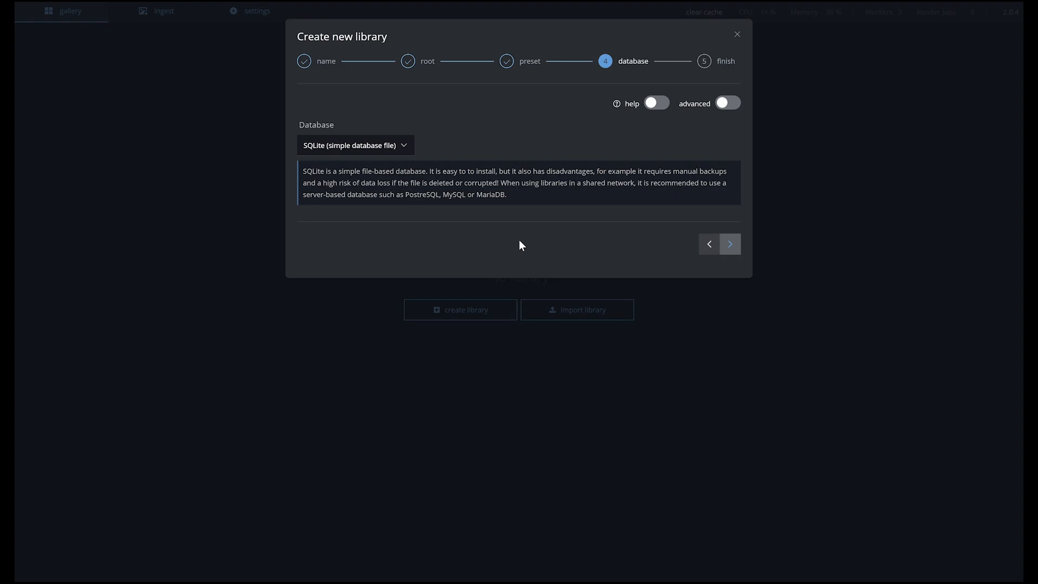
Choose SQLite (simple database file) as the database and create the library
{"action": "left_click", "coordinate": [407, 144]}
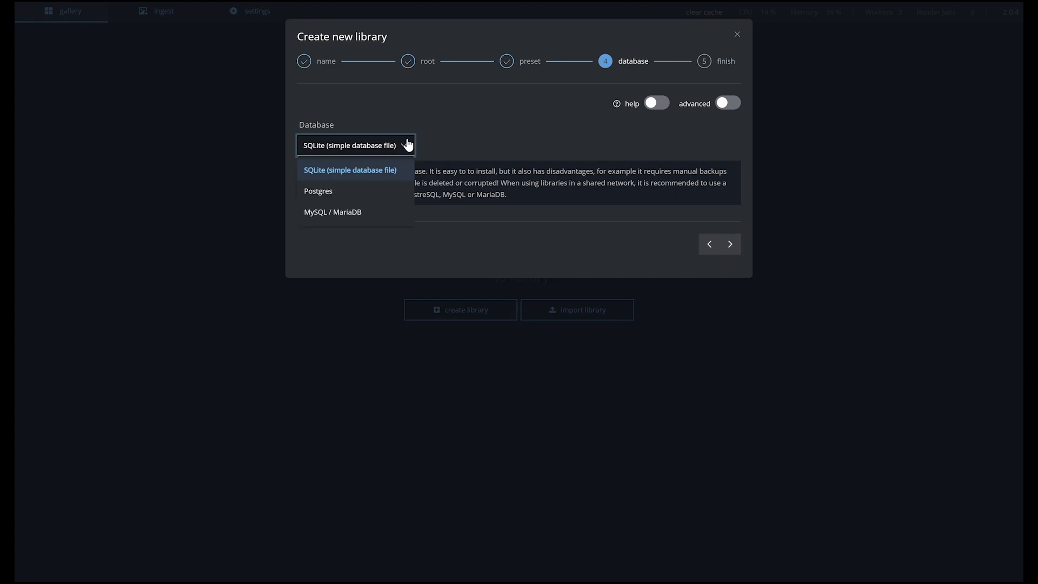
{"action": "left_click", "coordinate": [383, 172]}
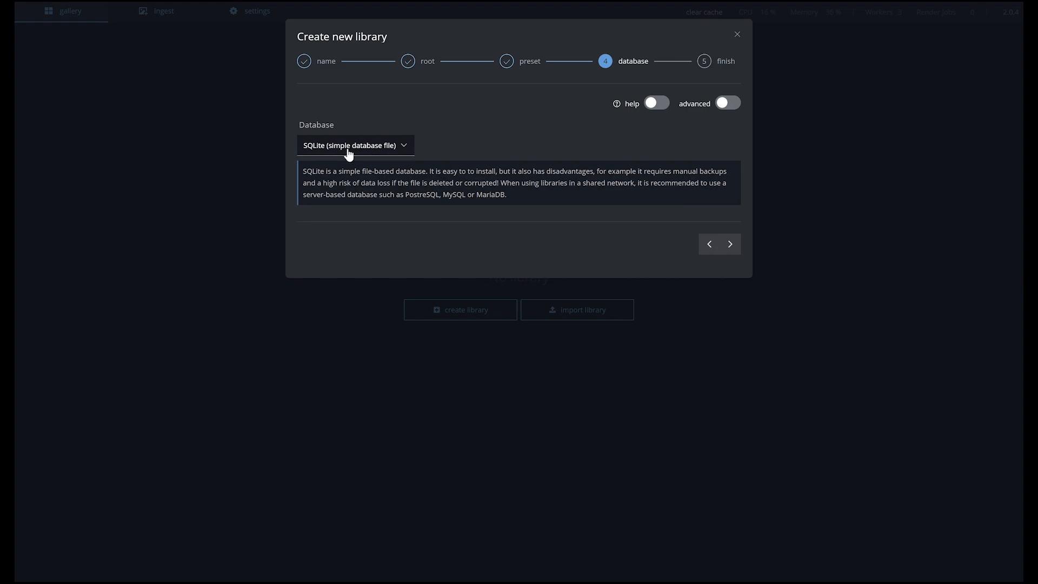
{"action": "left_click", "coordinate": [731, 246]}
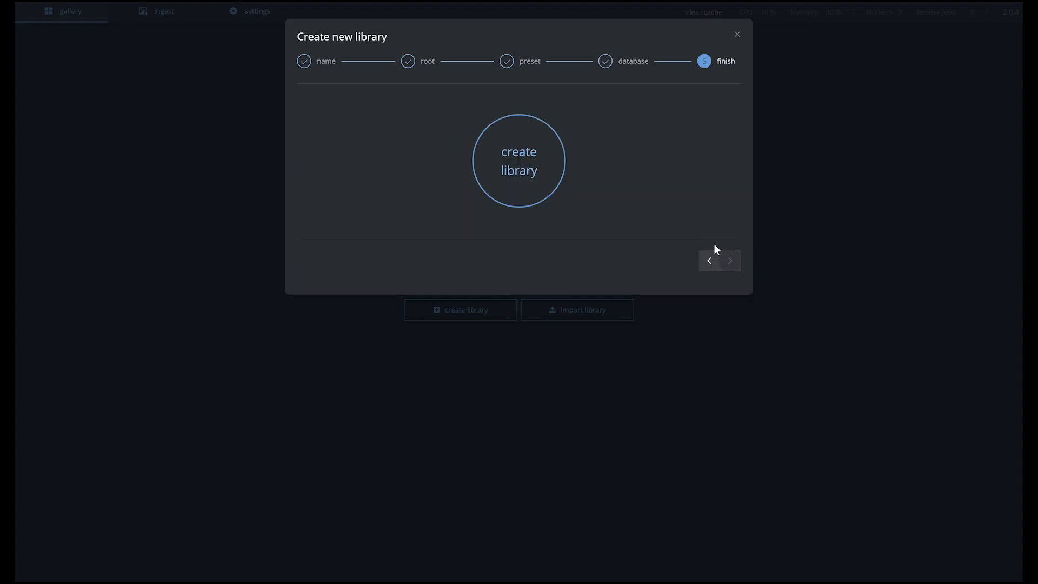
{"action": "left_click", "coordinate": [516, 186]}
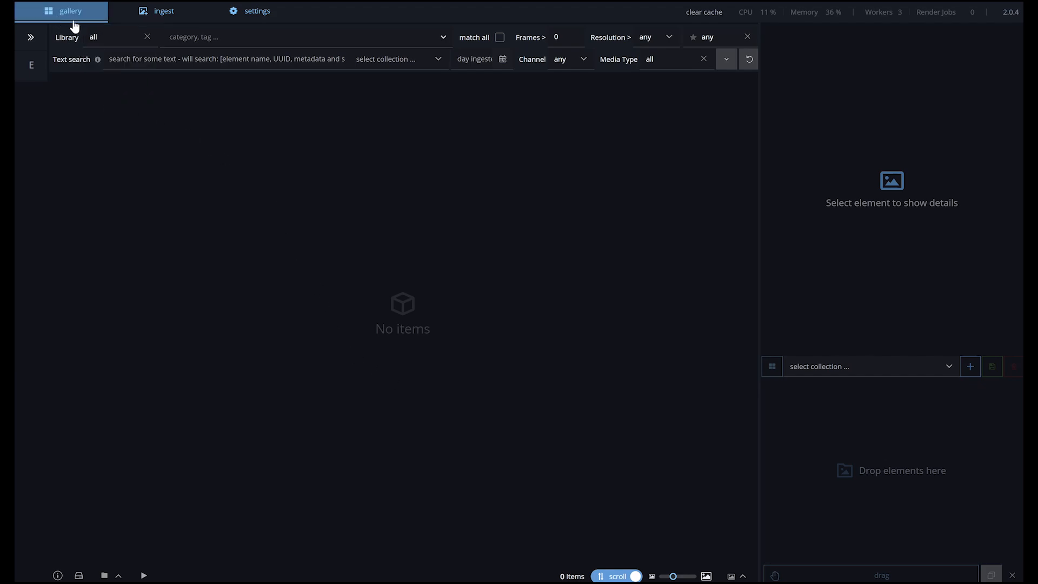
Look over the ingest and global settings pages, and return to ingest with the elements library selected
{"action": "left_click", "coordinate": [154, 22]}
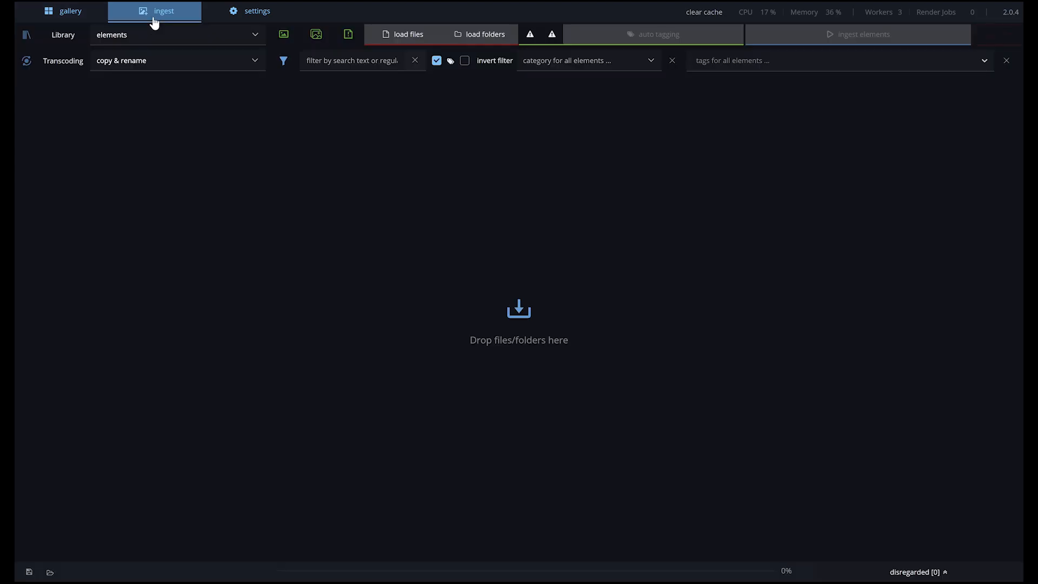
{"action": "left_click", "coordinate": [251, 22]}
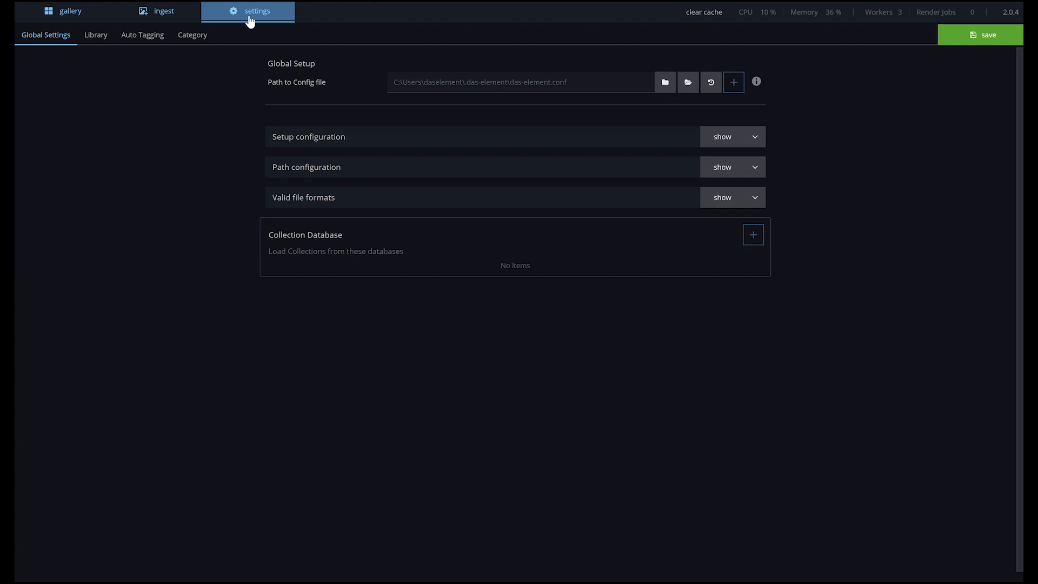
{"action": "left_click", "coordinate": [162, 22]}
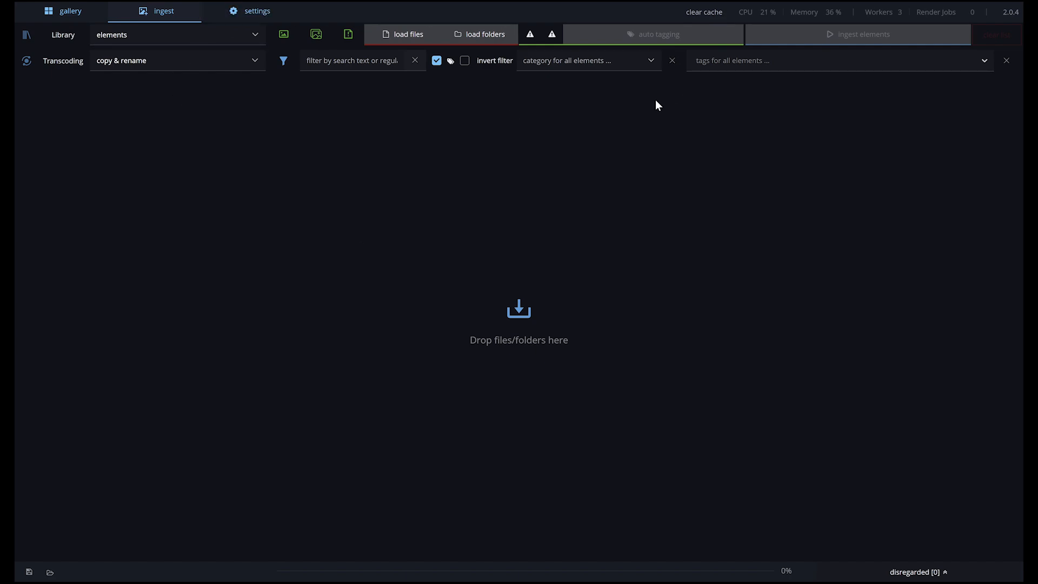
{"action": "left_click", "coordinate": [180, 41]}
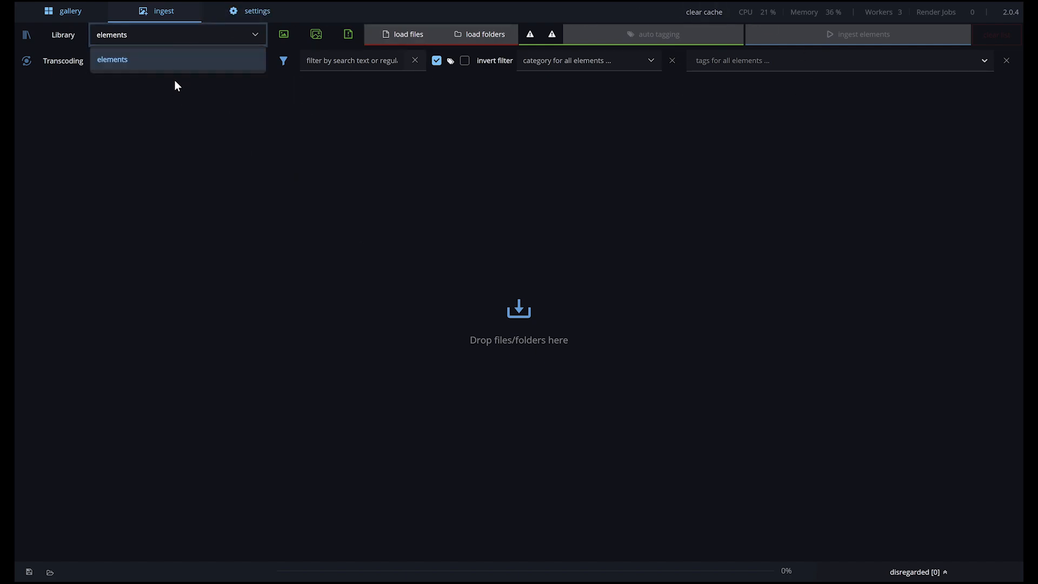
{"action": "left_click", "coordinate": [166, 69]}
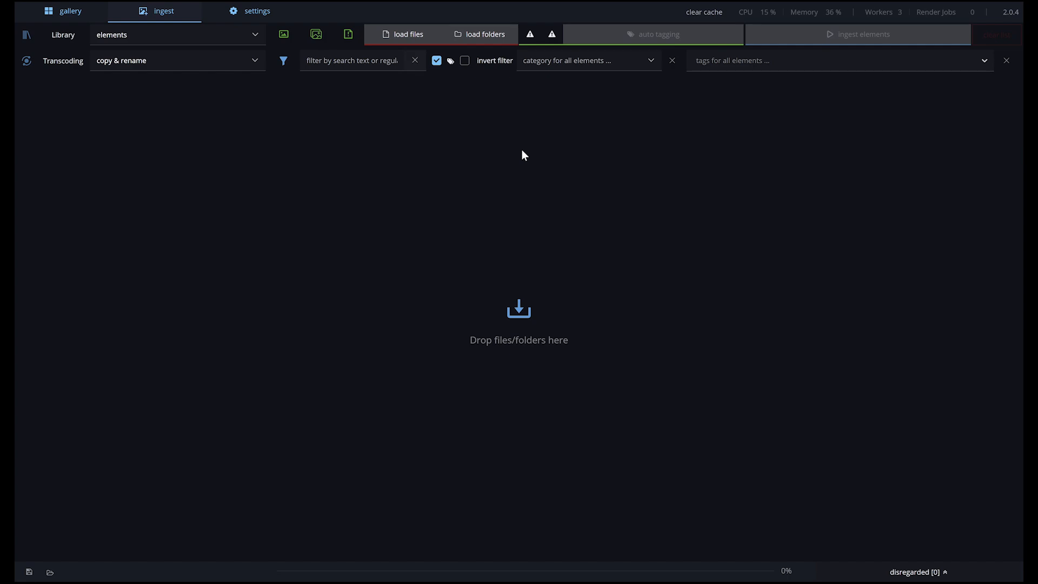
Switch to File Explorer and load the four MOV files from the movies folder of _files_to_ingest_ into the ingest list
{"action": "key", "text": "alt+Tab"}
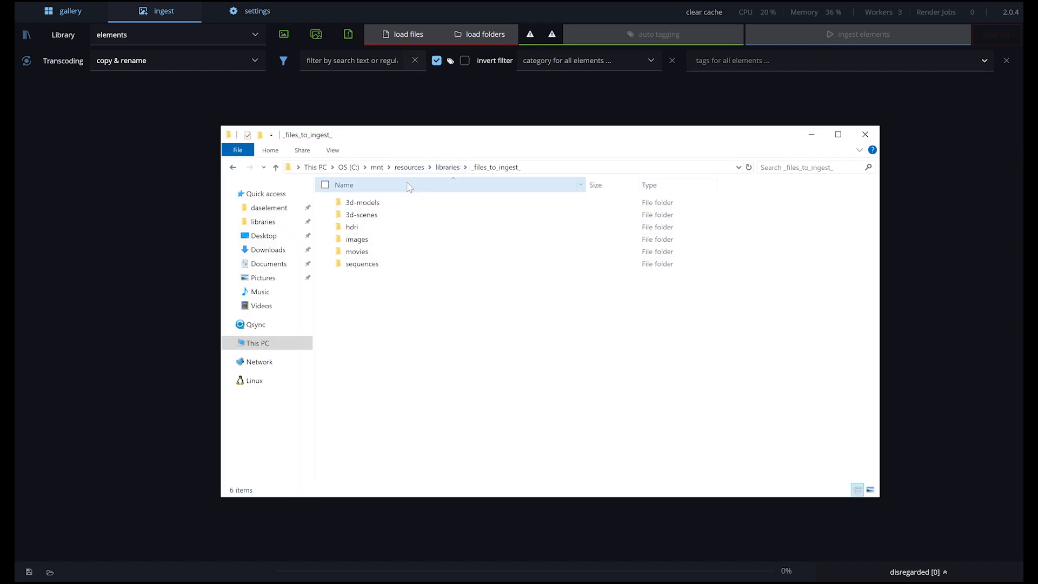
{"action": "double_click", "coordinate": [379, 254]}
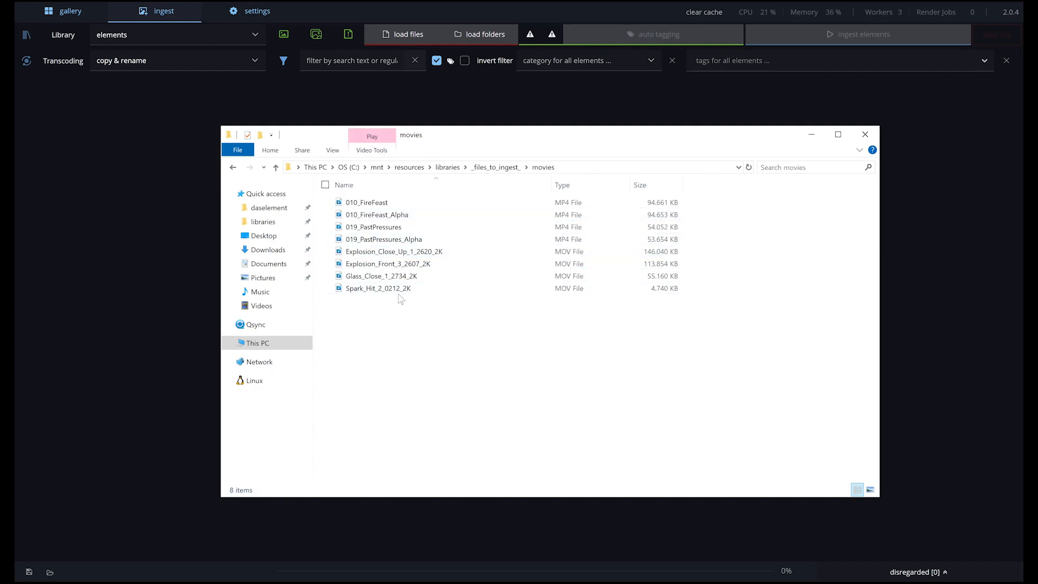
{"action": "left_click_drag", "start_coordinate": [403, 303], "coordinate": [173, 228]}
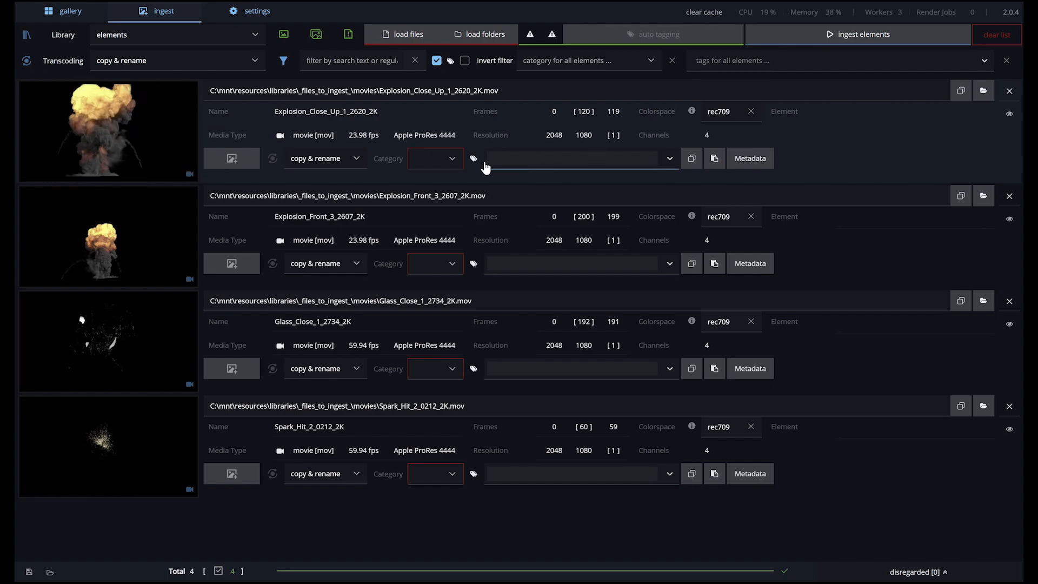
Set the category of the Explosion_Close_Up_1_2620_2K clip to explosion, after checking that category's subcategories
{"action": "left_click", "coordinate": [427, 159]}
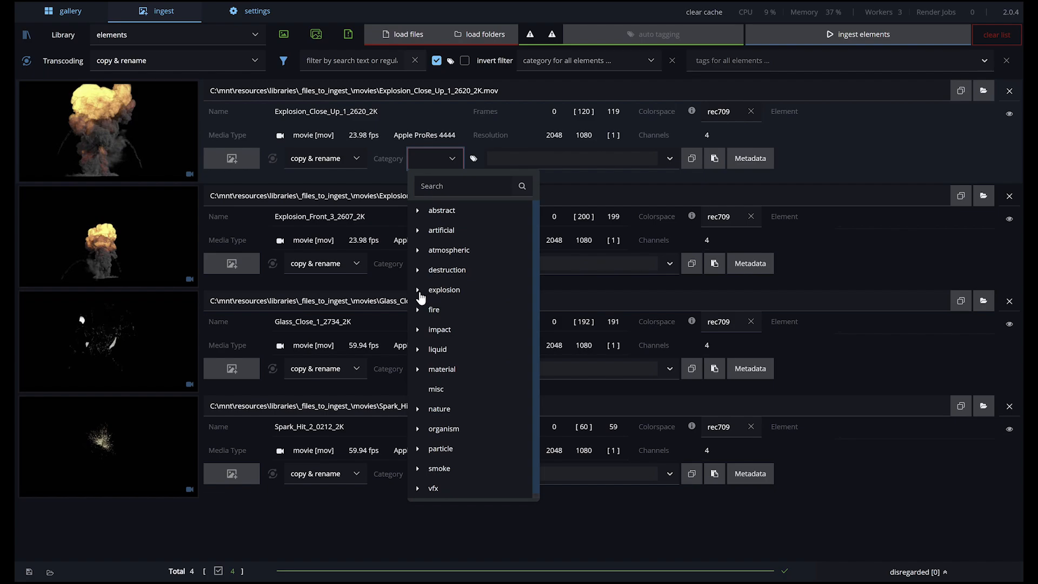
{"action": "left_click", "coordinate": [419, 291]}
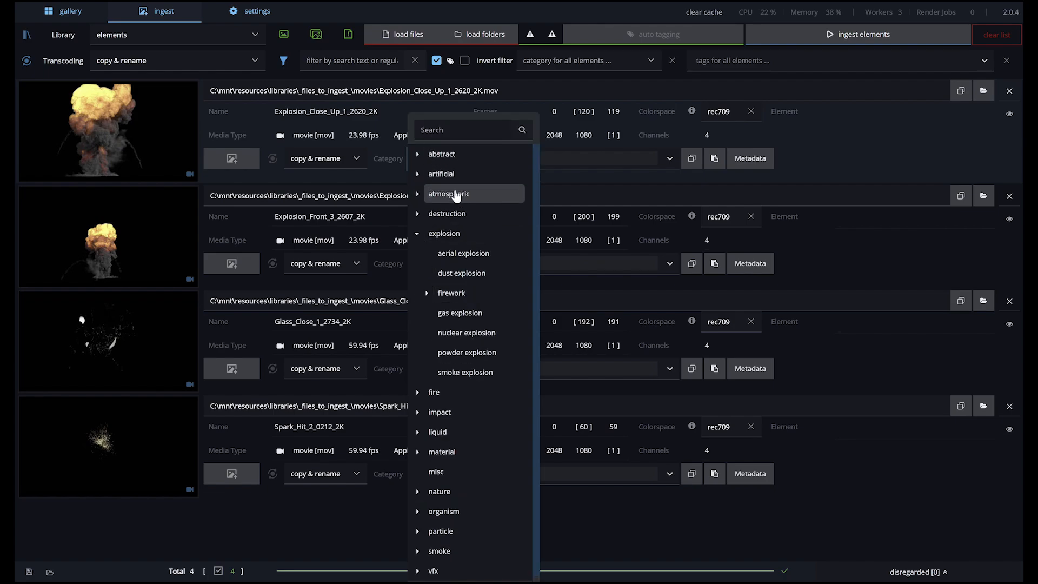
{"action": "left_click", "coordinate": [418, 233]}
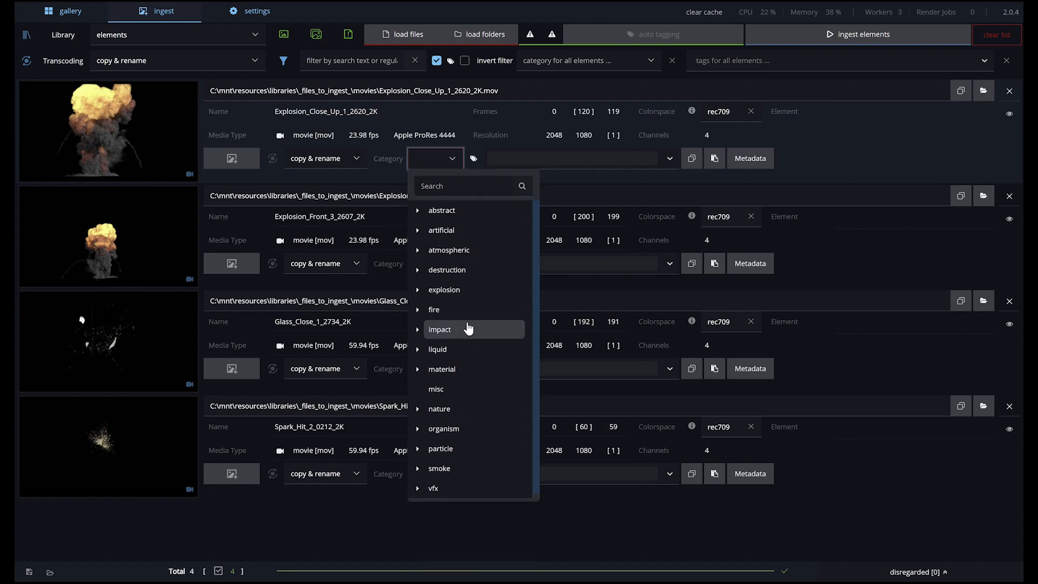
{"action": "left_click", "coordinate": [460, 292]}
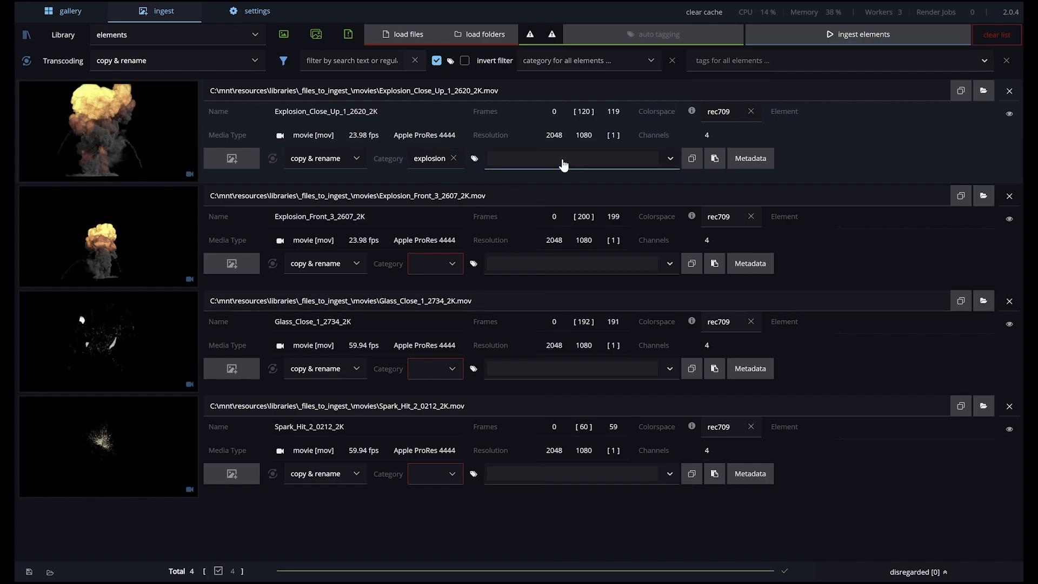
Browse the predefined tags available for the Explosion_Close_Up_1_2620_2K clip
{"action": "left_click", "coordinate": [583, 166]}
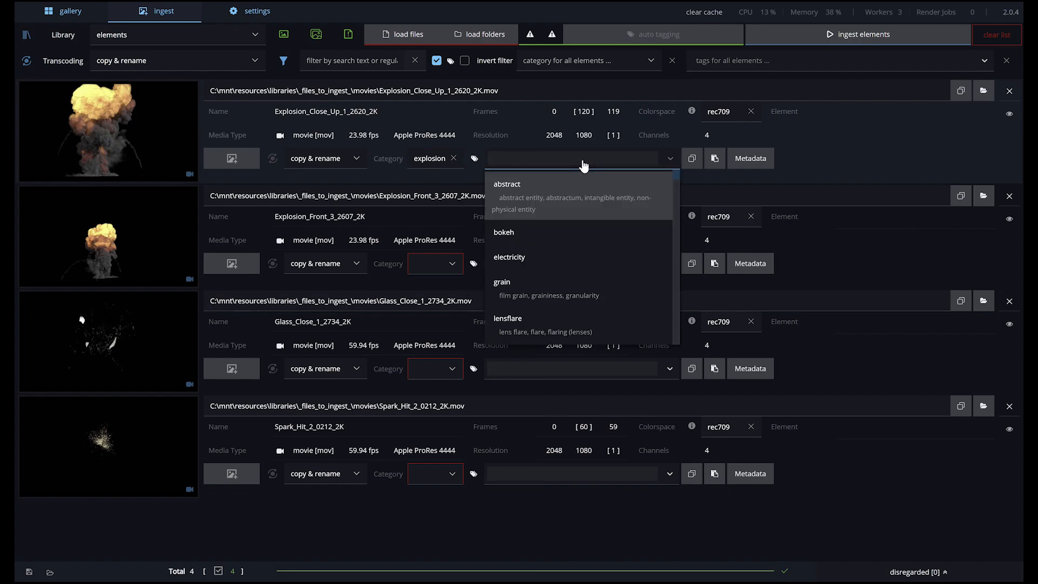
{"action": "scroll", "coordinate": [595, 212], "scroll_direction": "down", "scroll_amount": 5}
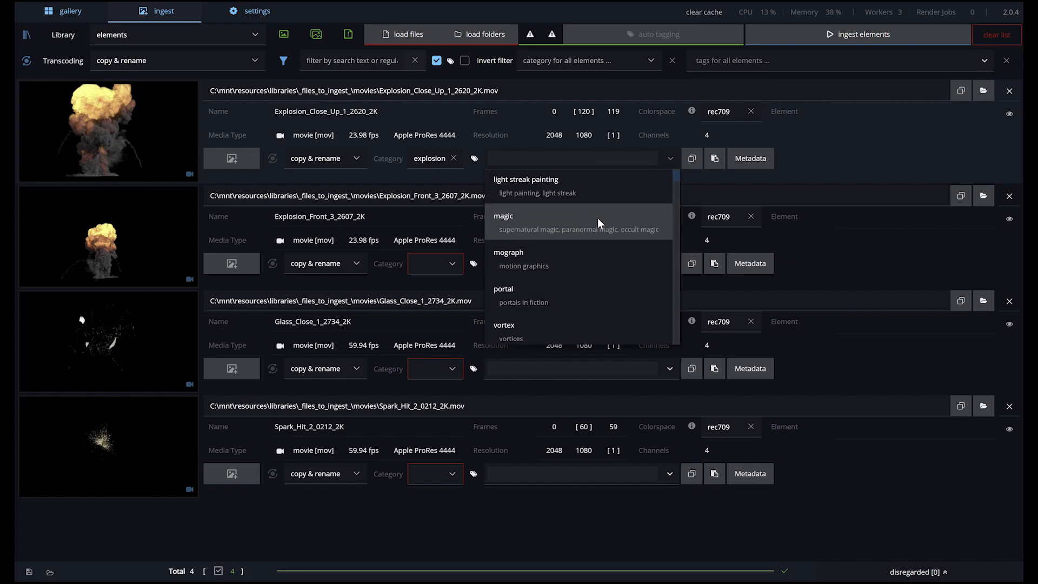
{"action": "scroll", "coordinate": [596, 222], "scroll_direction": "down", "scroll_amount": 6}
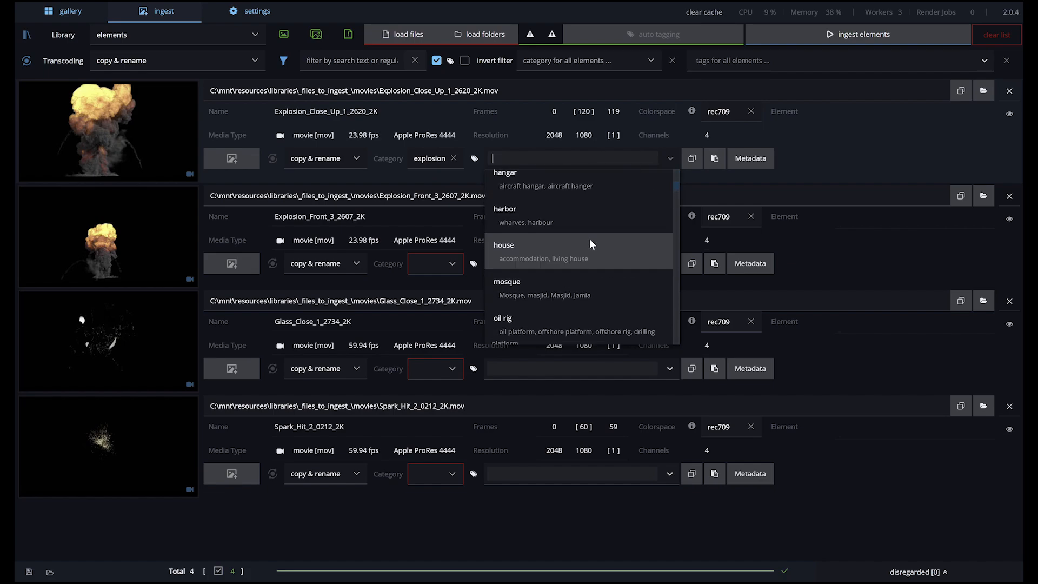
{"action": "scroll", "coordinate": [587, 243], "scroll_direction": "down", "scroll_amount": 5}
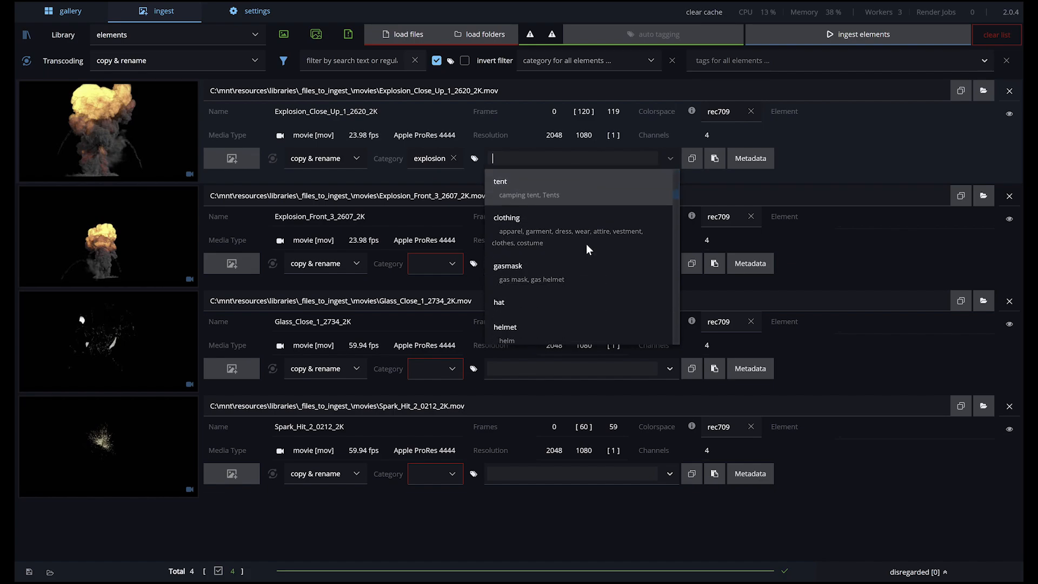
{"action": "left_click", "coordinate": [440, 225]}
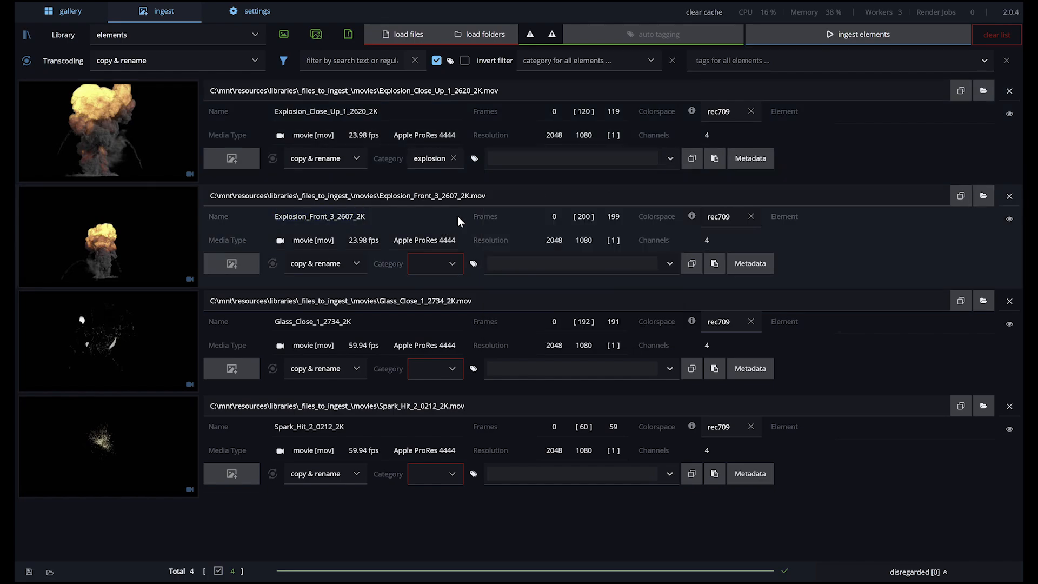
Tag the Explosion_Close_Up_1_2620_2K clip with explosion, trying the searches explo, kaboom and bang, and add the smoke tag
{"action": "left_click", "coordinate": [553, 161]}
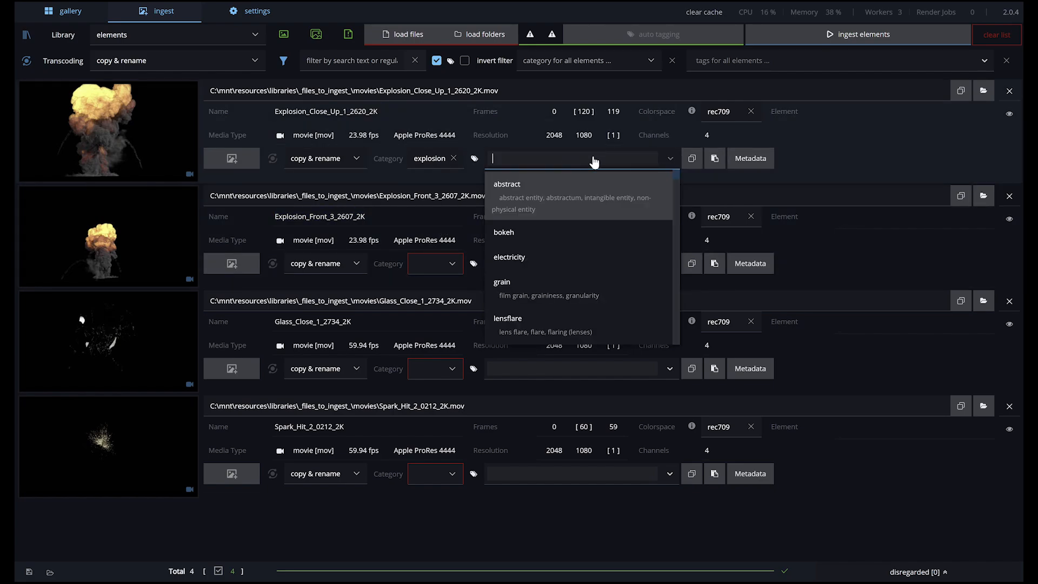
{"action": "type", "text": "explo"}
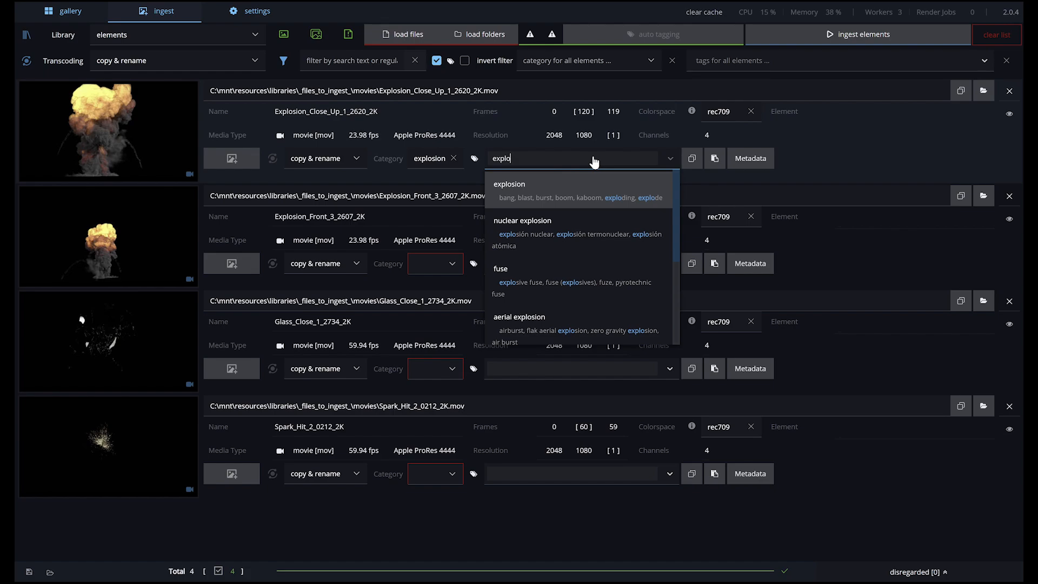
{"action": "key", "text": "ctrl+a"}
{"action": "type", "text": "kaboom"}
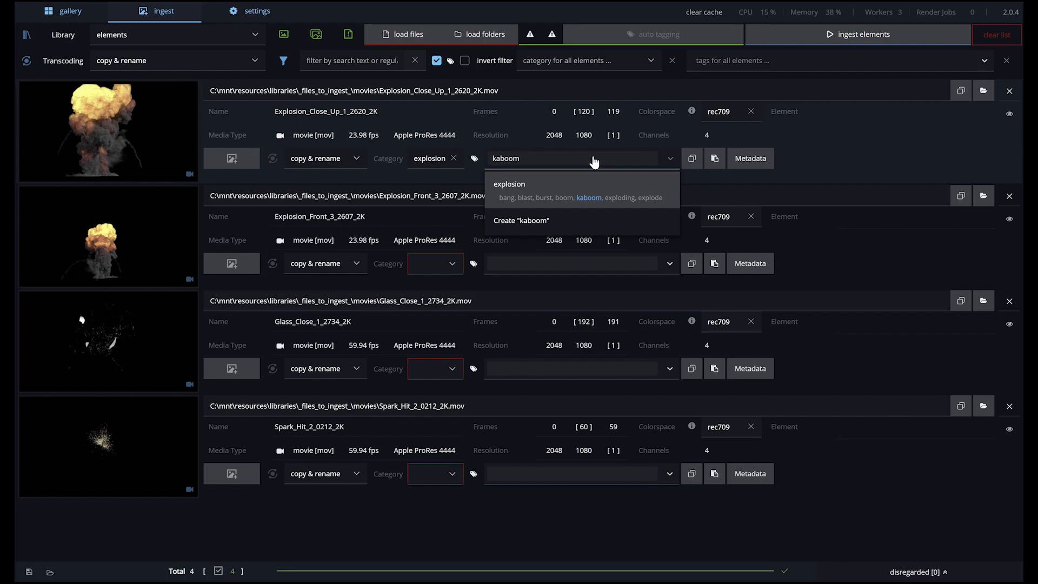
{"action": "key", "text": "ctrl+a"}
{"action": "type", "text": "bang"}
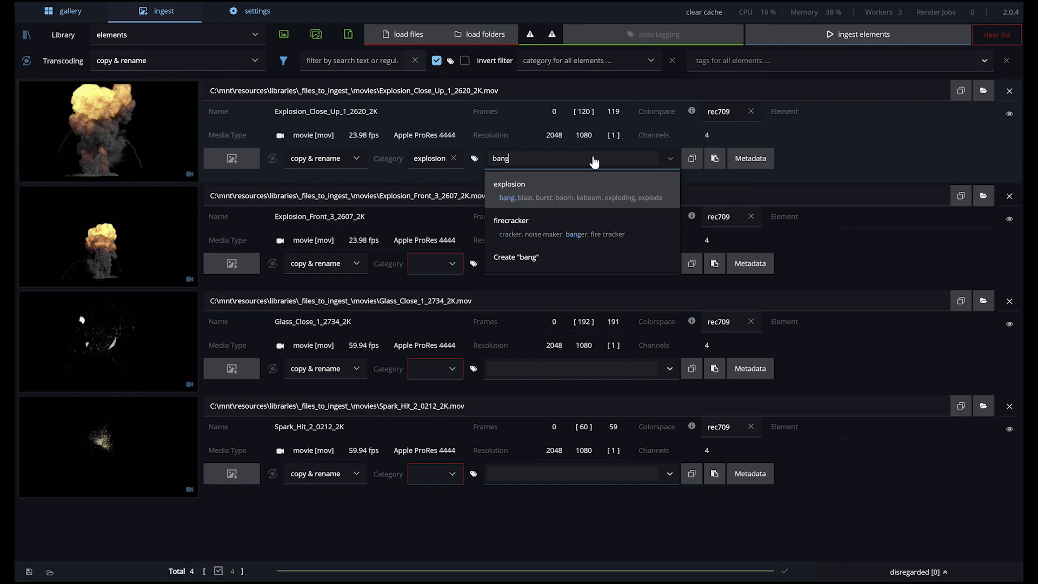
{"action": "key", "text": "Return"}
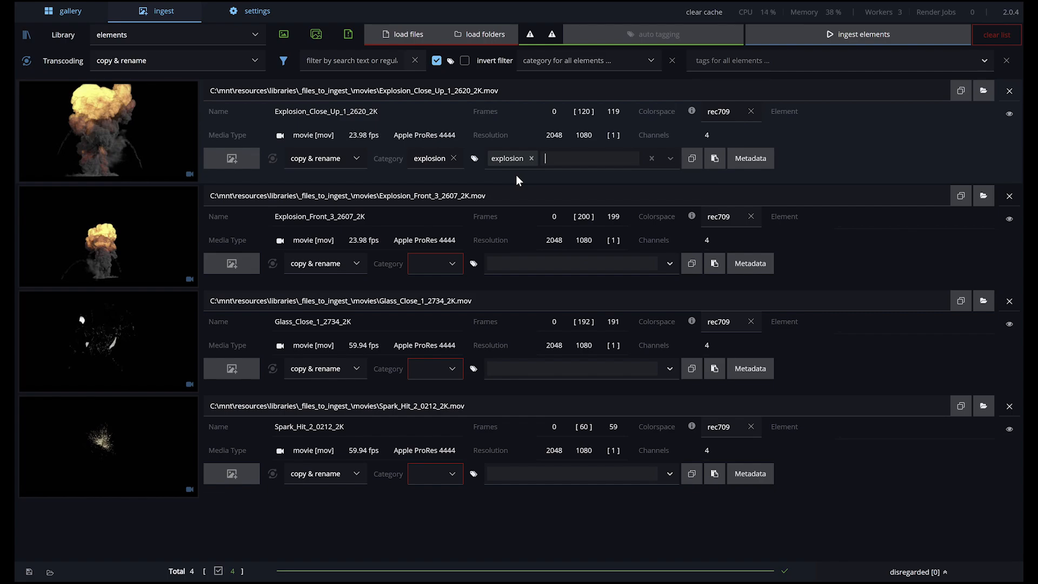
{"action": "type", "text": "smo"}
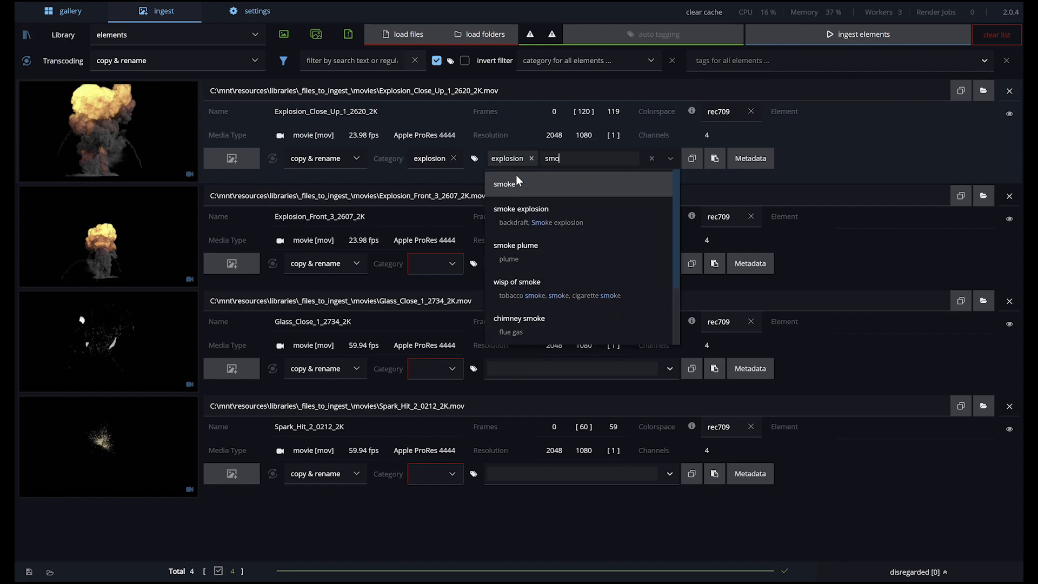
{"action": "left_click", "coordinate": [517, 177]}
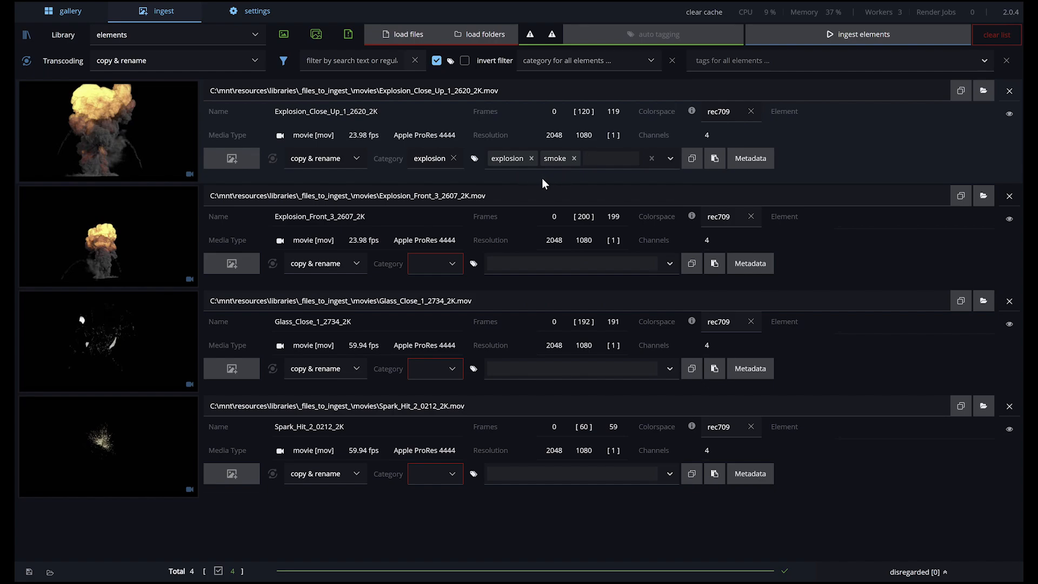
Copy the tags of the Explosion_Close_Up_1_2620_2K clip and paste them onto the Explosion_Front_3_2607_2K clip
{"action": "left_click", "coordinate": [692, 159]}
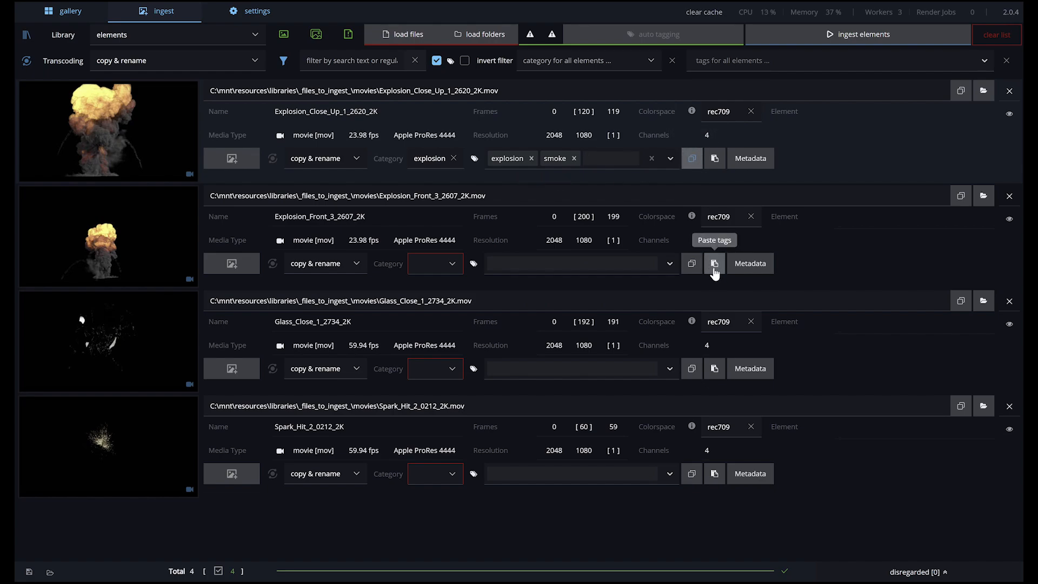
{"action": "left_click", "coordinate": [714, 265]}
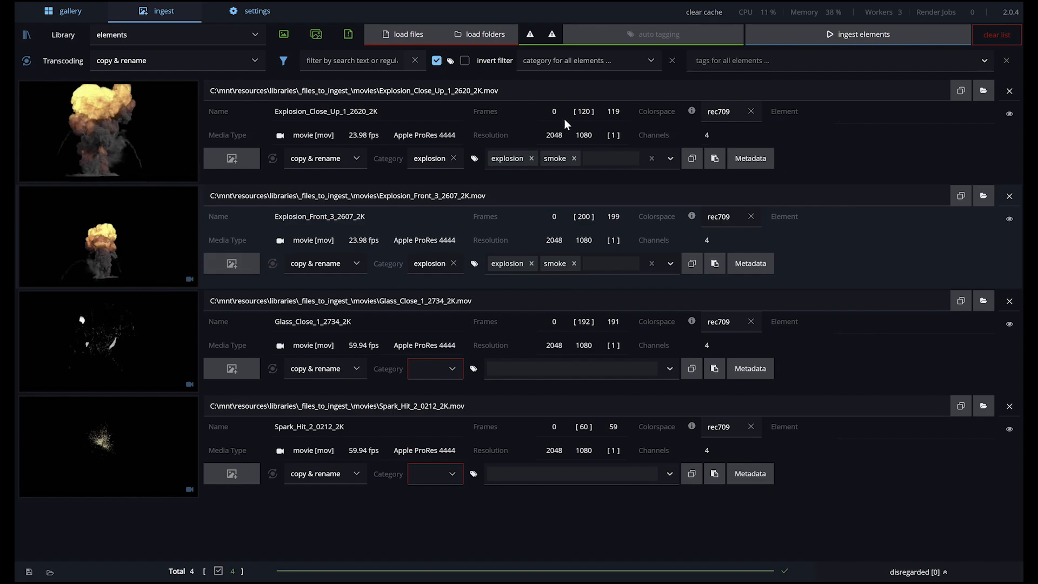
Look at the category and tag choices that can be applied to all elements at once
{"action": "left_click", "coordinate": [573, 67]}
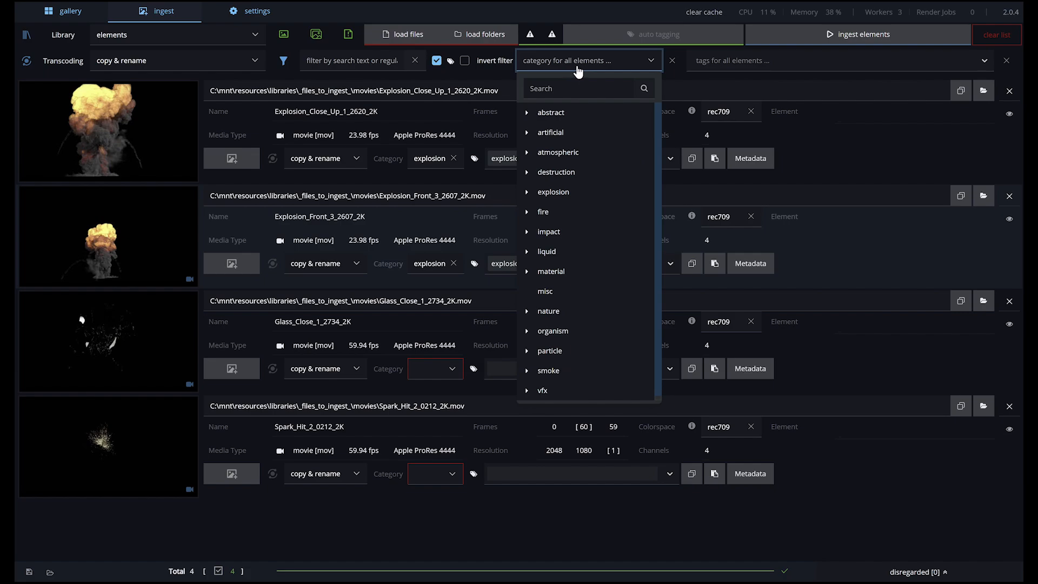
{"action": "left_click", "coordinate": [846, 128]}
{"action": "left_click", "coordinate": [806, 63]}
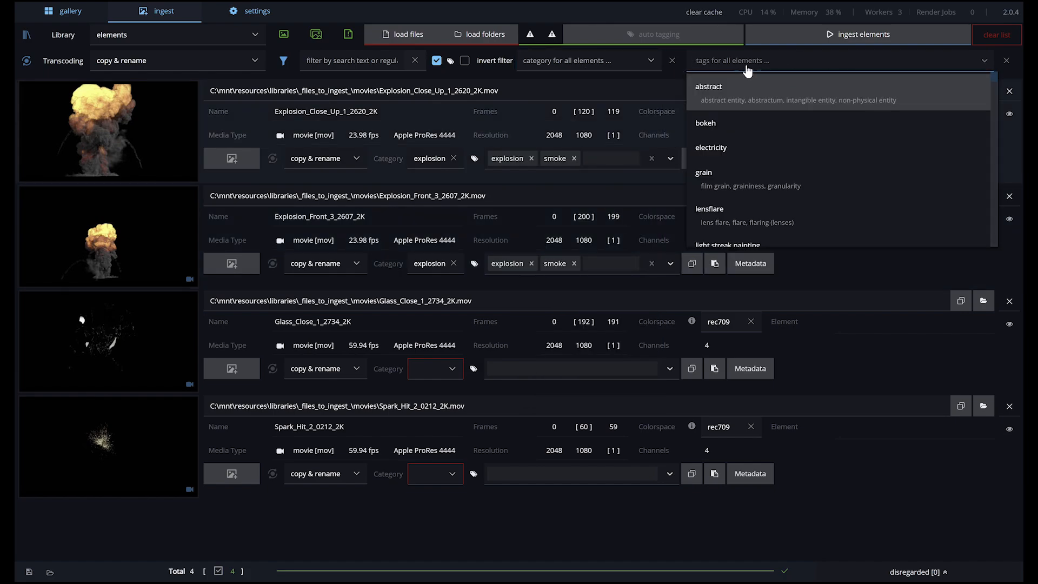
{"action": "left_click", "coordinate": [527, 117]}
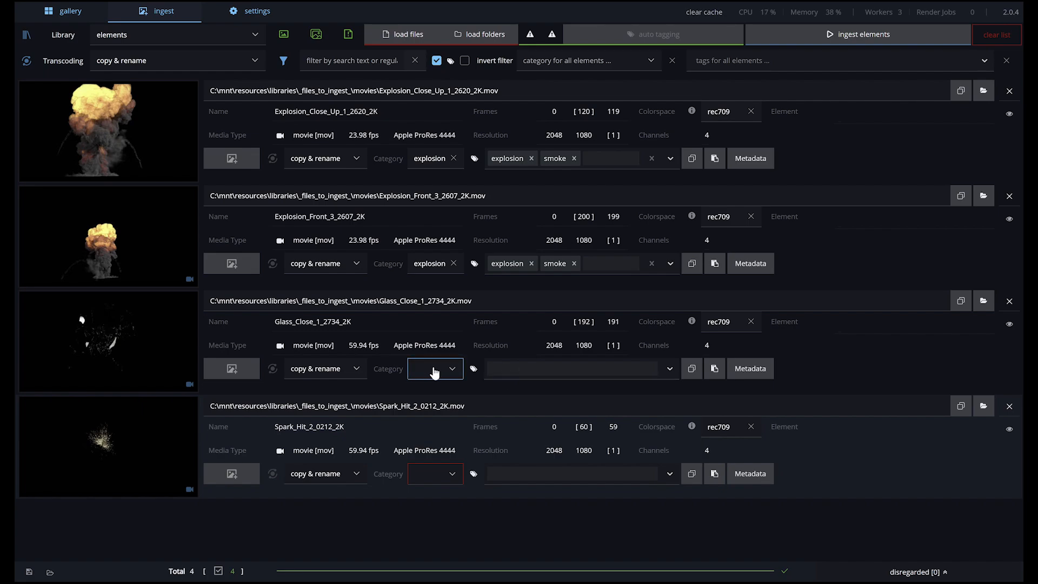
Tag the Glass_Close_1_2734_2K clip with broken glass and the Spark_Hit_2_0212_2K clip with spark
{"action": "left_click", "coordinate": [520, 371]}
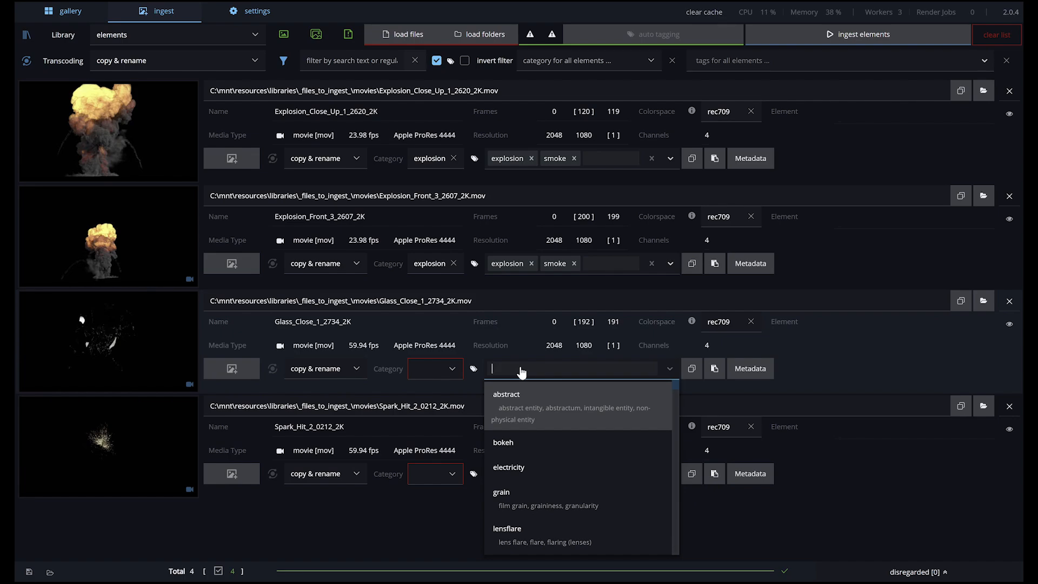
{"action": "type", "text": "bro"}
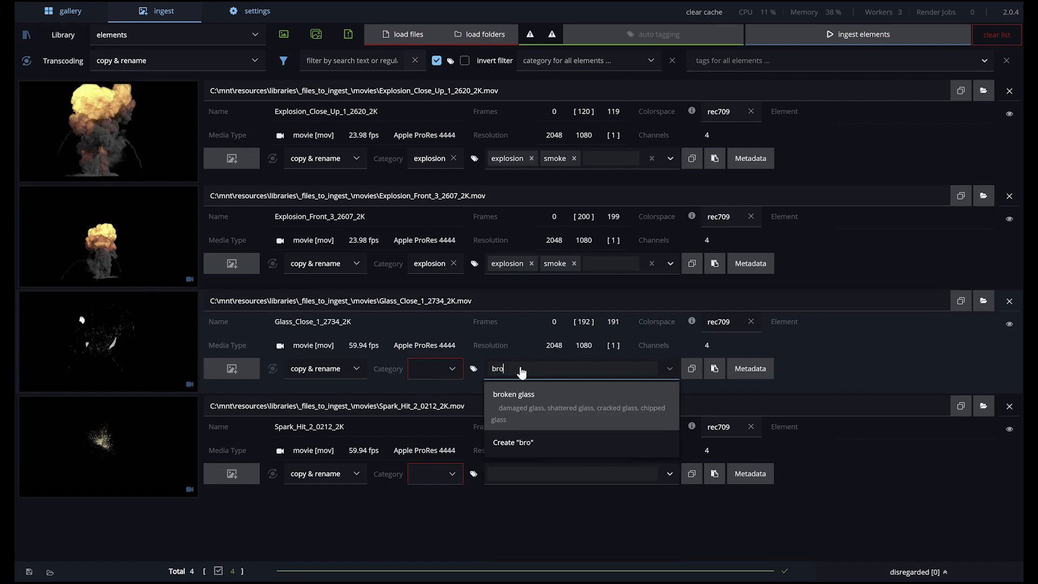
{"action": "key", "text": "Return"}
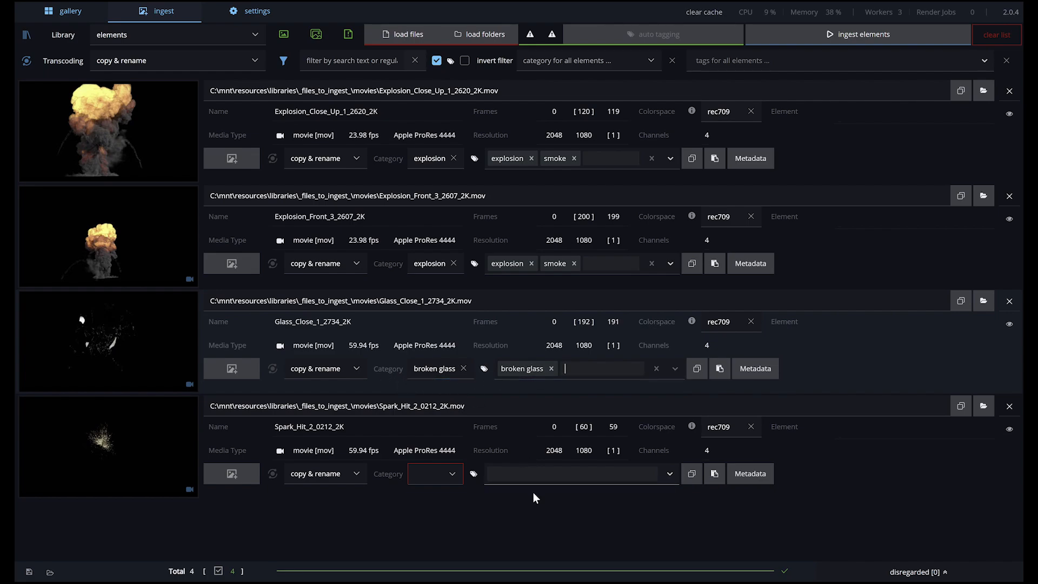
{"action": "left_click", "coordinate": [535, 476]}
{"action": "type", "text": "spark"}
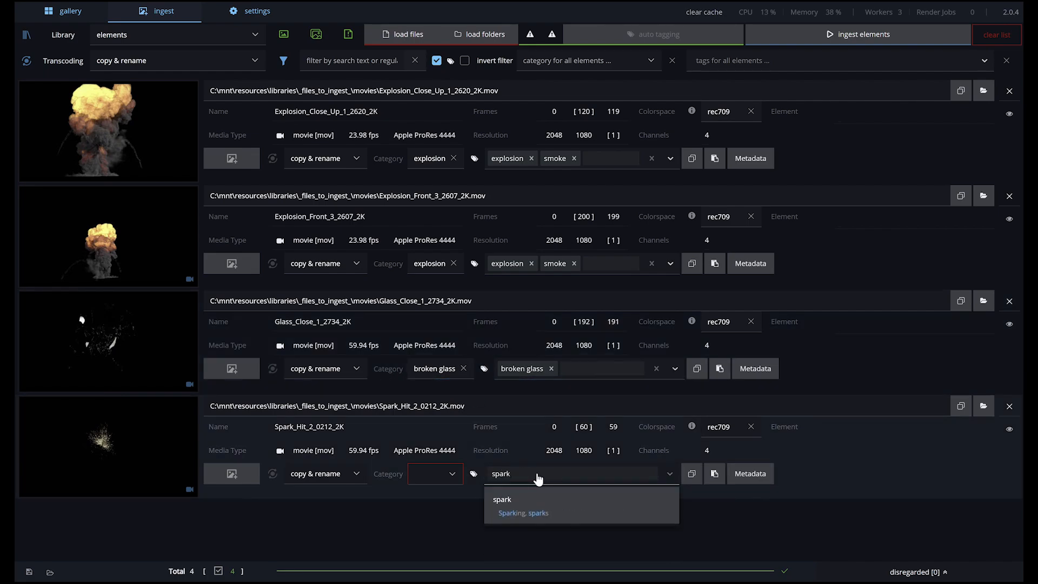
{"action": "key", "text": "Return"}
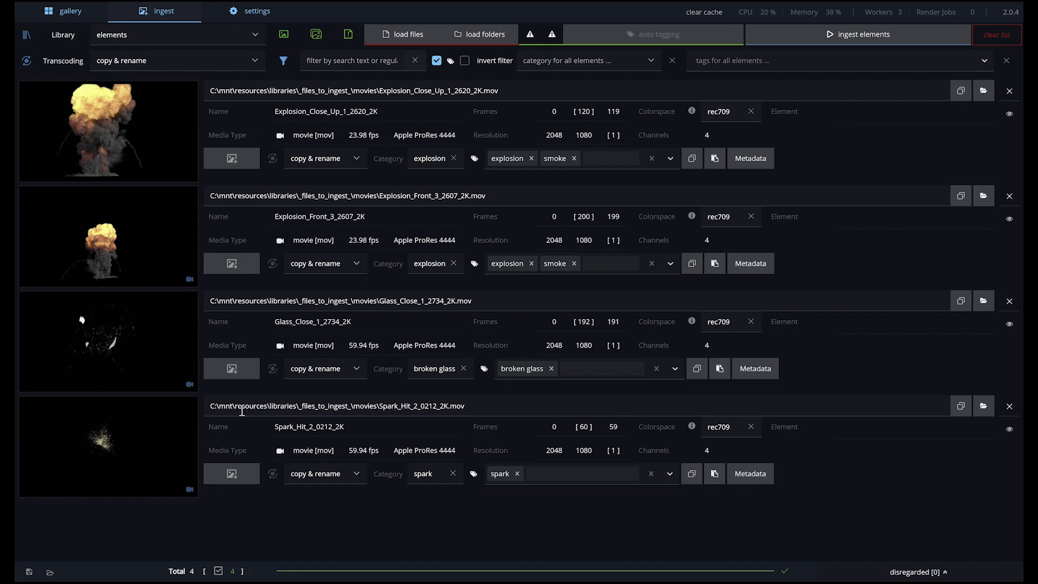
Check the transcoding choices for the first clip, keep copy & rename for all elements, and ingest the four elements
{"action": "left_click", "coordinate": [349, 158]}
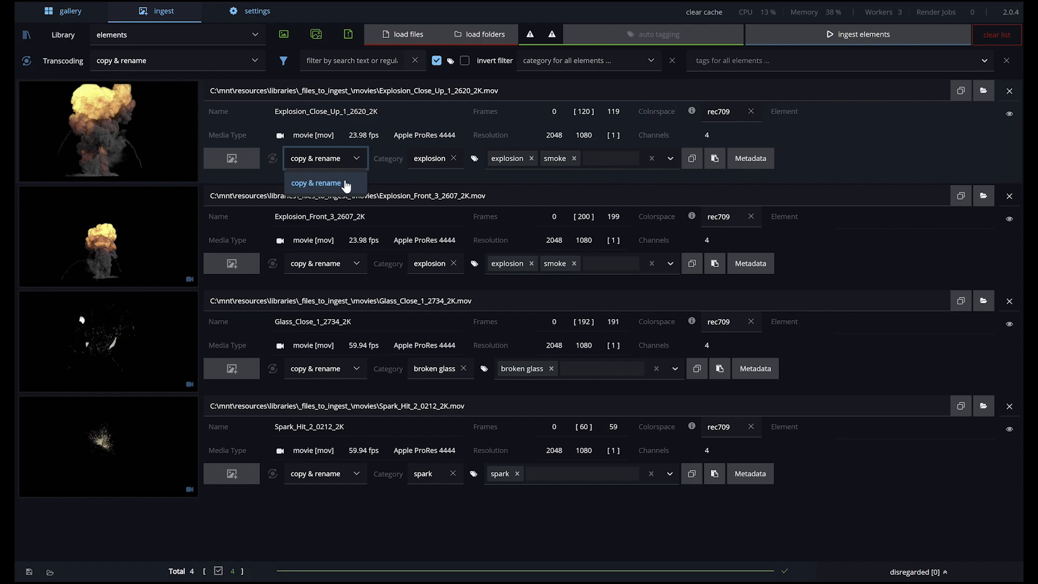
{"action": "left_click", "coordinate": [323, 160]}
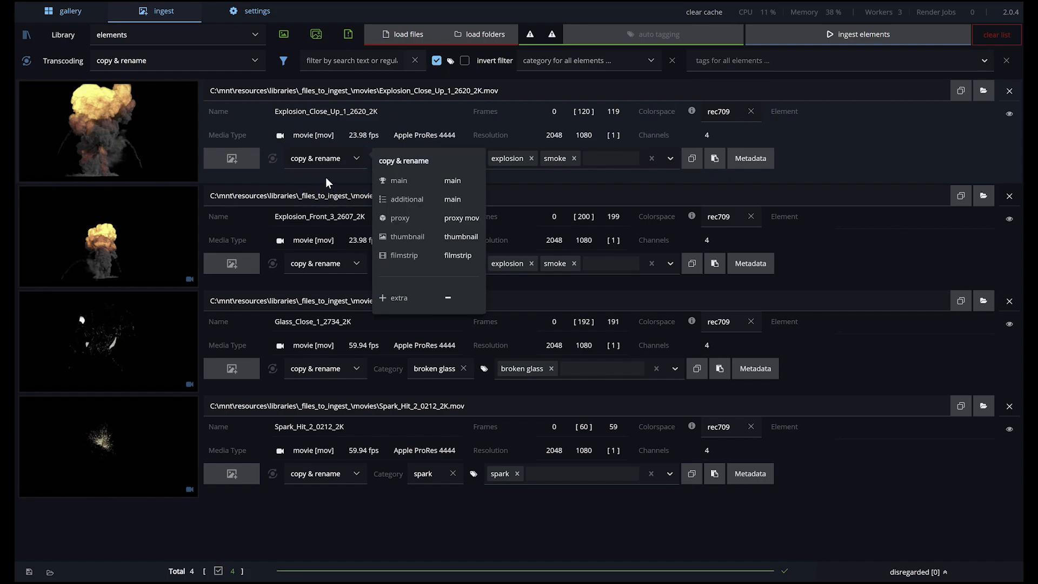
{"action": "left_click", "coordinate": [215, 66]}
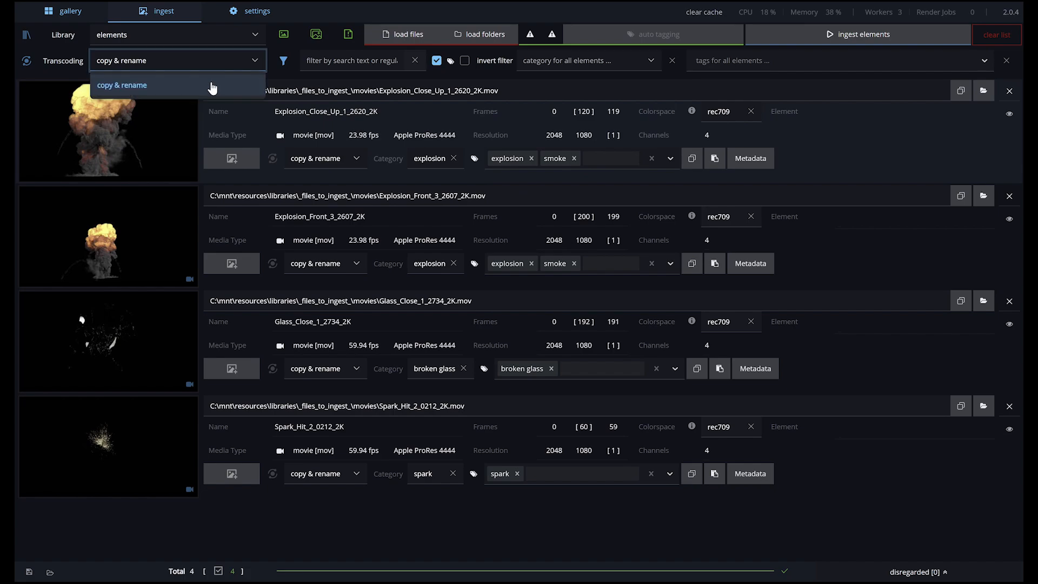
{"action": "left_click", "coordinate": [213, 92]}
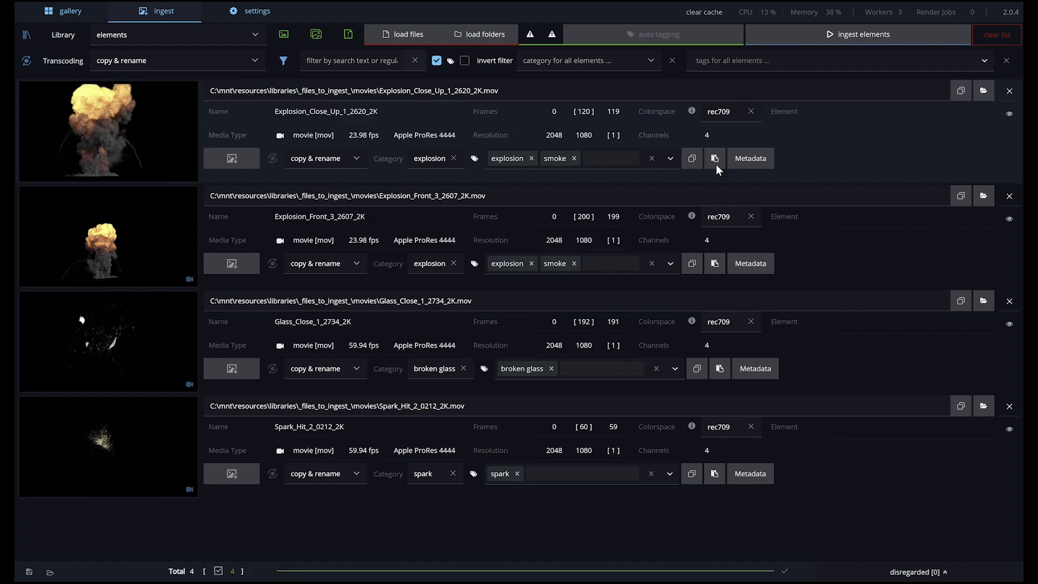
{"action": "left_click", "coordinate": [799, 32]}
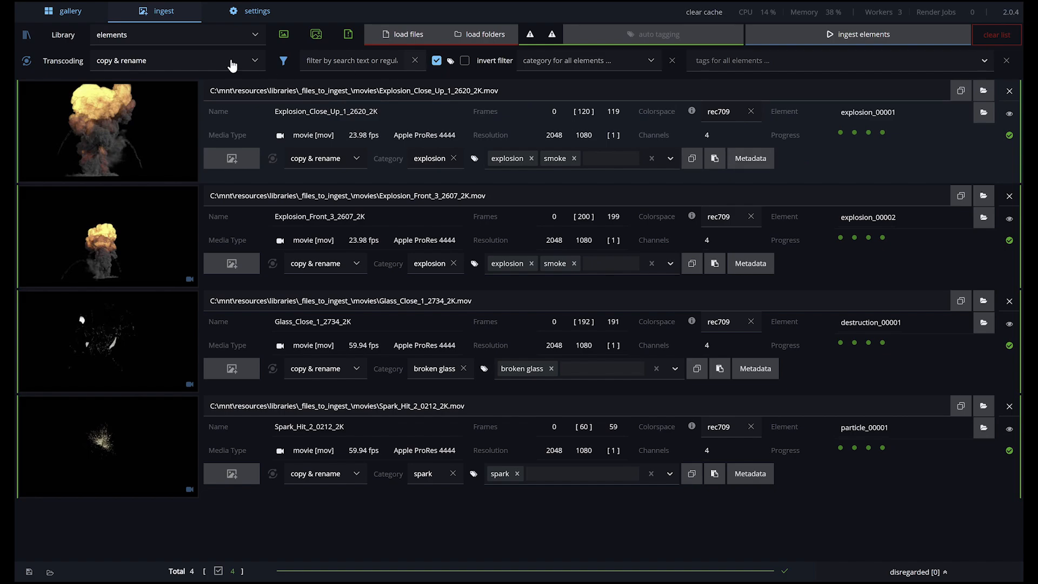
Open the gallery, preview the ingested explosion elements, and add explosion_00002 to the collection area
{"action": "left_click", "coordinate": [82, 18]}
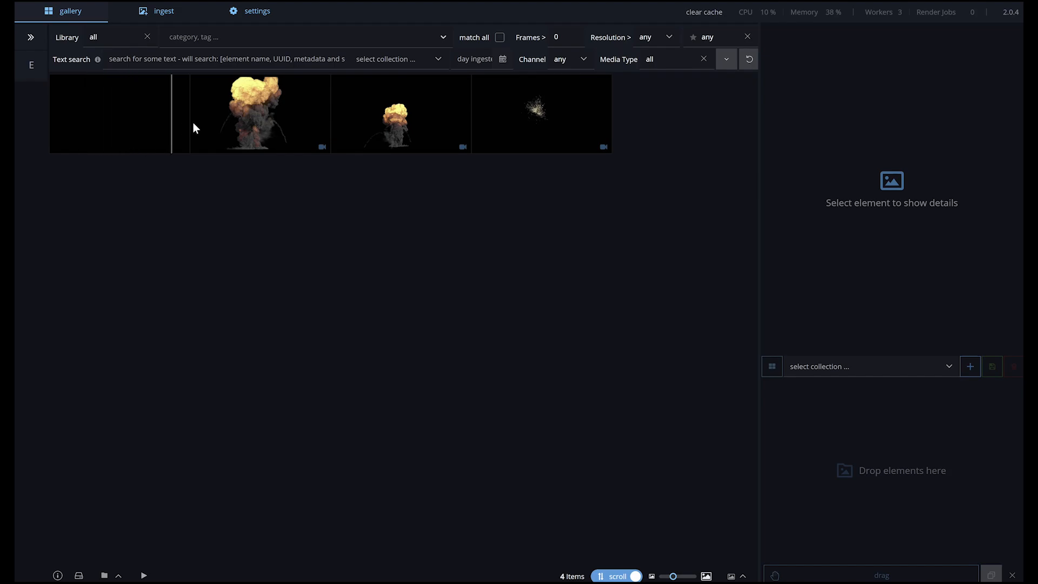
{"action": "left_click", "coordinate": [263, 132]}
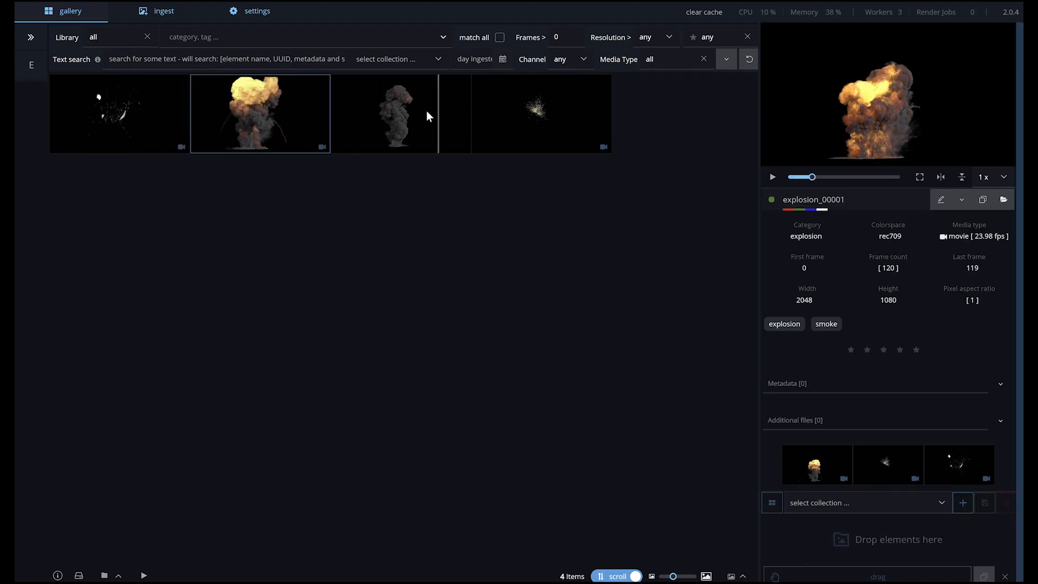
{"action": "left_click", "coordinate": [772, 177]}
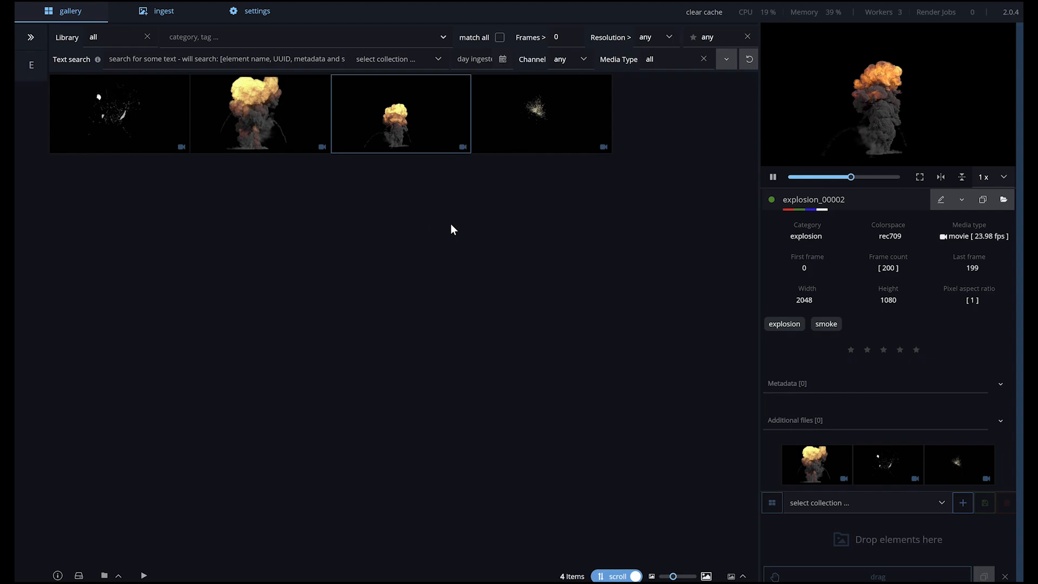
{"action": "left_click_drag", "start_coordinate": [413, 123], "coordinate": [825, 530]}
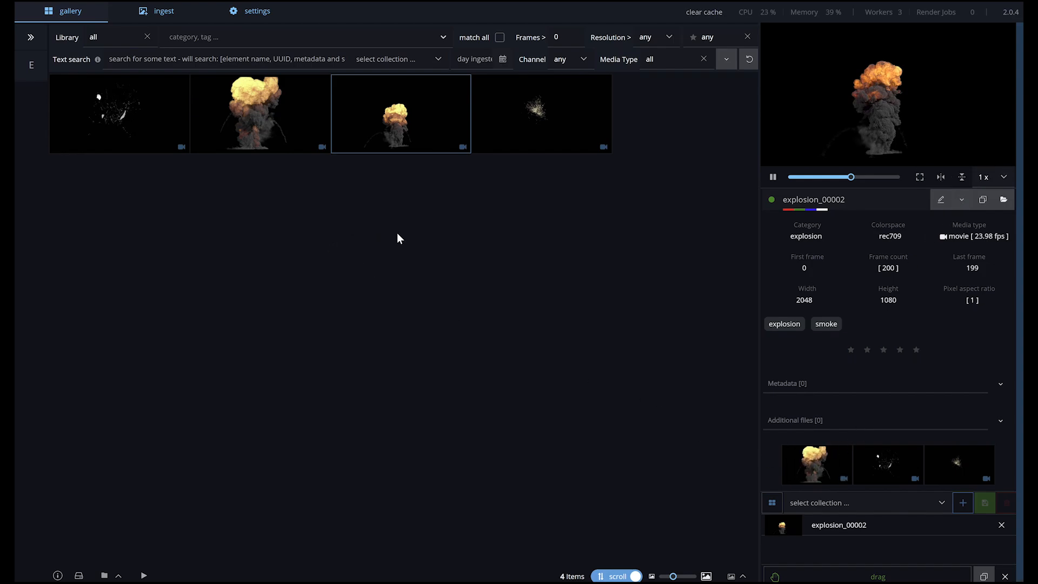
Add a new tag named "new tags" to the explosion_00002 element and save the change
{"action": "left_click", "coordinate": [941, 202]}
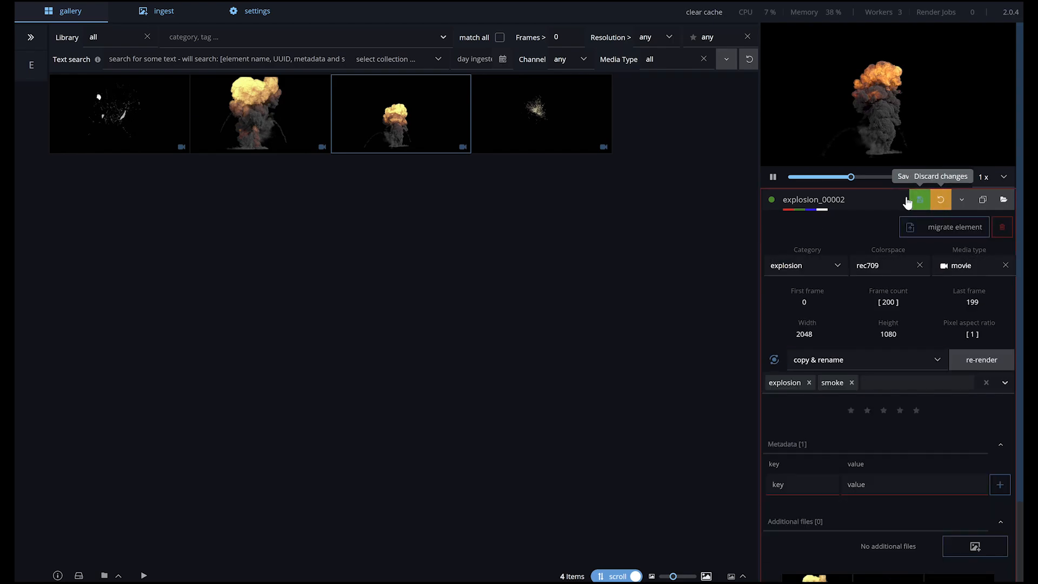
{"action": "left_click", "coordinate": [892, 381]}
{"action": "type", "text": "new tags"}
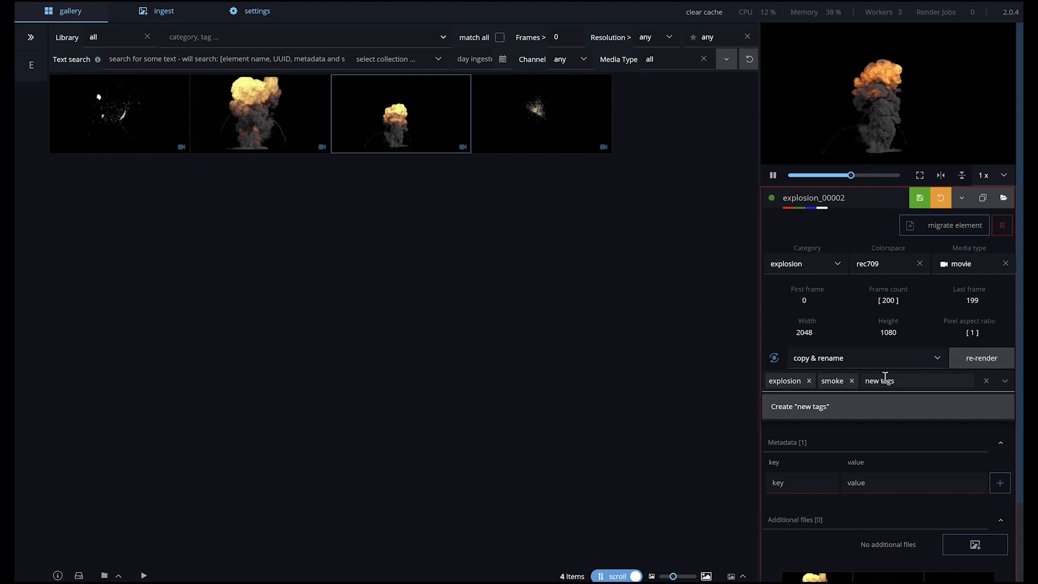
{"action": "left_click", "coordinate": [803, 410]}
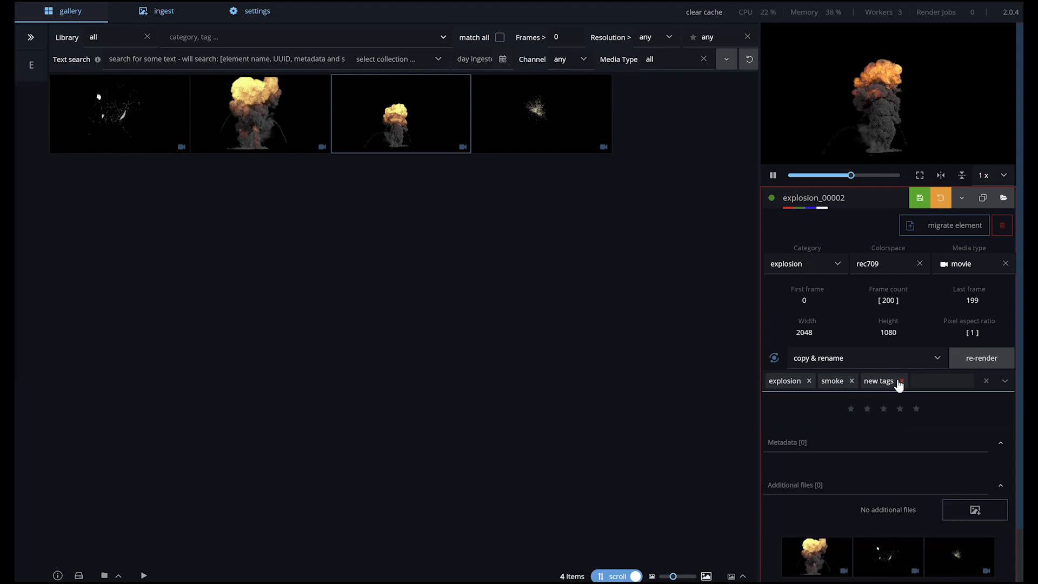
{"action": "left_click", "coordinate": [921, 199]}
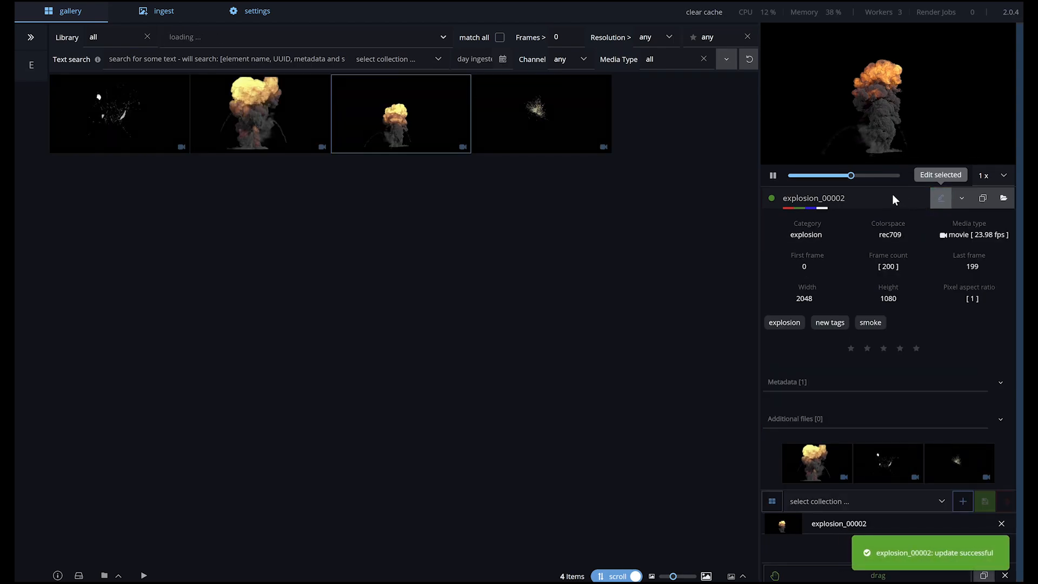
Reopen explosion_00002 for editing and check its transcoding choices for re-rendering
{"action": "left_click", "coordinate": [941, 199]}
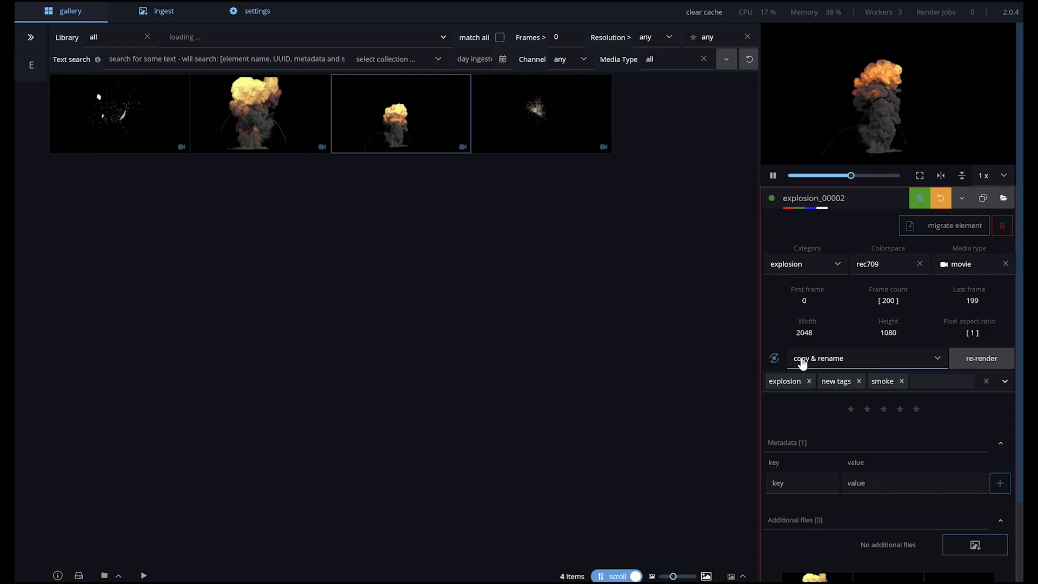
{"action": "left_click", "coordinate": [865, 359]}
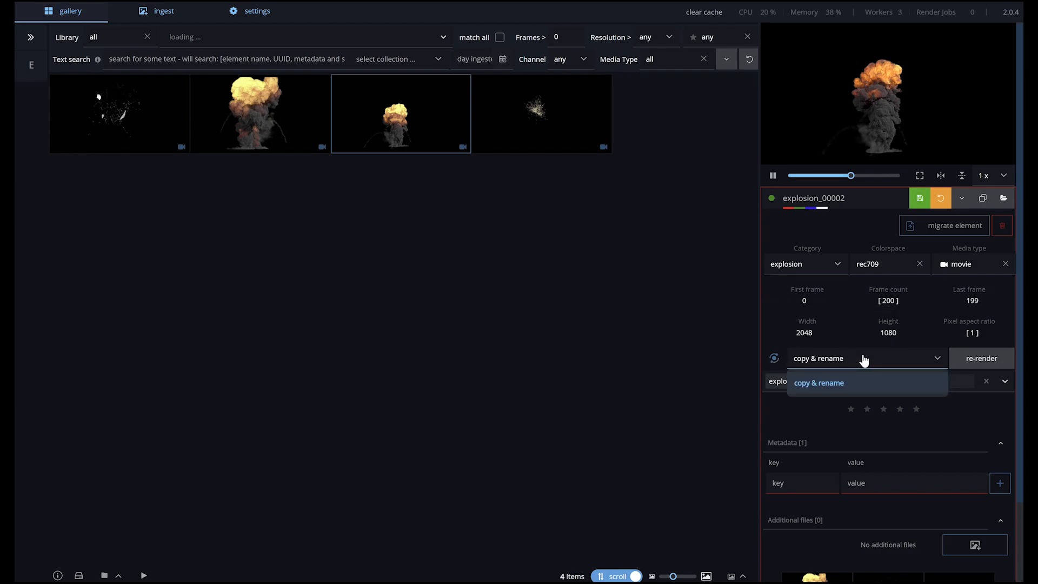
{"action": "left_click", "coordinate": [865, 359]}
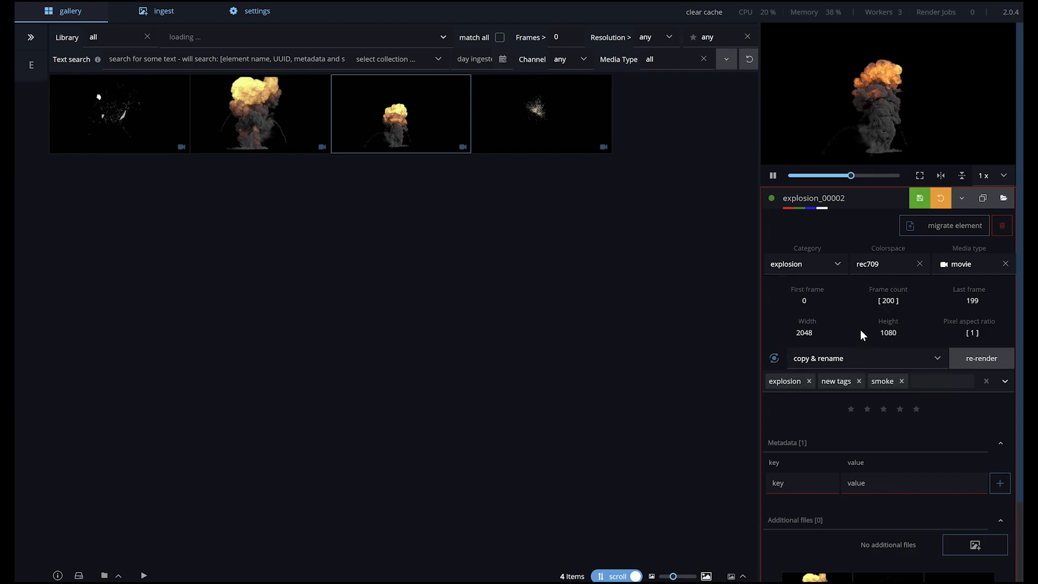
{"action": "left_click", "coordinate": [961, 363]}
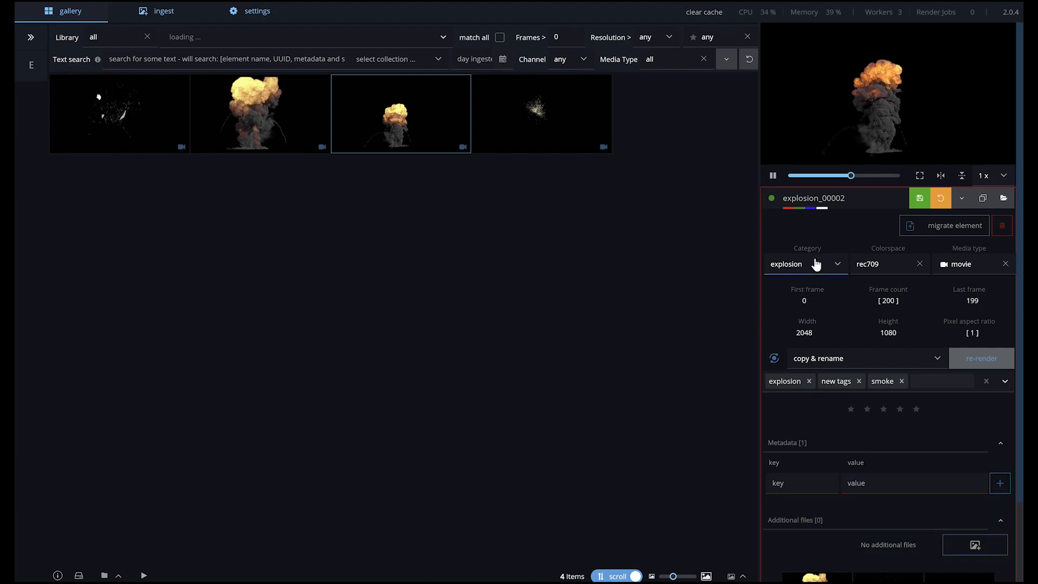
Try the ACEScg colorspace on explosion_00002, clear it, and discard the edits
{"action": "left_click", "coordinate": [892, 264]}
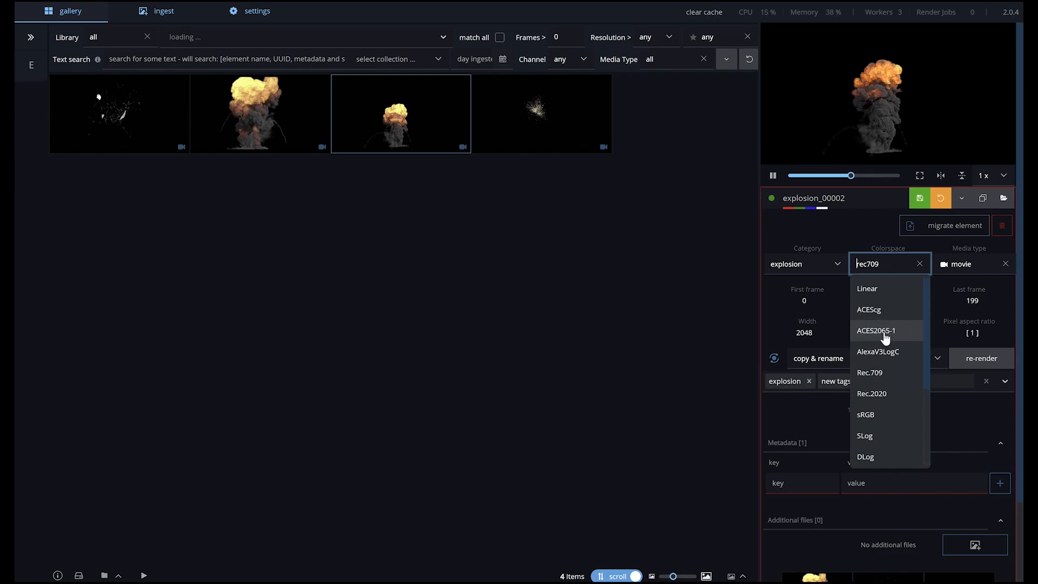
{"action": "left_click", "coordinate": [895, 311]}
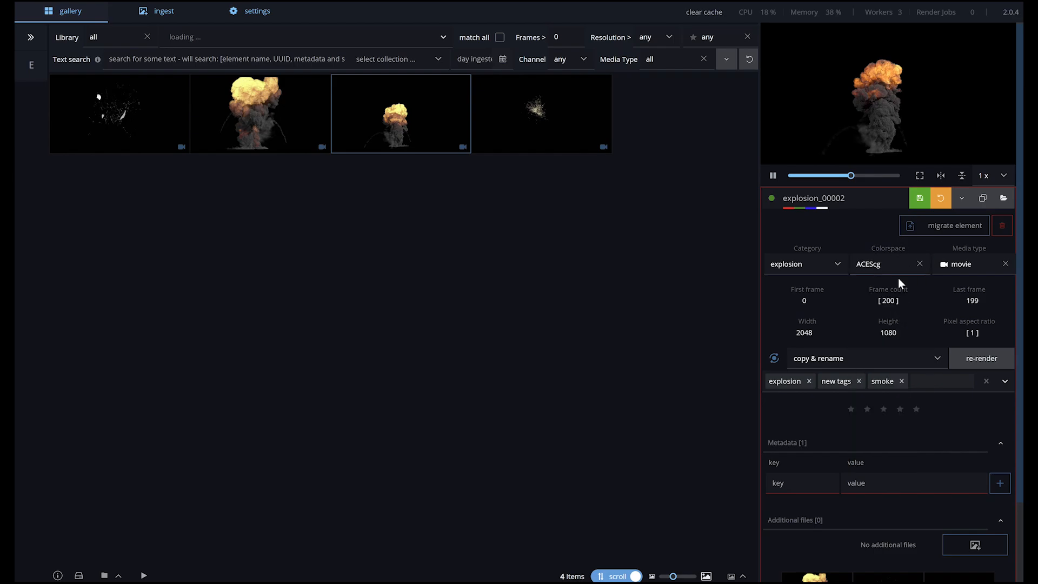
{"action": "left_click", "coordinate": [920, 264]}
{"action": "left_click", "coordinate": [940, 197]}
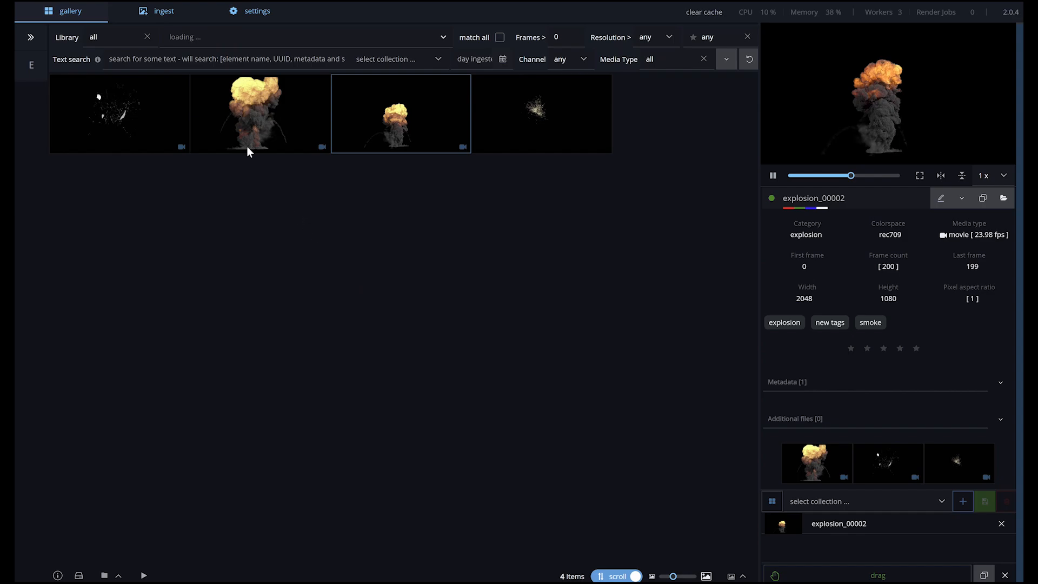
Check the library filter choices, look through the categories and tags, and filter the gallery by the new tags tag
{"action": "left_click", "coordinate": [120, 38]}
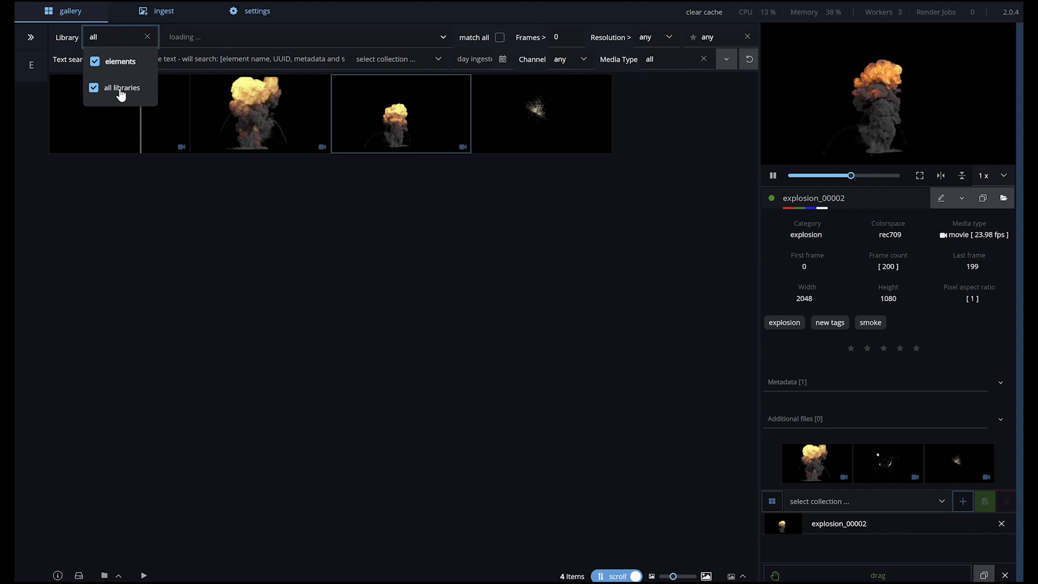
{"action": "left_click", "coordinate": [287, 191]}
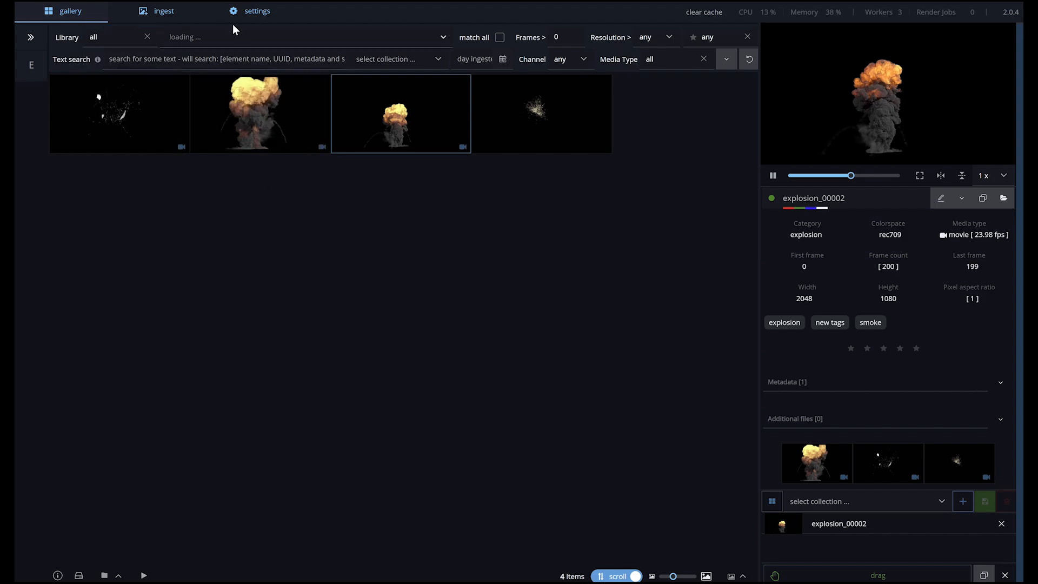
{"action": "left_click", "coordinate": [246, 38]}
{"action": "scroll", "coordinate": [335, 100], "scroll_direction": "down", "scroll_amount": 3}
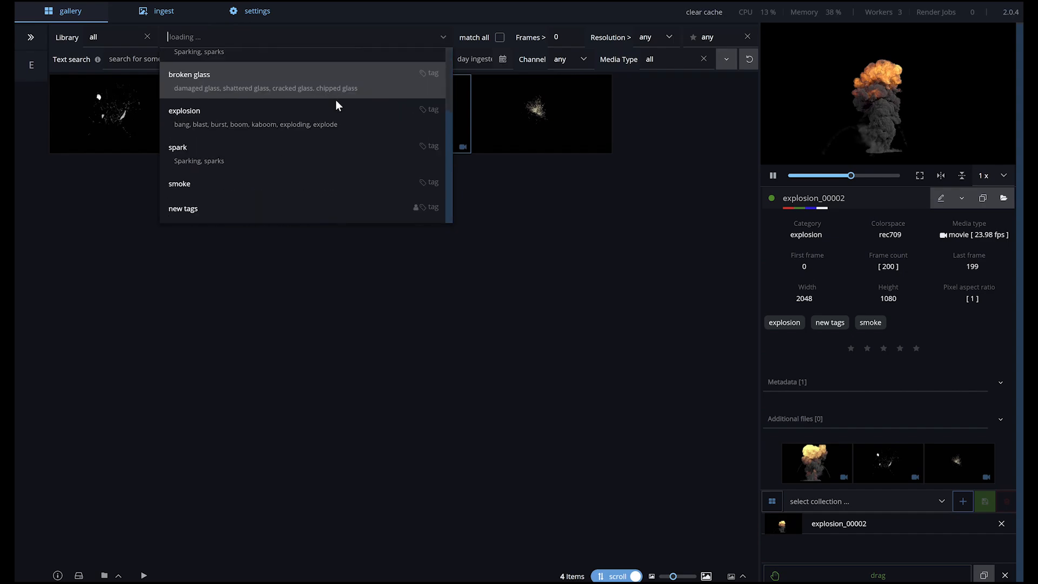
{"action": "scroll", "coordinate": [319, 163], "scroll_direction": "up", "scroll_amount": 3}
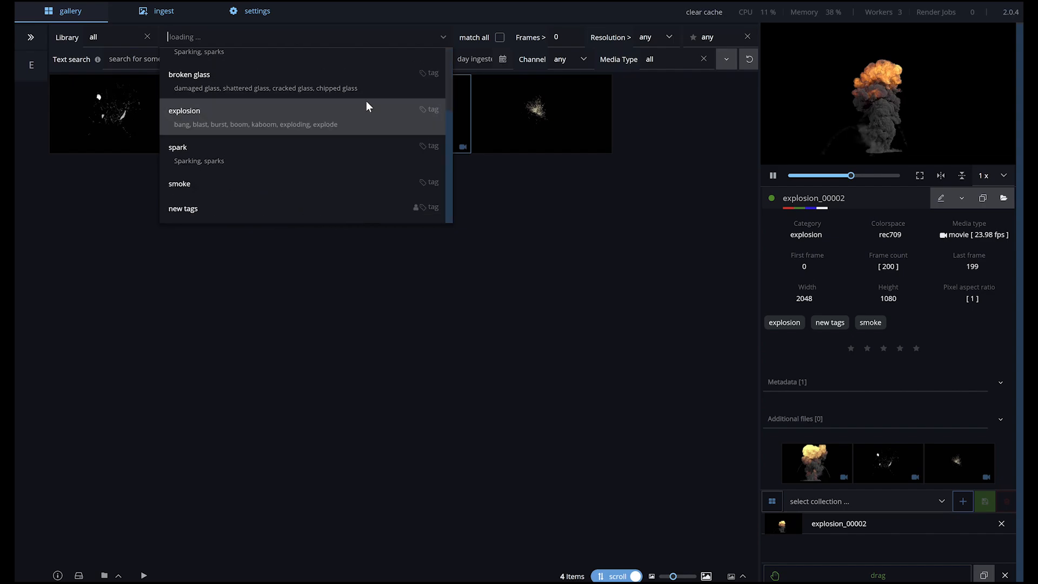
{"action": "scroll", "coordinate": [193, 209], "scroll_direction": "down", "scroll_amount": 3}
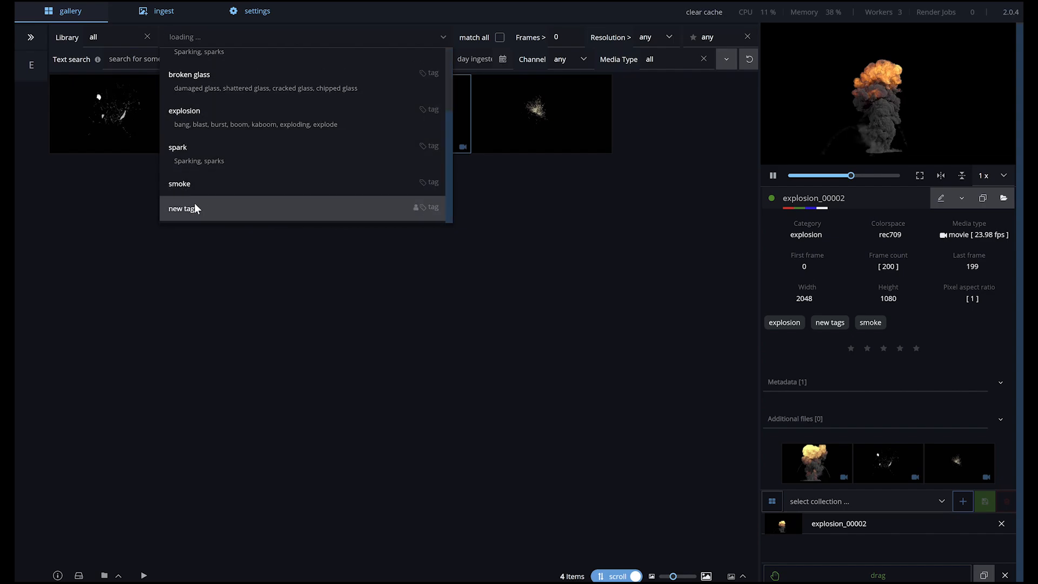
{"action": "left_click", "coordinate": [242, 209]}
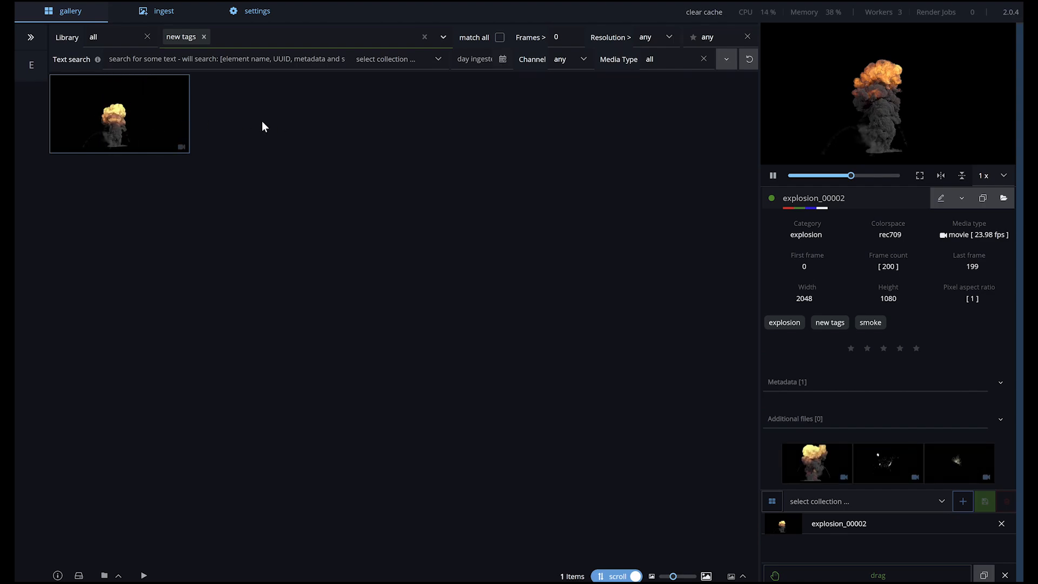
Add spark to the gallery filter and preview the matching explosion and spark elements
{"action": "left_click", "coordinate": [260, 39]}
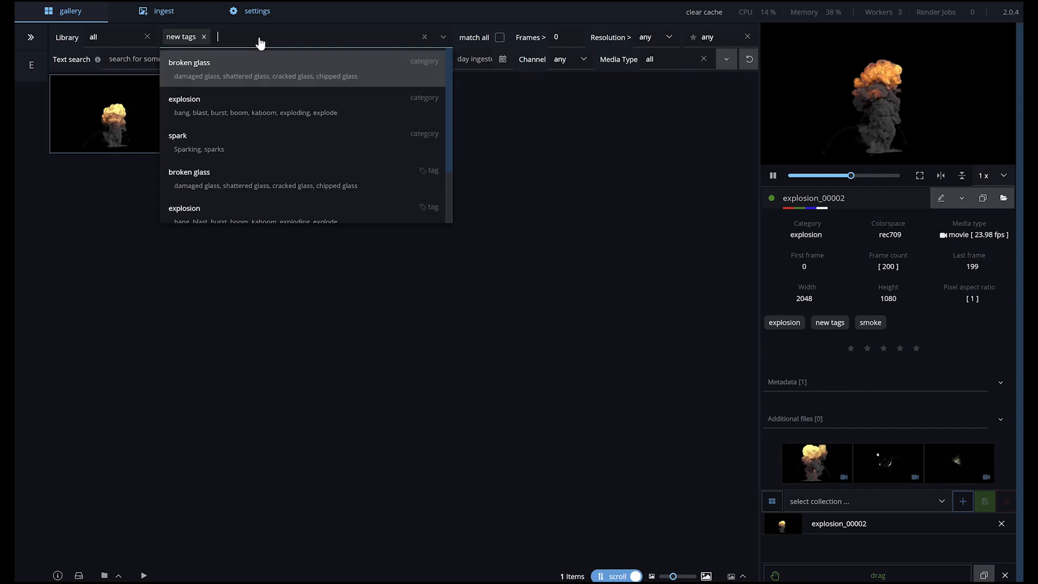
{"action": "type", "text": "spark"}
{"action": "left_click", "coordinate": [319, 52]}
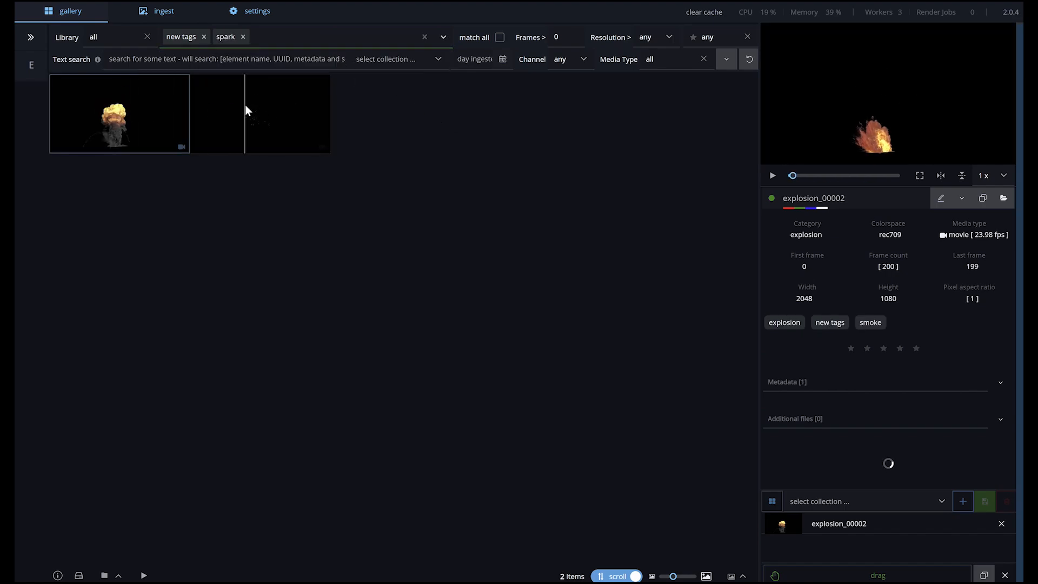
{"action": "left_click", "coordinate": [245, 105]}
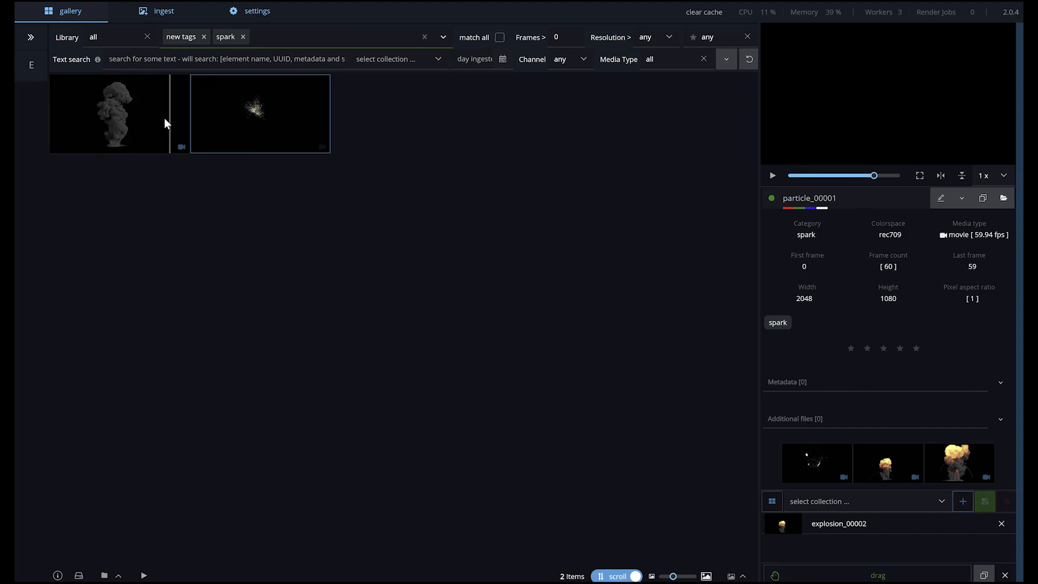
{"action": "left_click", "coordinate": [164, 118]}
{"action": "left_click", "coordinate": [245, 116]}
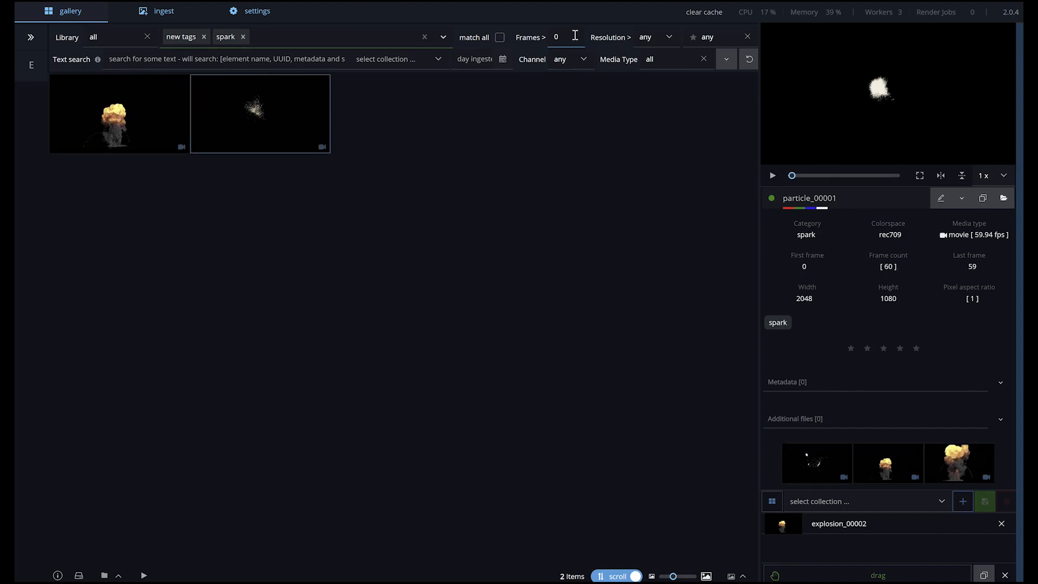
Check the resolution and rating filters, and play the particle_00001 preview
{"action": "left_click", "coordinate": [653, 37]}
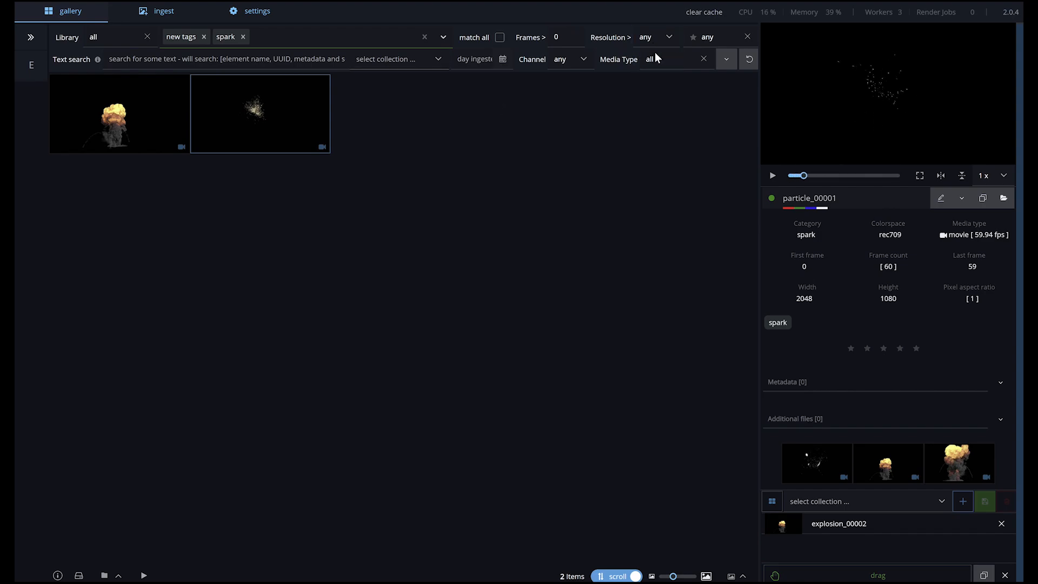
{"action": "left_click", "coordinate": [703, 37]}
{"action": "left_click", "coordinate": [553, 119]}
{"action": "left_click", "coordinate": [773, 175]}
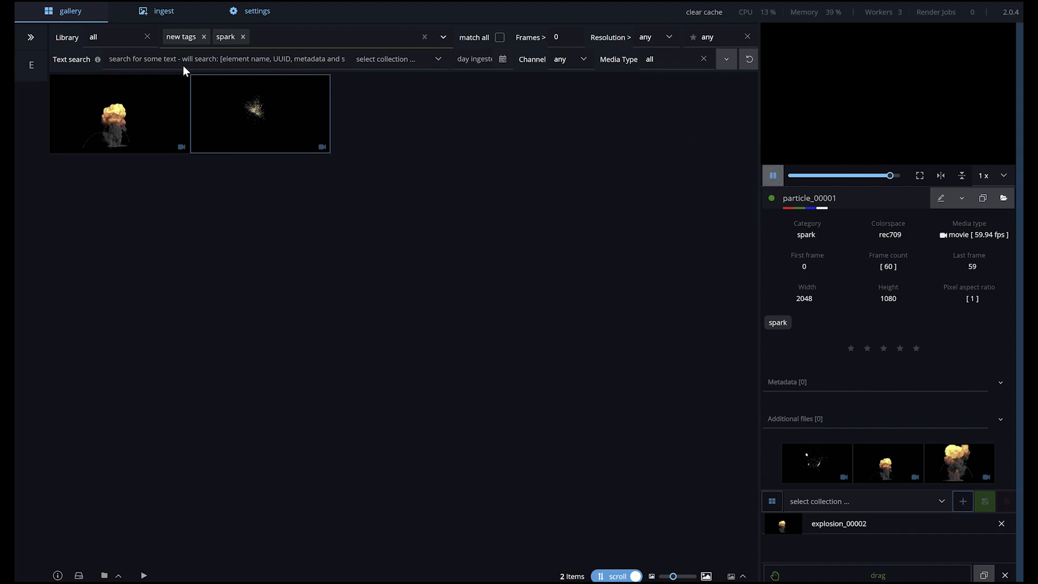
Expand the elements category tree, browse the destruction category, and show only its broken glass elements
{"action": "left_click", "coordinate": [34, 40]}
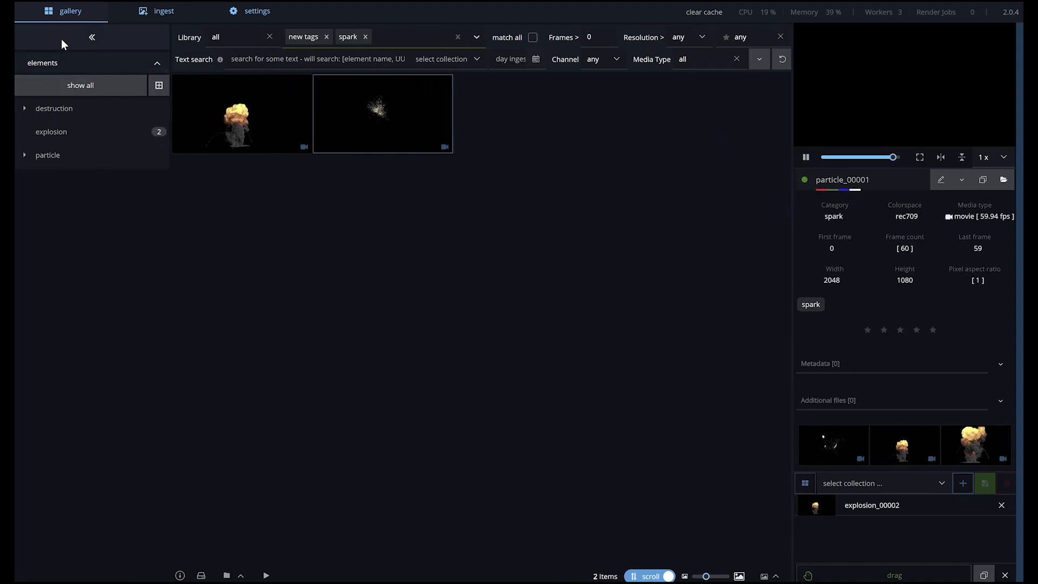
{"action": "left_click", "coordinate": [24, 108]}
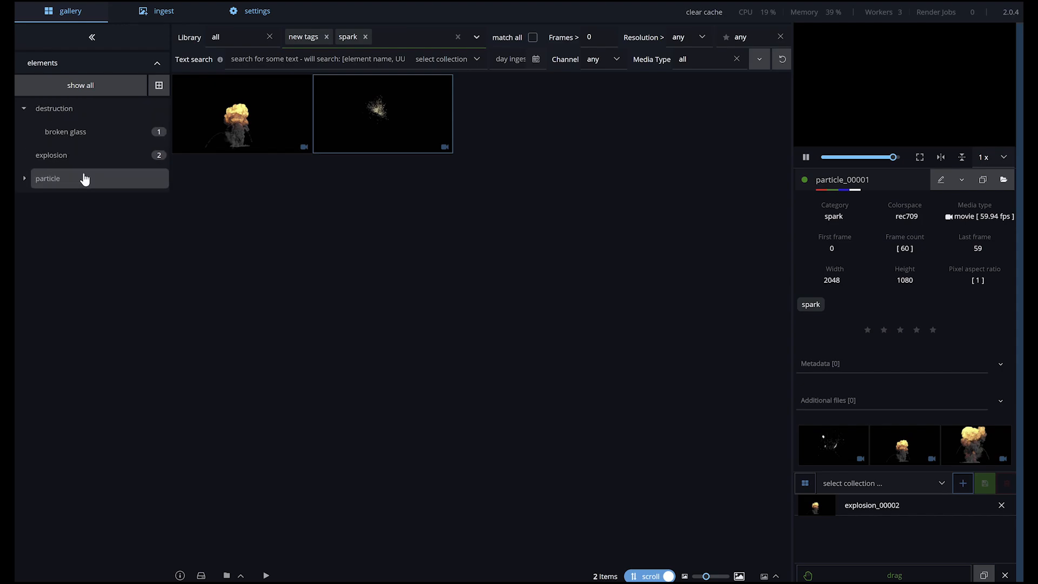
{"action": "left_click", "coordinate": [104, 134]}
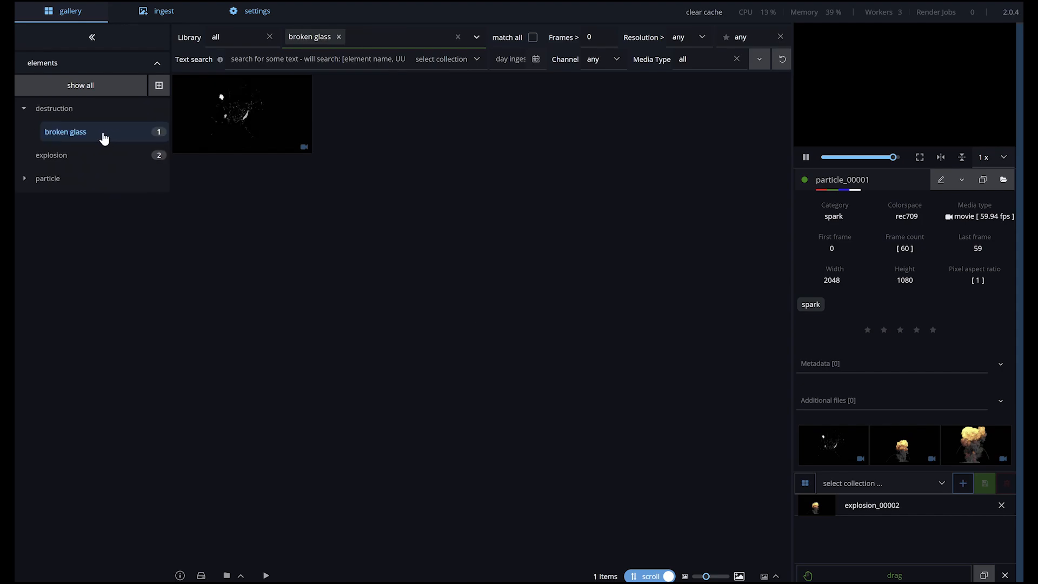
{"action": "left_click", "coordinate": [72, 109]}
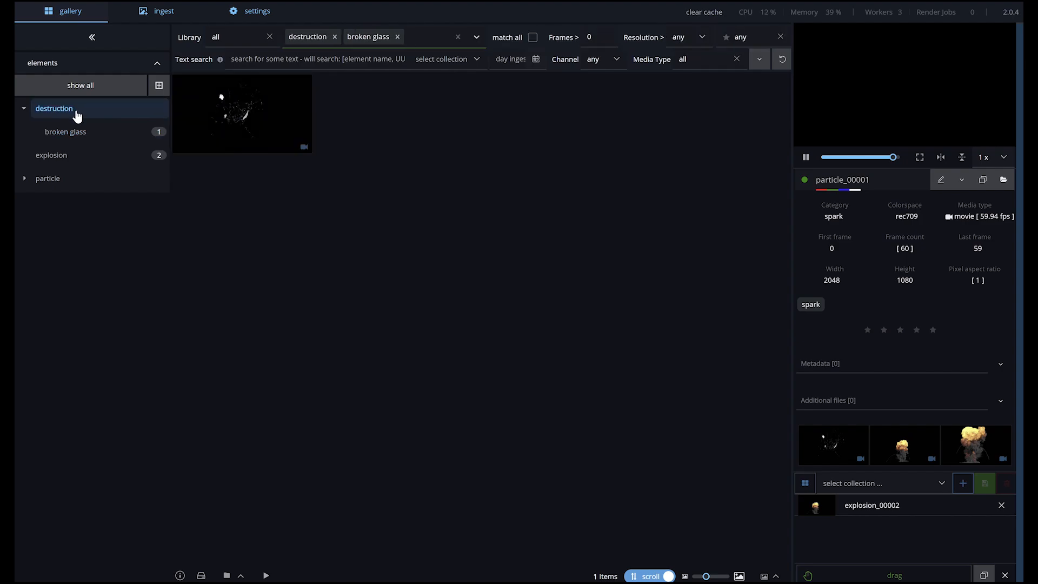
{"action": "left_click", "coordinate": [107, 133]}
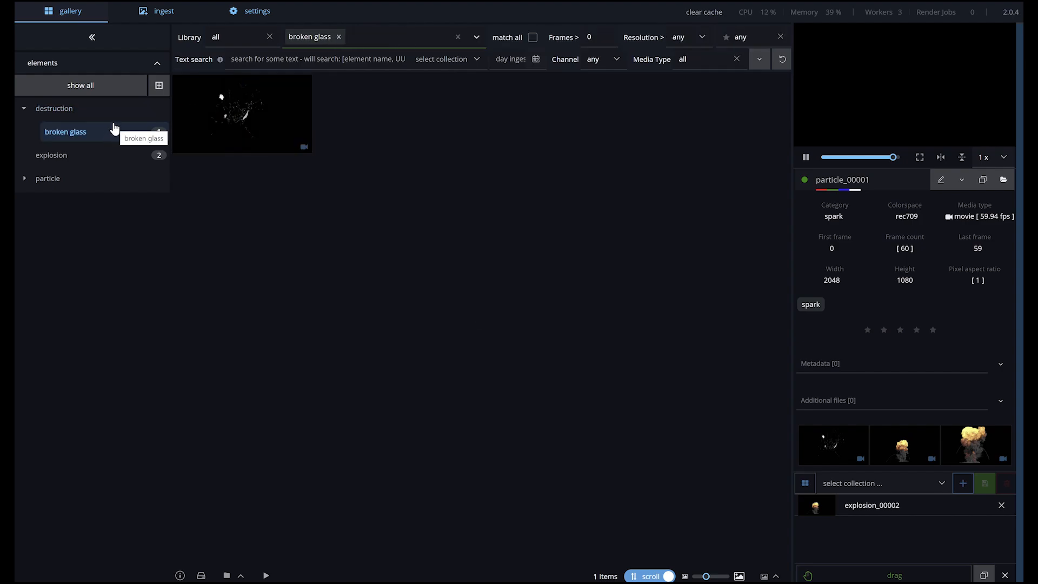
{"action": "left_click", "coordinate": [114, 132]}
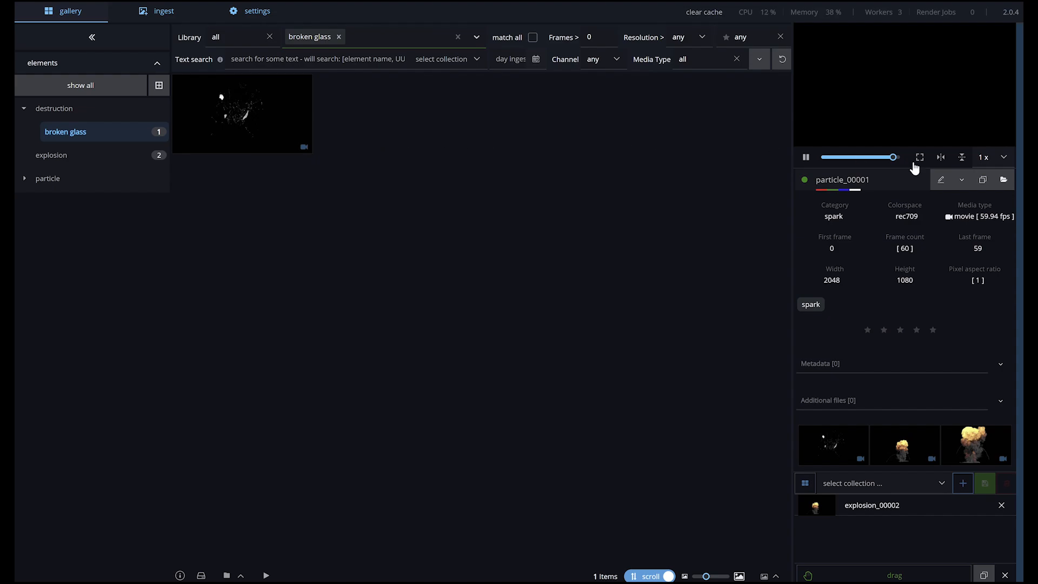
Open particle_00001's file location, inspect its main, thumb and proxy folders, and go up to the particle folder
{"action": "left_click", "coordinate": [1004, 181]}
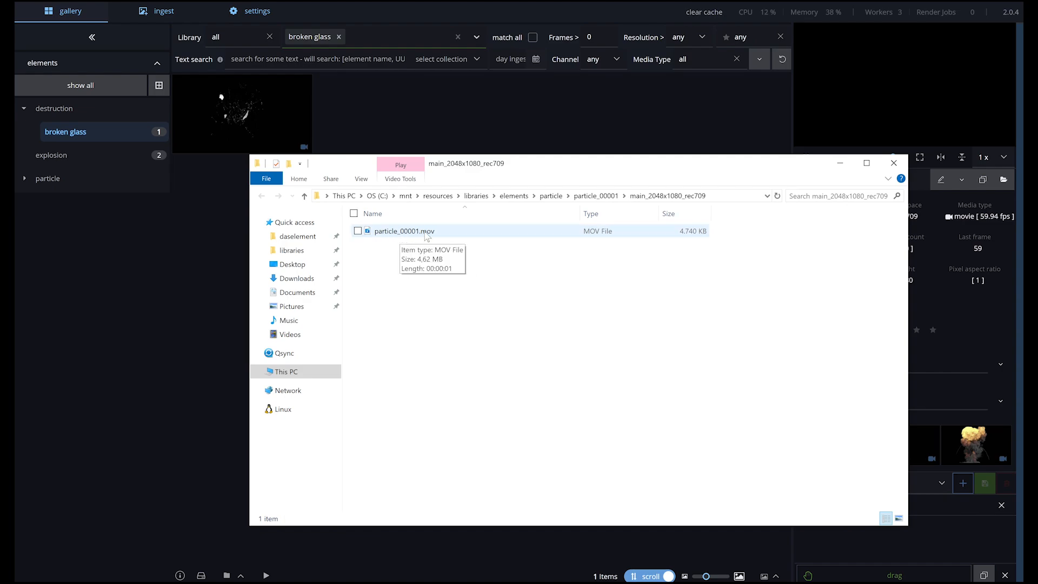
{"action": "left_click", "coordinate": [584, 198]}
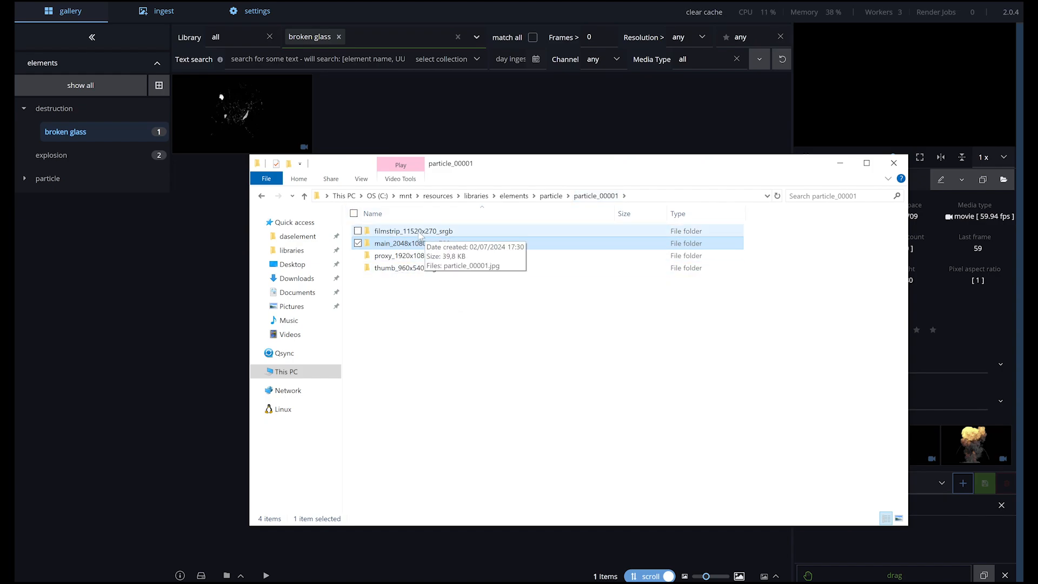
{"action": "left_click", "coordinate": [461, 308]}
{"action": "double_click", "coordinate": [389, 268]}
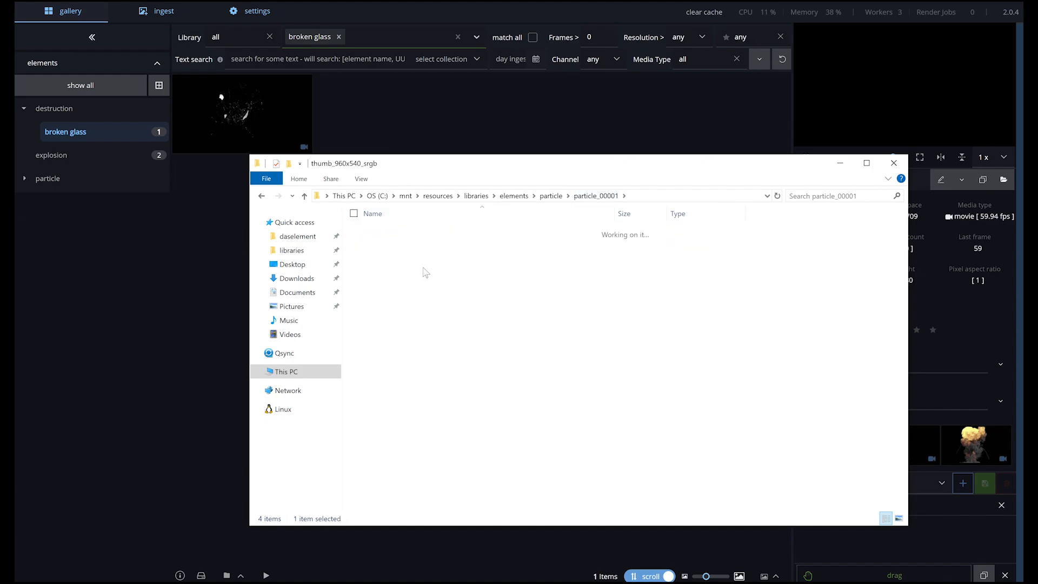
{"action": "key", "text": "alt+Left"}
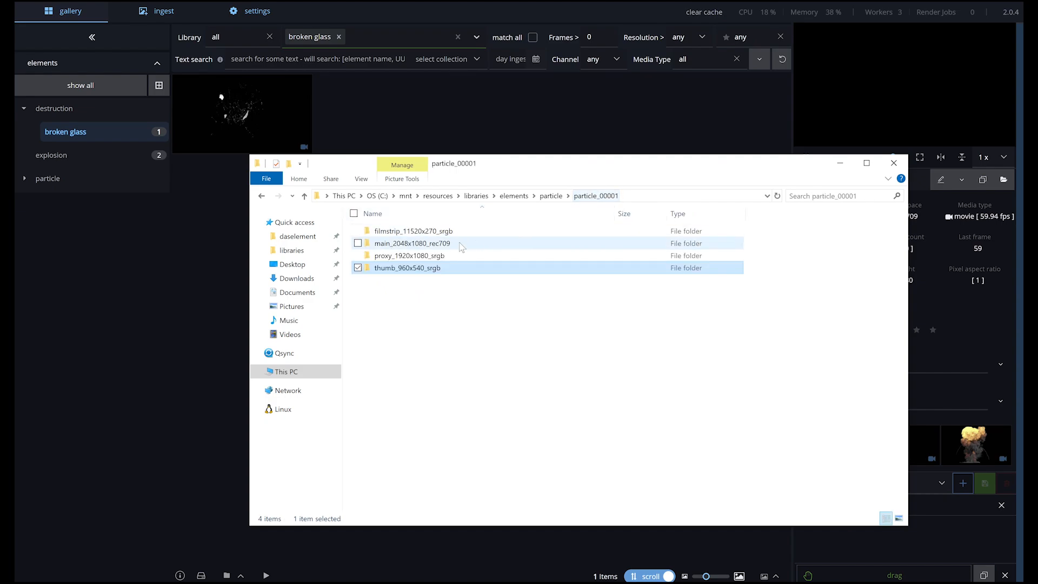
{"action": "double_click", "coordinate": [429, 258]}
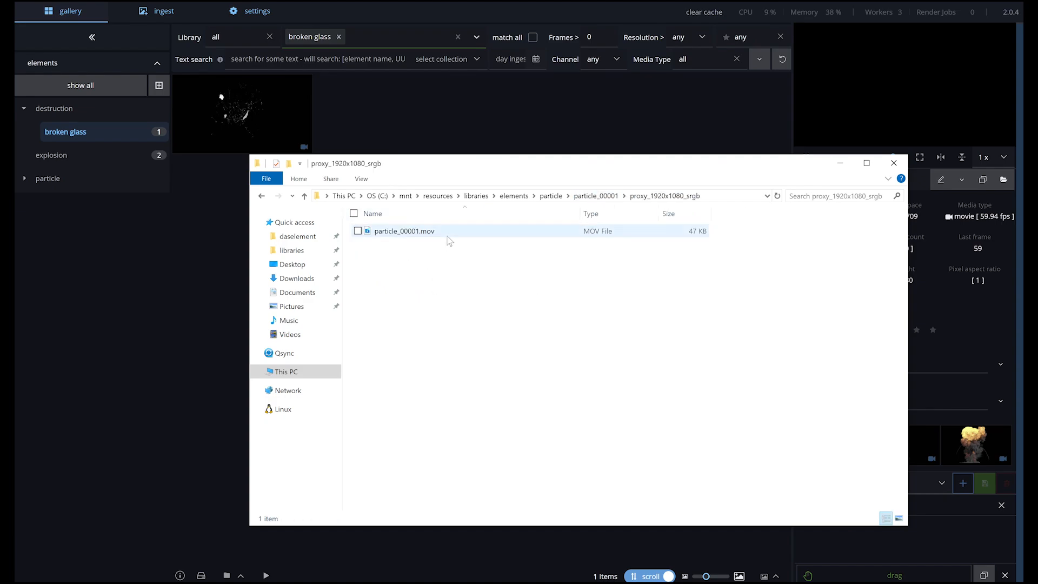
{"action": "left_click", "coordinate": [594, 198]}
{"action": "left_click", "coordinate": [550, 196]}
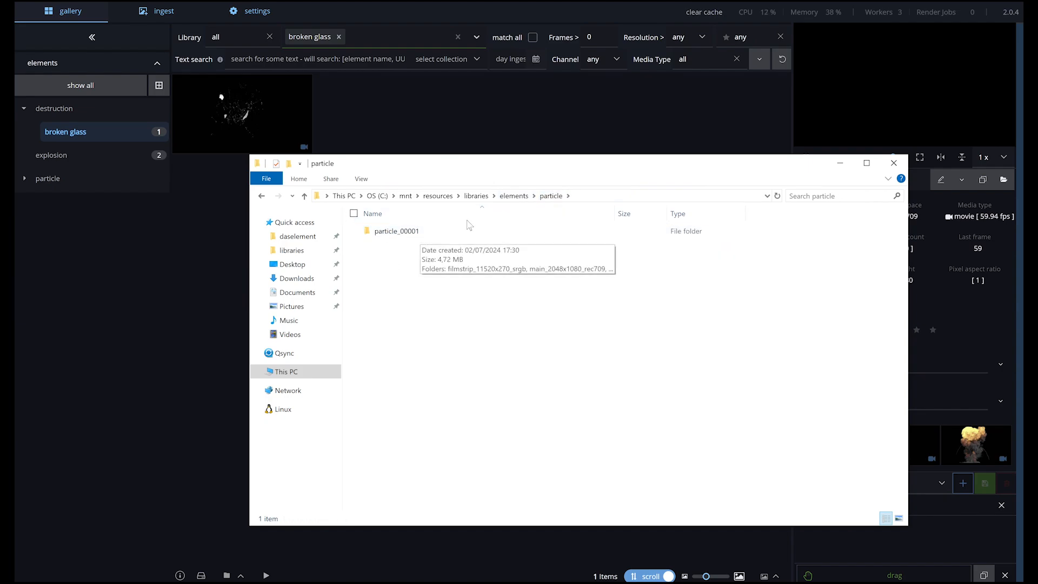
Go up to the elements library folder and open its explosion subfolder
{"action": "left_click", "coordinate": [514, 196]}
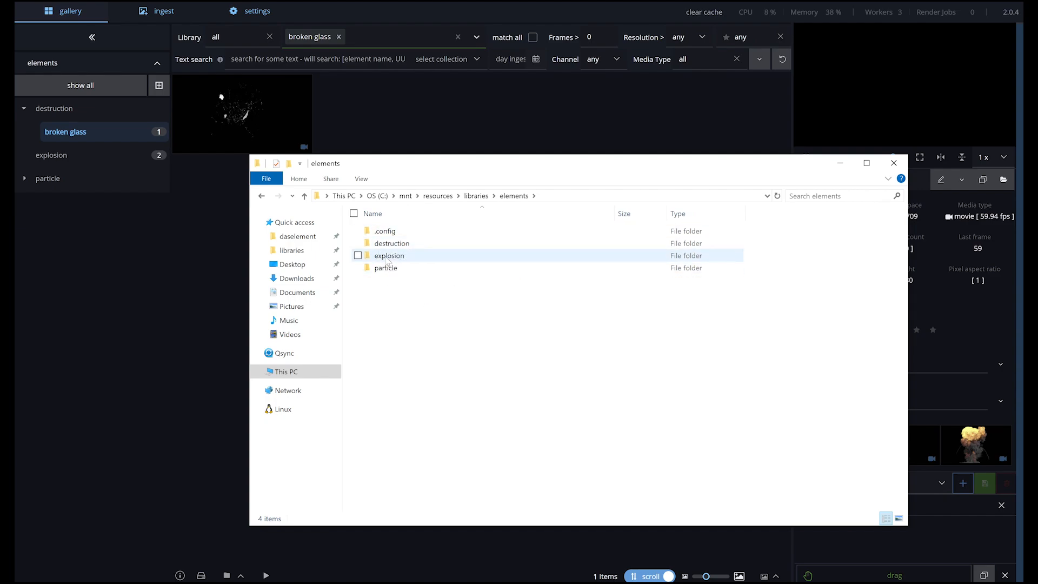
{"action": "left_click", "coordinate": [422, 261]}
{"action": "double_click", "coordinate": [423, 261]}
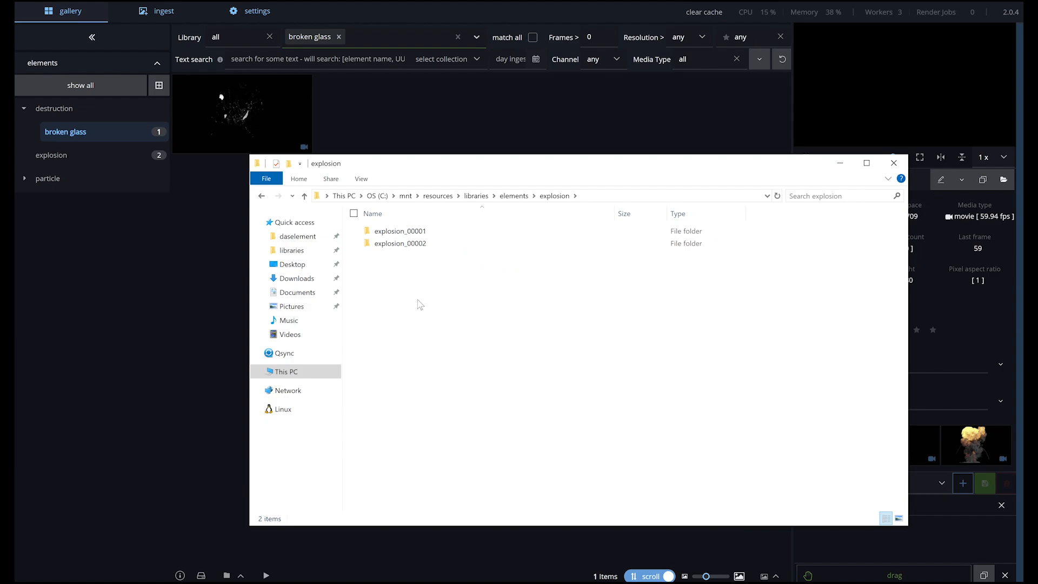
Show only the explosion elements in the gallery and inspect the contents of the explosion_00002 folder on disk
{"action": "left_click", "coordinate": [137, 270]}
{"action": "left_click", "coordinate": [96, 159]}
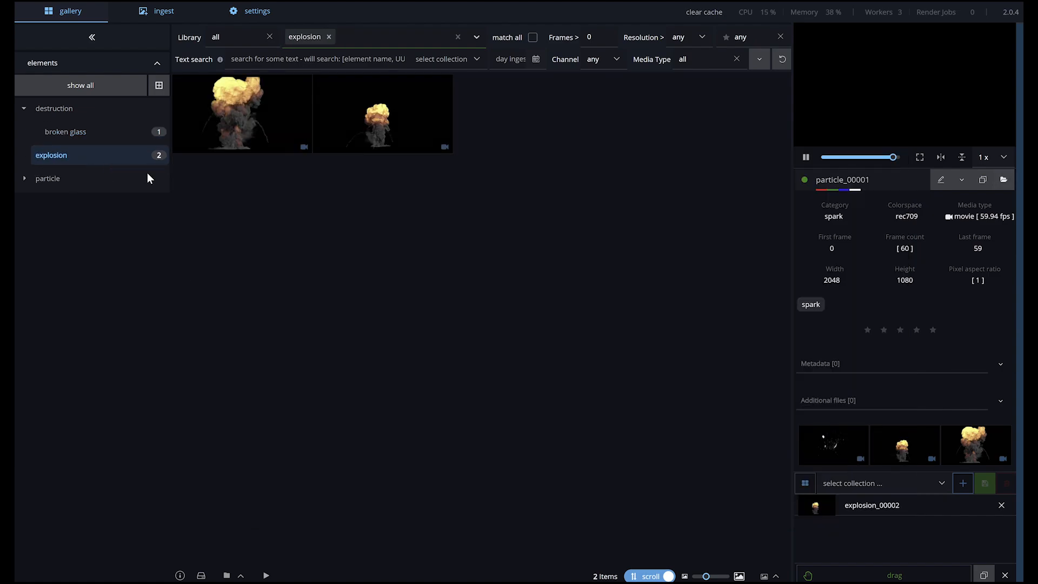
{"action": "left_click", "coordinate": [246, 139]}
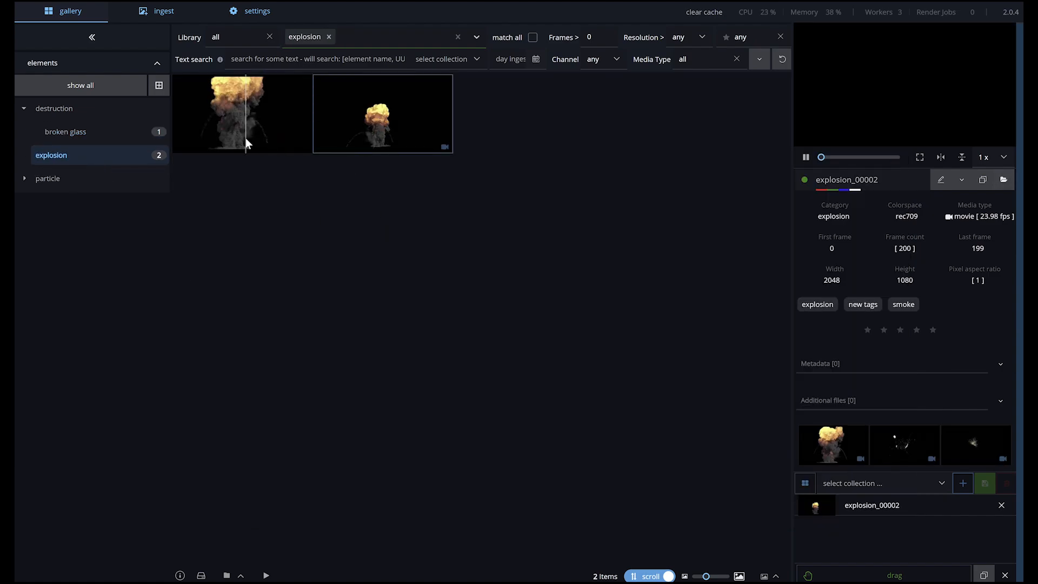
{"action": "double_click", "coordinate": [264, 144]}
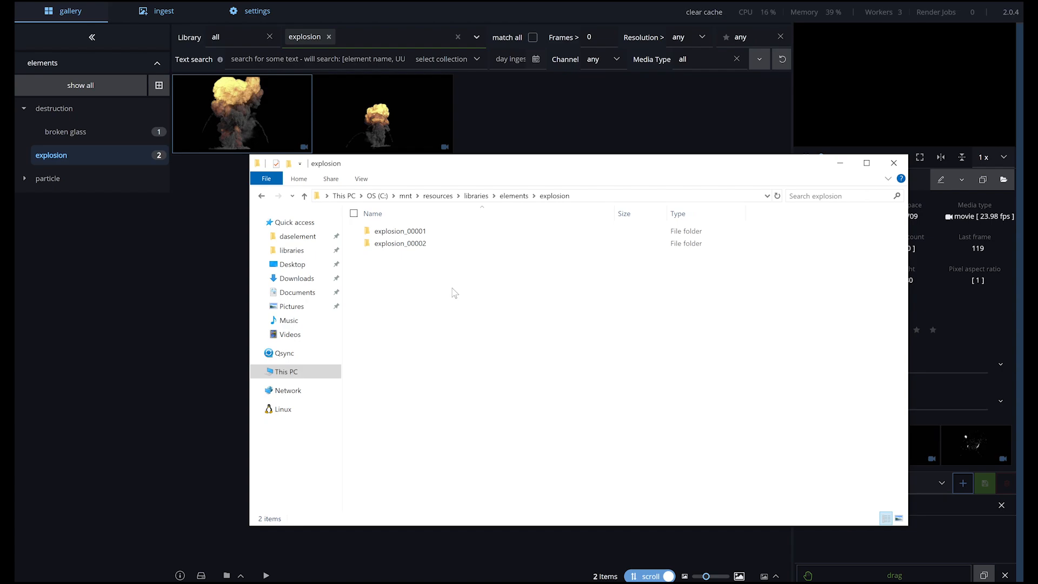
{"action": "double_click", "coordinate": [400, 244]}
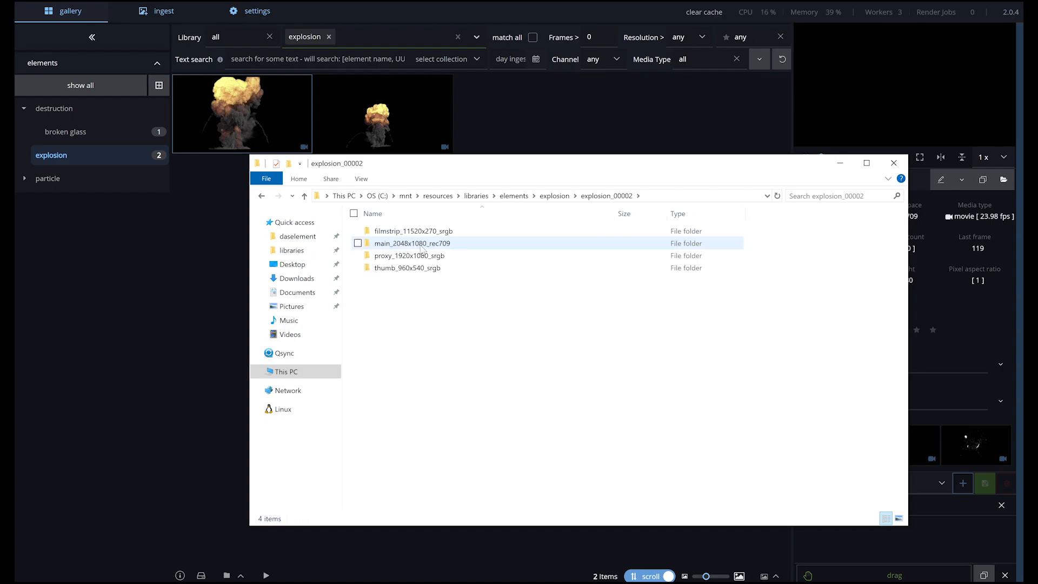
{"action": "left_click", "coordinate": [238, 240]}
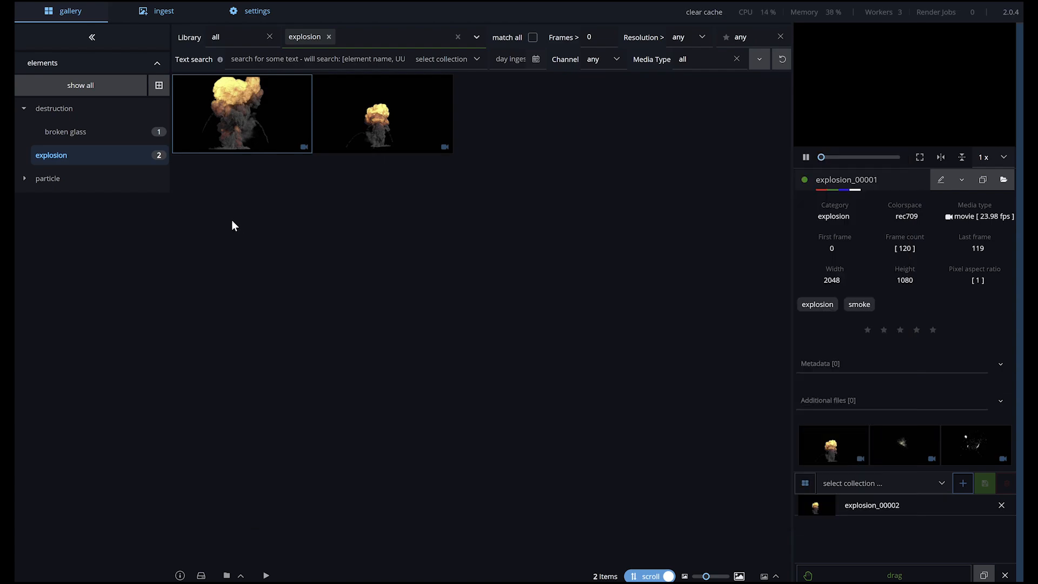
Show the path configuration in the global settings and widen the Path Patterns table
{"action": "left_click", "coordinate": [260, 39]}
{"action": "left_click", "coordinate": [260, 39]}
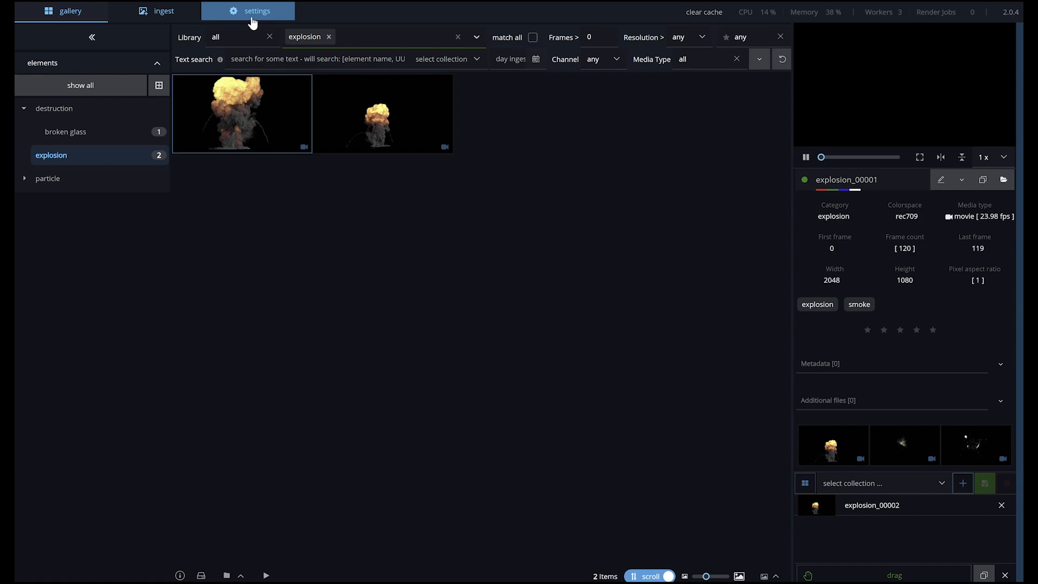
{"action": "left_click", "coordinate": [252, 22]}
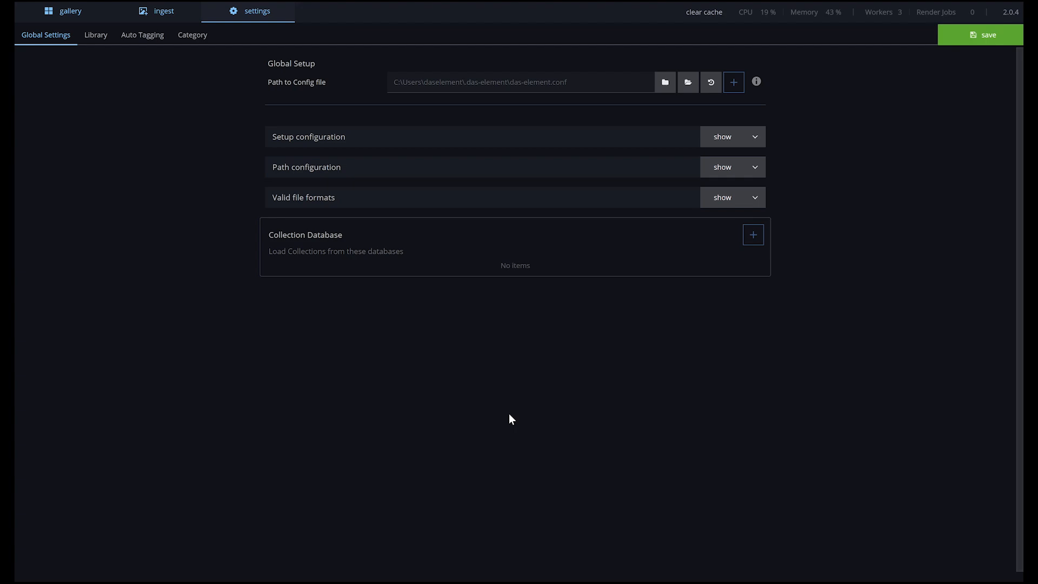
{"action": "left_click", "coordinate": [615, 168]}
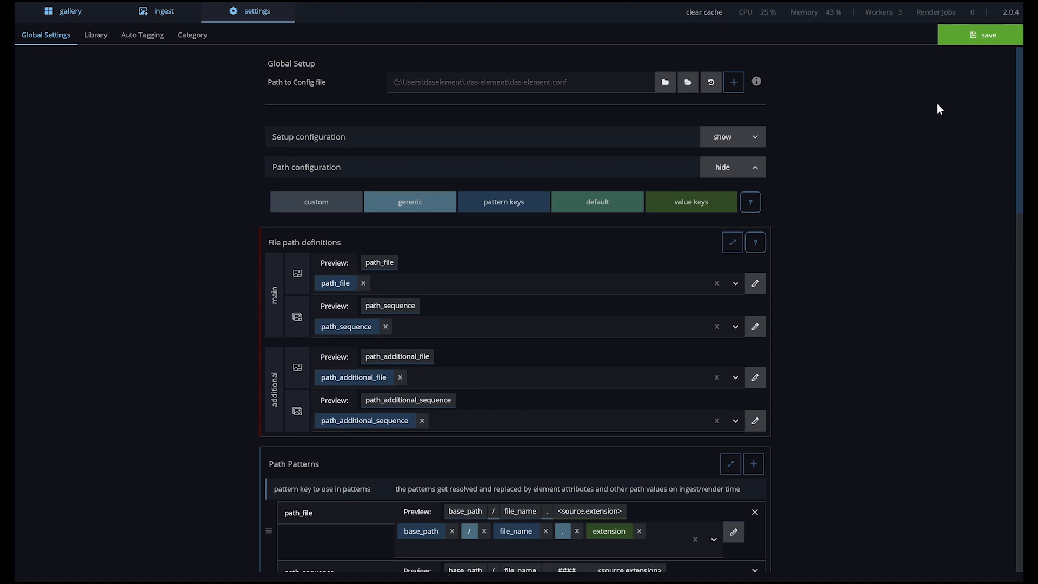
{"action": "left_click_drag", "start_coordinate": [1021, 104], "coordinate": [1020, 140]}
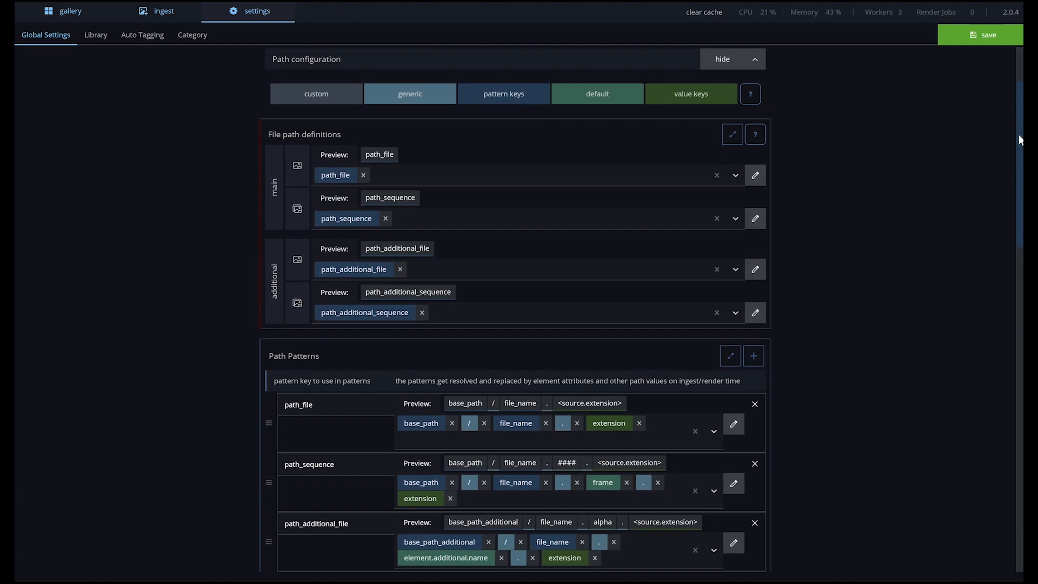
{"action": "left_click", "coordinate": [730, 356]}
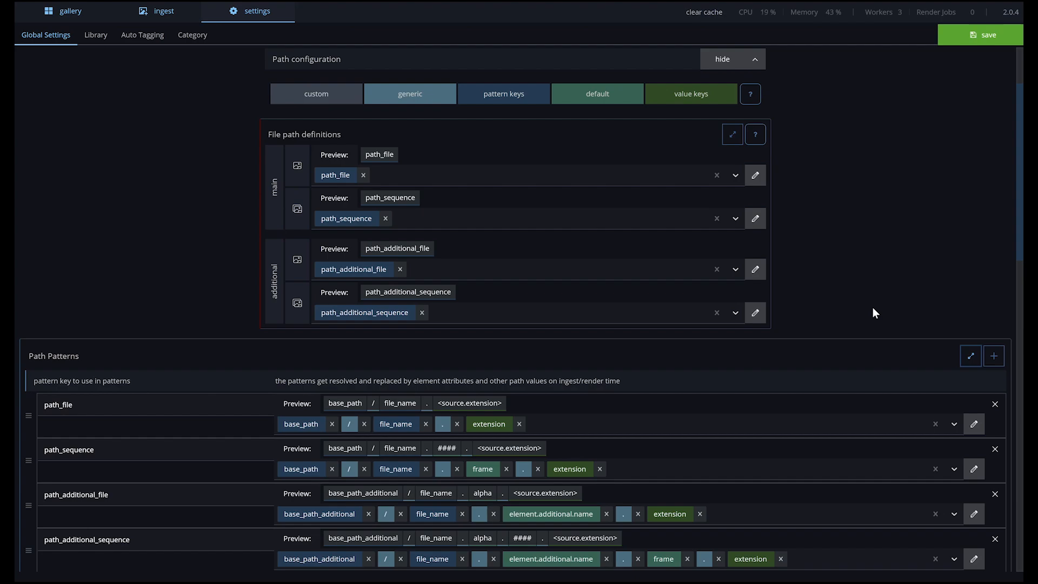
Examine the path patterns, the predefined element attributes, and the resolution_type, colorspace and extension path values
{"action": "left_click_drag", "start_coordinate": [1019, 188], "coordinate": [1020, 284]}
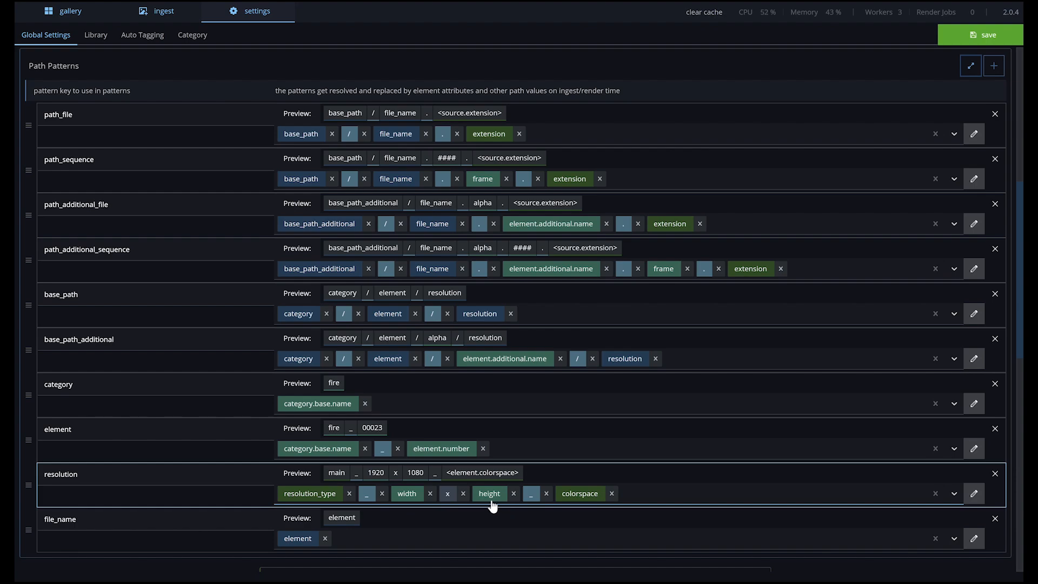
{"action": "scroll", "coordinate": [465, 467], "scroll_direction": "down", "scroll_amount": 8}
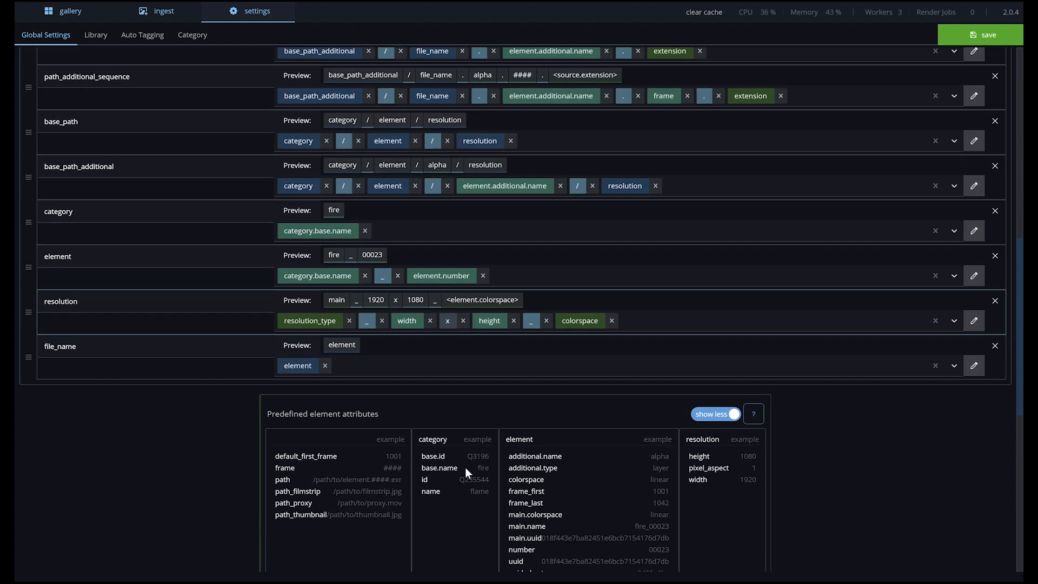
{"action": "scroll", "coordinate": [468, 469], "scroll_direction": "down", "scroll_amount": 4}
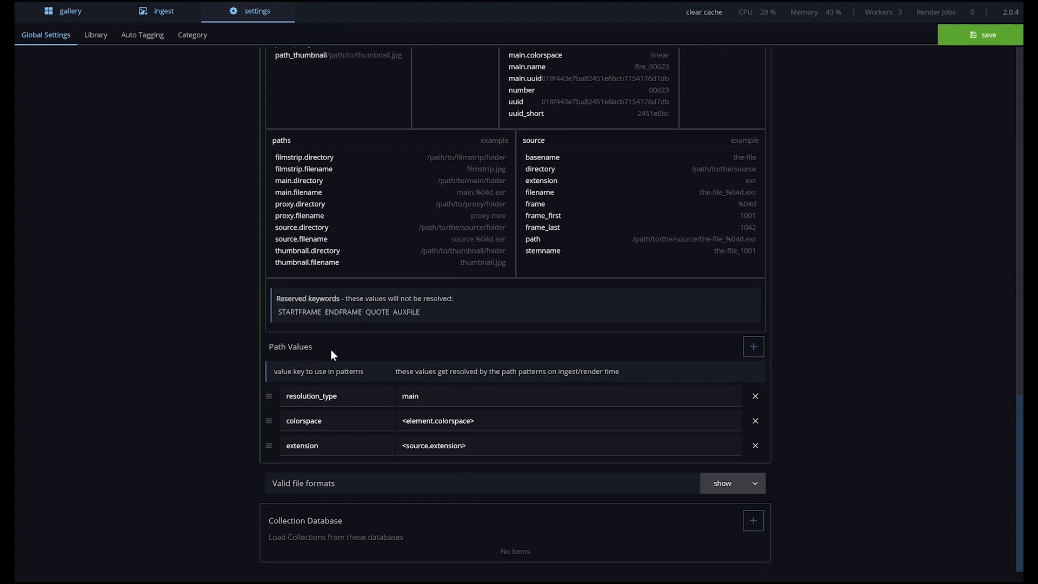
{"action": "left_click", "coordinate": [348, 397]}
{"action": "left_click_drag", "start_coordinate": [346, 396], "coordinate": [277, 398]}
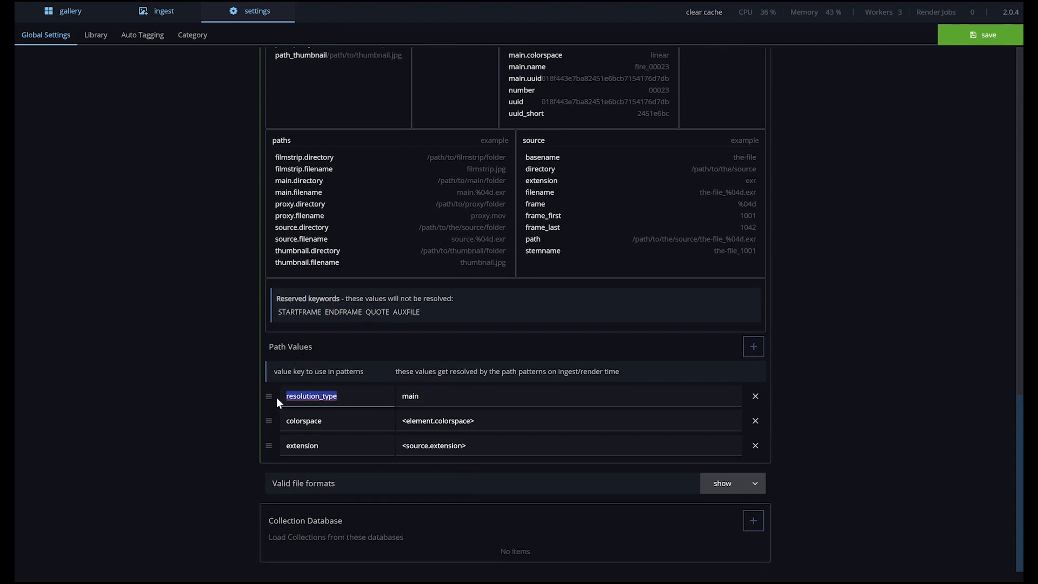
{"action": "left_click", "coordinate": [348, 400]}
{"action": "left_click", "coordinate": [366, 344]}
{"action": "left_click", "coordinate": [348, 424]}
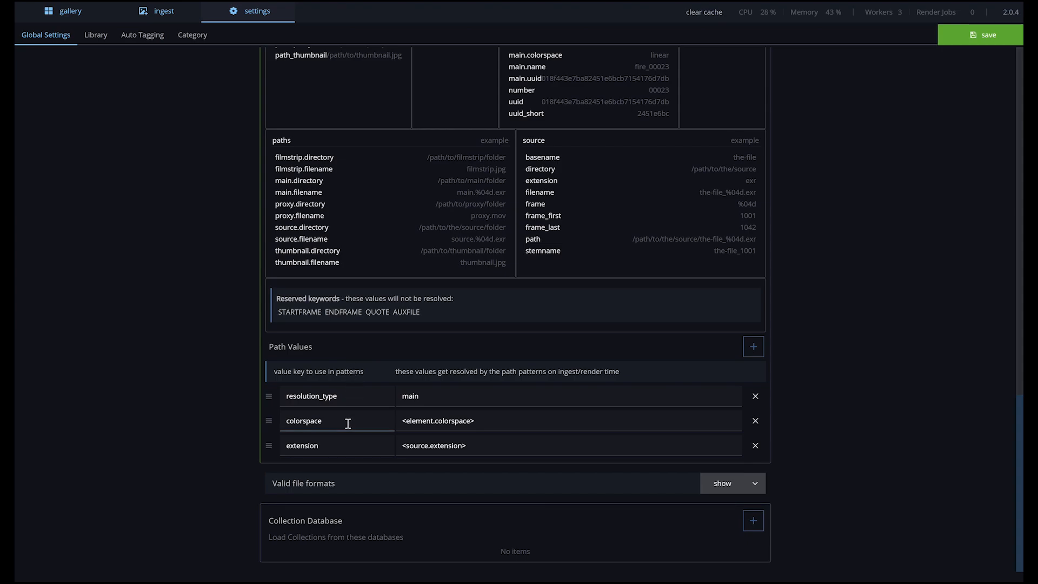
{"action": "left_click", "coordinate": [349, 447]}
Review the path patterns again and examine the thumbnail transcoding template in the elements library settings, including its path values
{"action": "scroll", "coordinate": [449, 400], "scroll_direction": "up", "scroll_amount": 3}
{"action": "scroll", "coordinate": [456, 393], "scroll_direction": "up", "scroll_amount": 5}
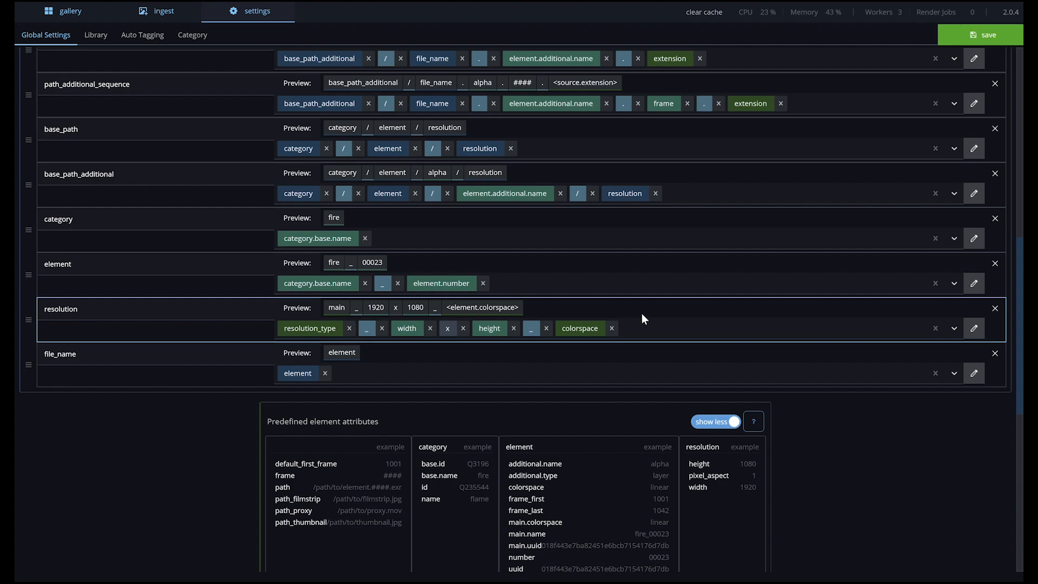
{"action": "scroll", "coordinate": [642, 313], "scroll_direction": "up", "scroll_amount": 3}
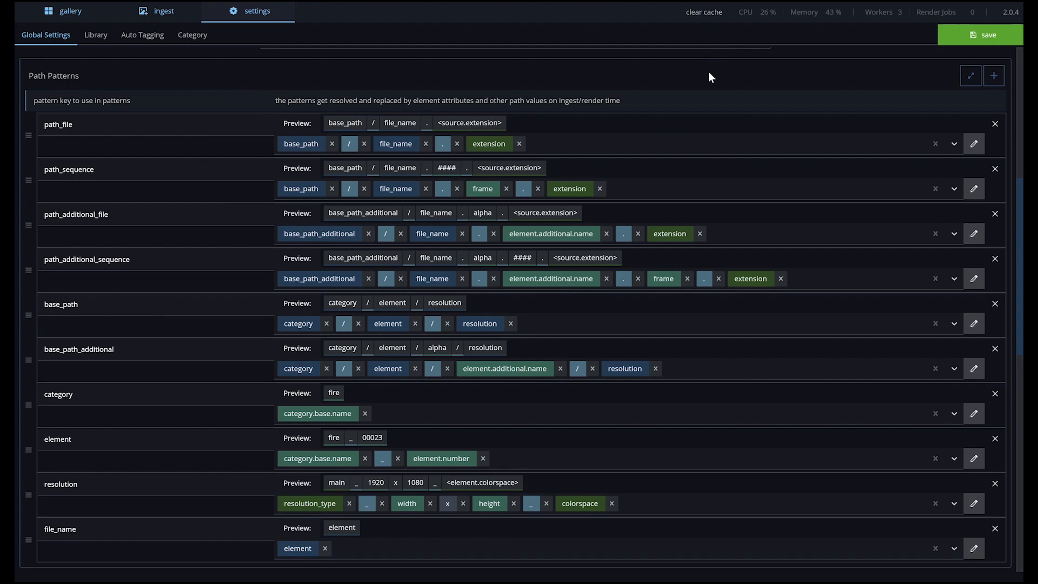
{"action": "scroll", "coordinate": [780, 115], "scroll_direction": "up", "scroll_amount": 7}
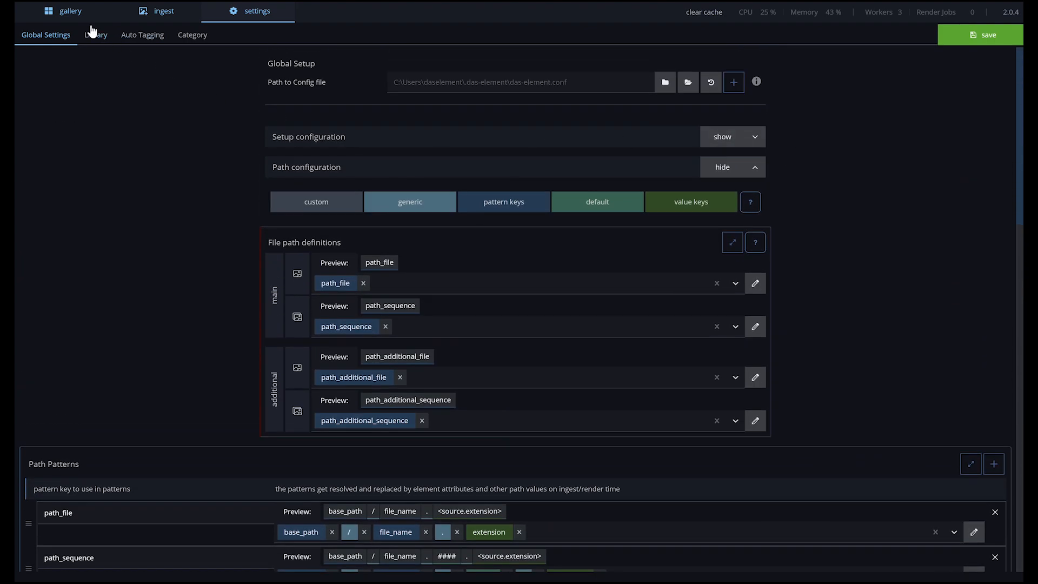
{"action": "left_click", "coordinate": [96, 39]}
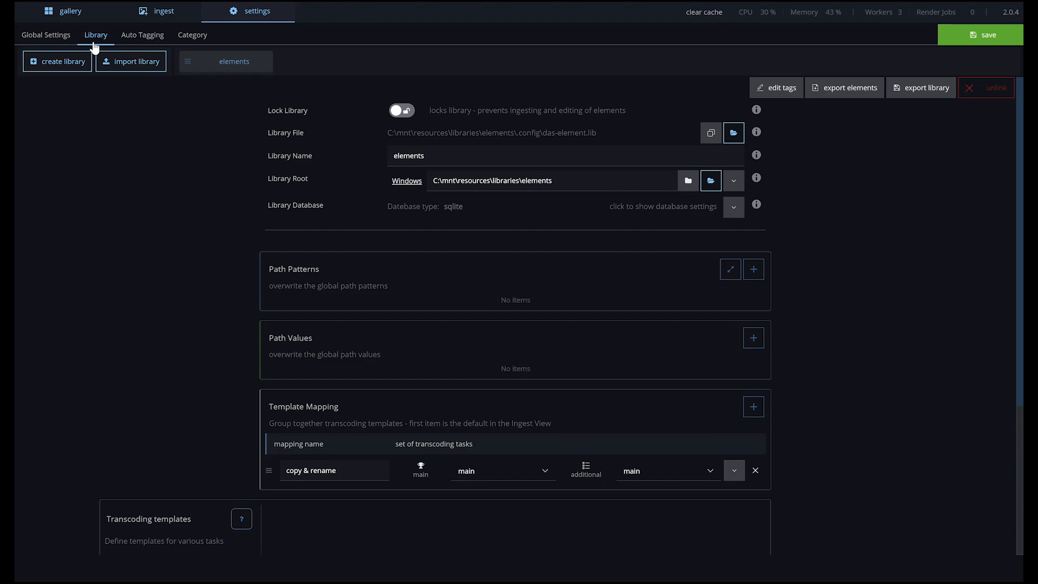
{"action": "scroll", "coordinate": [1022, 309], "scroll_direction": "down", "scroll_amount": 4}
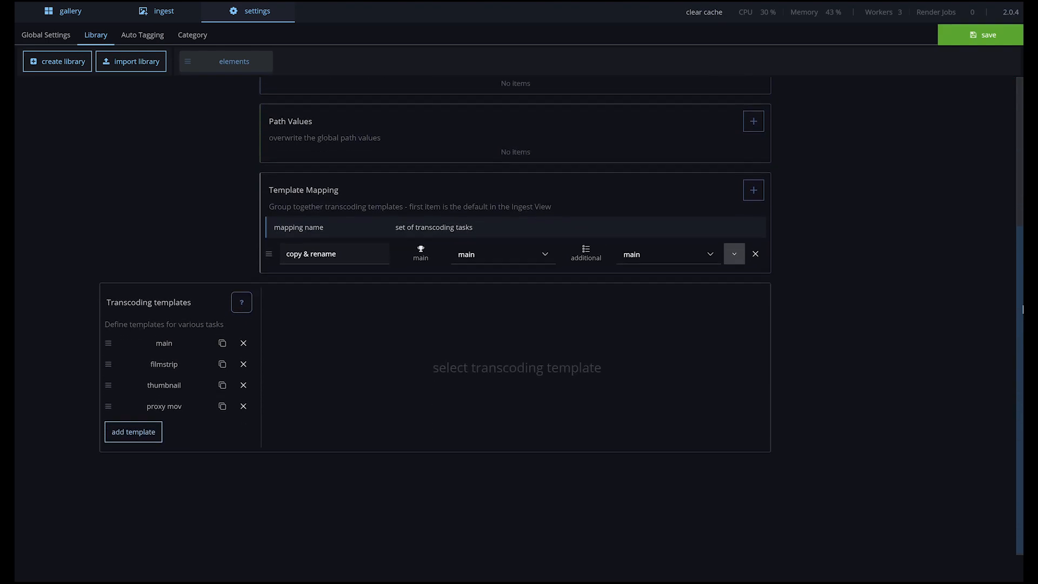
{"action": "left_click", "coordinate": [197, 386]}
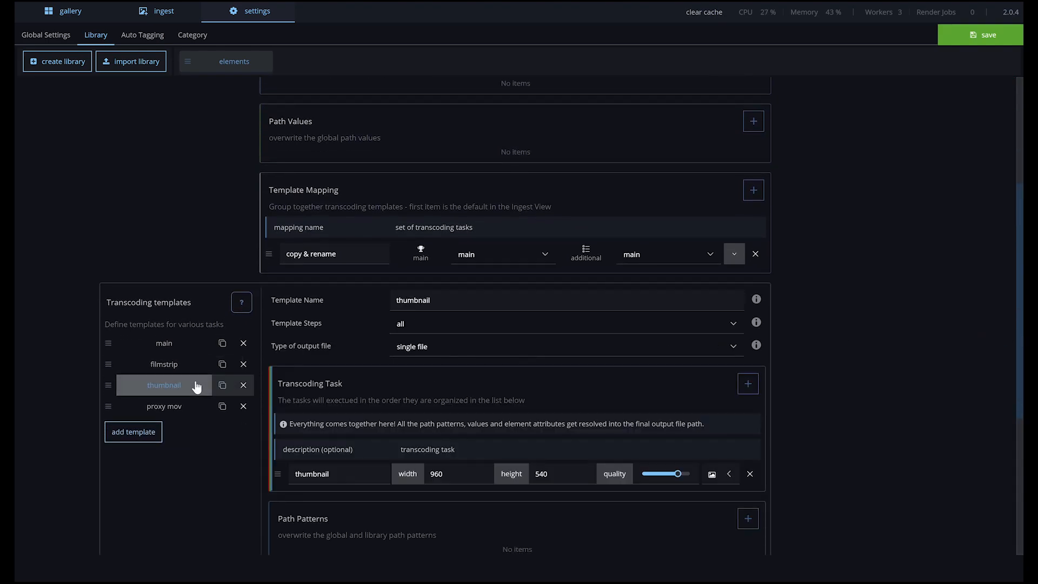
{"action": "scroll", "coordinate": [1020, 317], "scroll_direction": "down", "scroll_amount": 4}
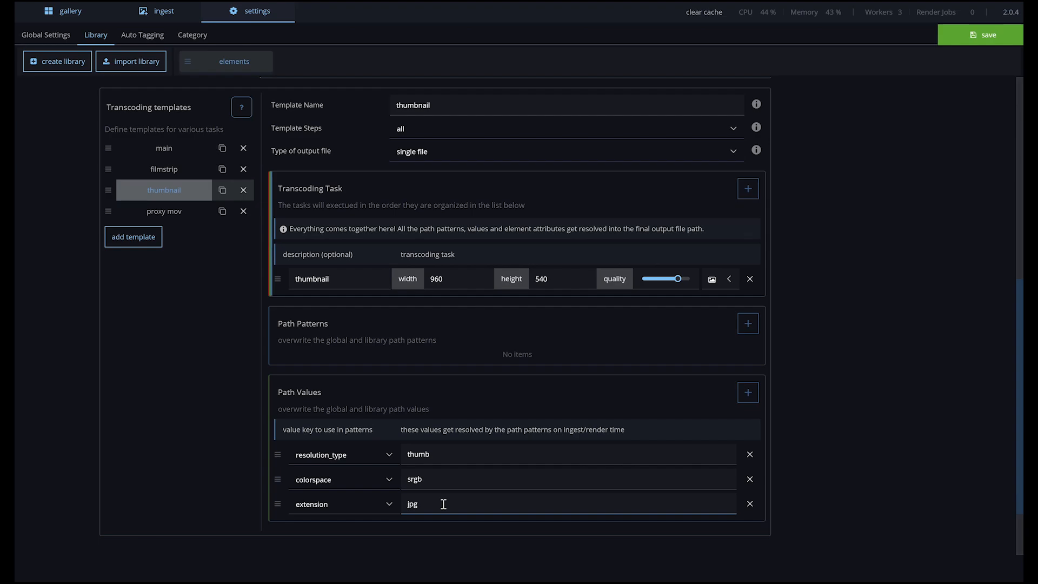
Check the proxy mov transcoding template and show all template assignments of the copy & rename mapping
{"action": "left_click", "coordinate": [197, 213]}
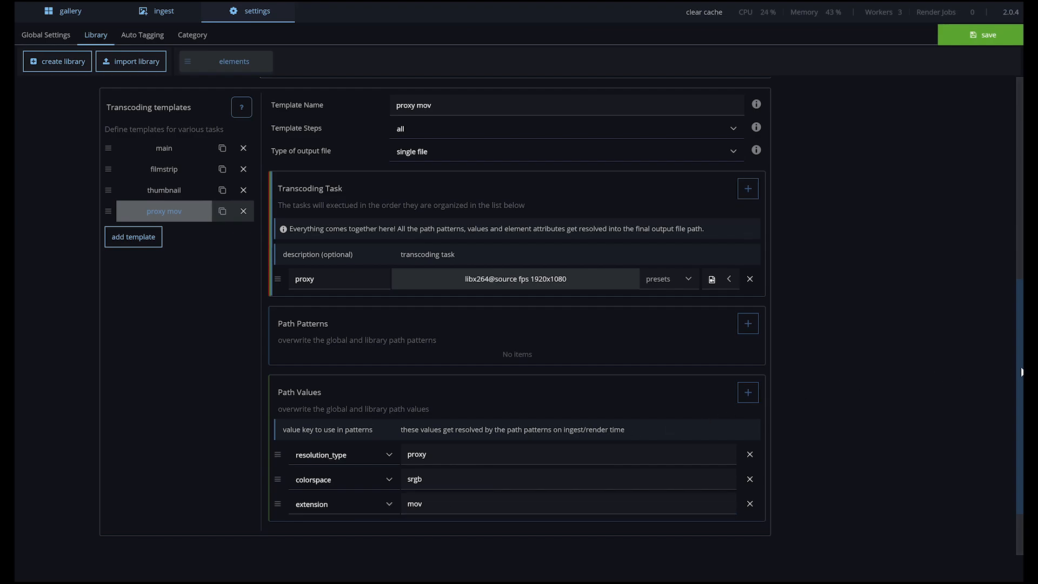
{"action": "left_click_drag", "start_coordinate": [1022, 372], "coordinate": [1022, 319]}
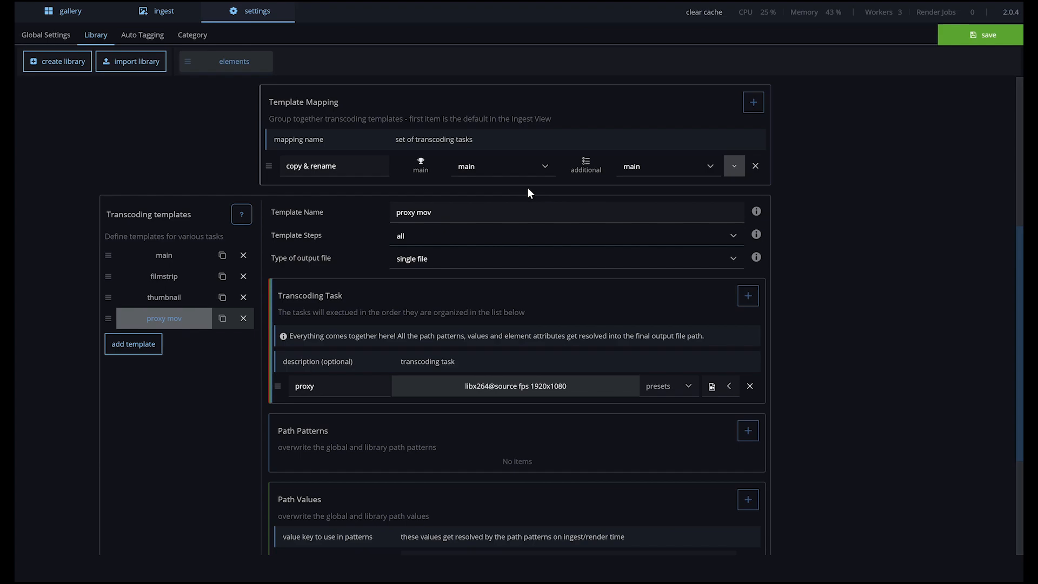
{"action": "left_click", "coordinate": [735, 171]}
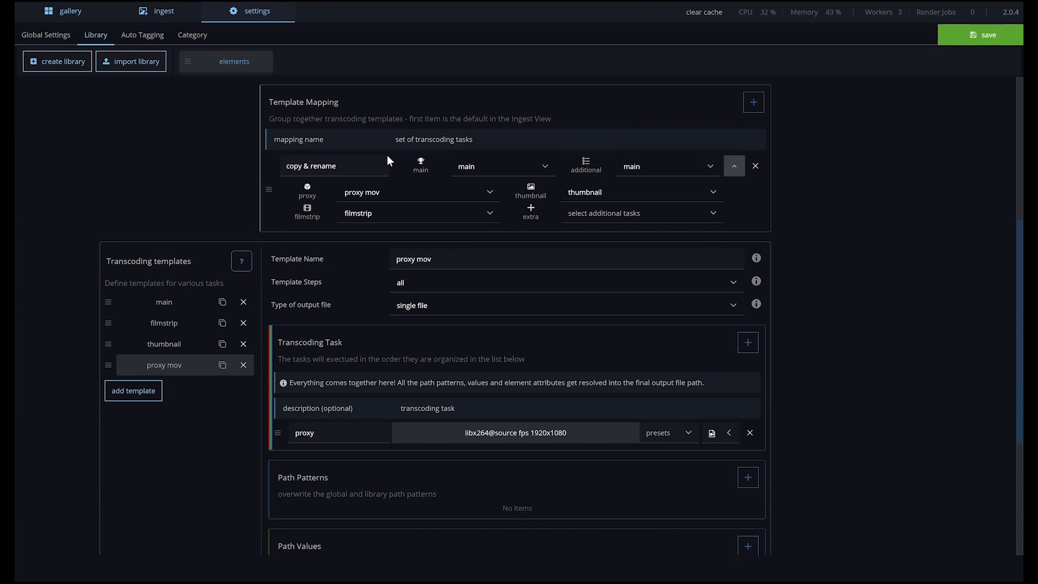
{"action": "left_click_drag", "start_coordinate": [387, 162], "coordinate": [251, 167]}
{"action": "left_click", "coordinate": [362, 166]}
Add a new transcoding template to the elements library and name it "custom script"
{"action": "left_click", "coordinate": [134, 404]}
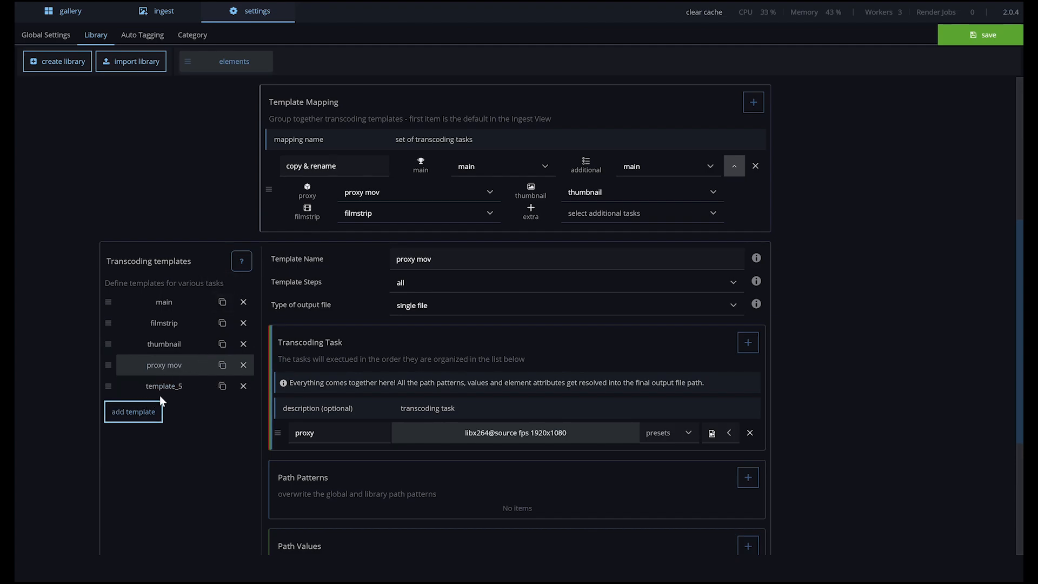
{"action": "left_click", "coordinate": [194, 396]}
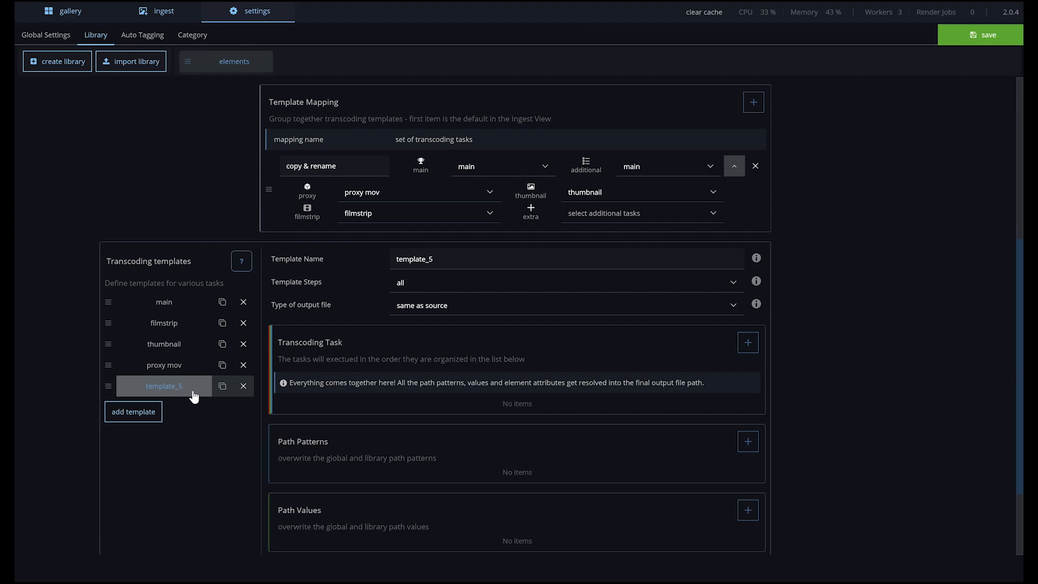
{"action": "left_click_drag", "start_coordinate": [1020, 287], "coordinate": [1020, 331]}
{"action": "left_click_drag", "start_coordinate": [456, 181], "coordinate": [384, 178]}
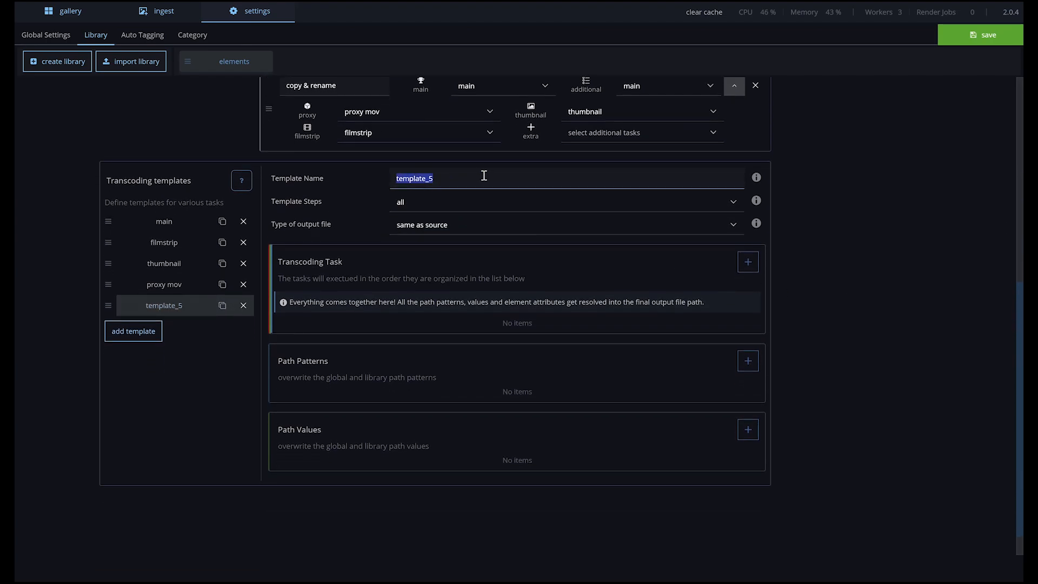
{"action": "type", "text": "custom script"}
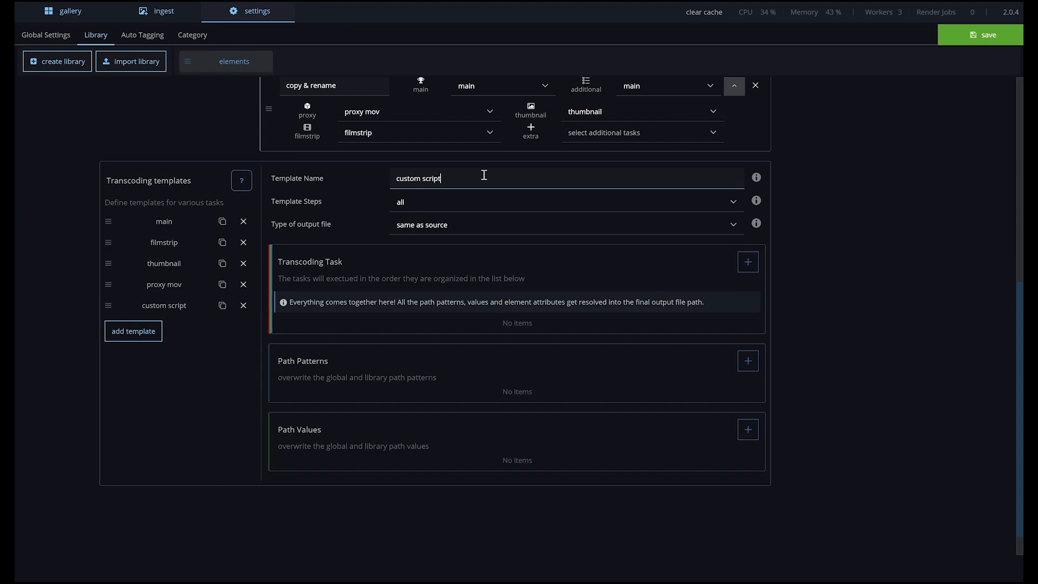
Add a Custom Command transcoding task to the custom script template with exec "python" and params "my_script.py <path> <path_thumbnail>"
{"action": "left_click", "coordinate": [748, 266]}
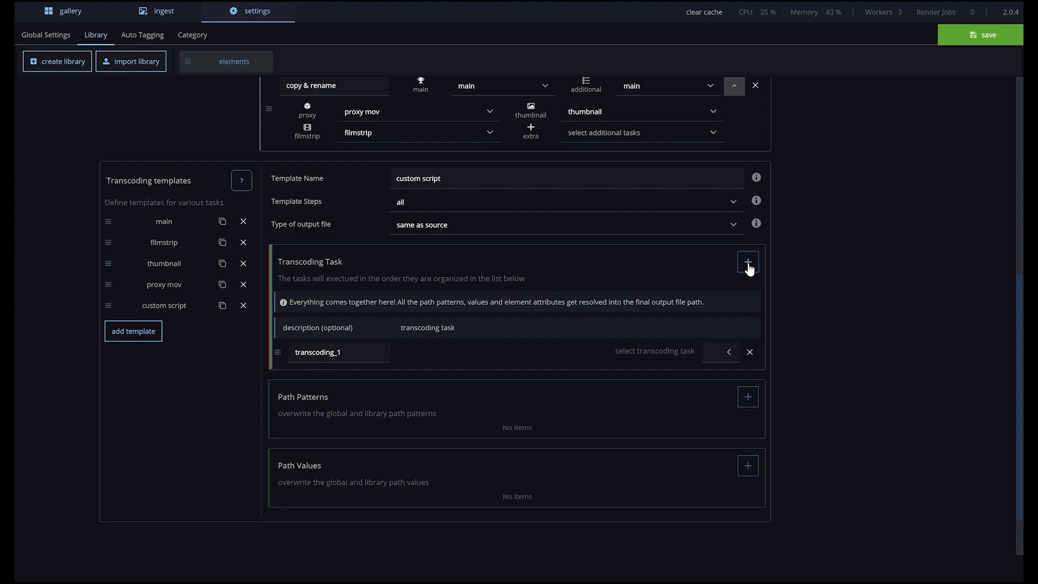
{"action": "left_click", "coordinate": [718, 353]}
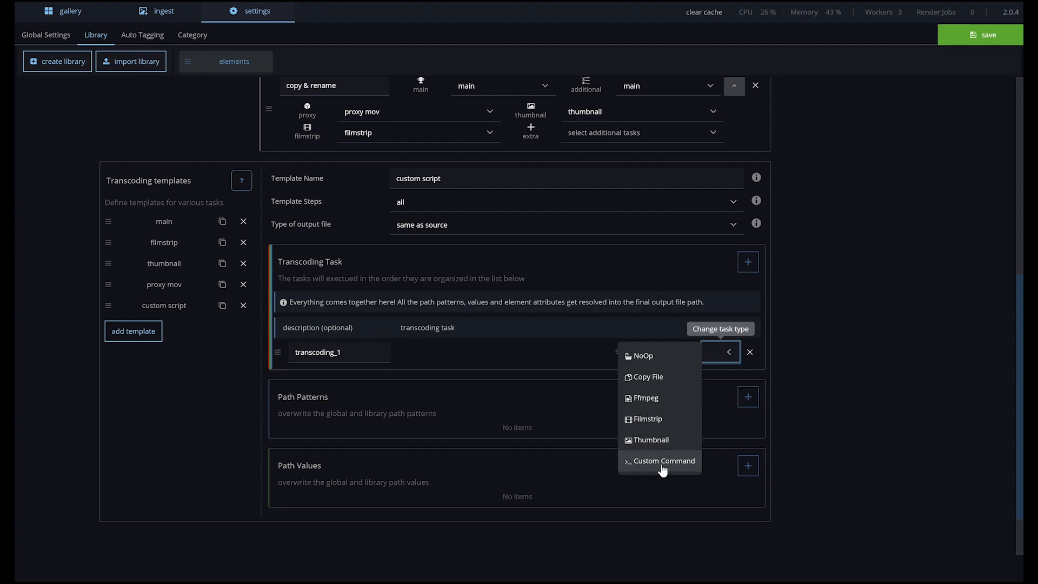
{"action": "left_click", "coordinate": [662, 463]}
{"action": "left_click", "coordinate": [692, 359]}
{"action": "left_click", "coordinate": [556, 373]}
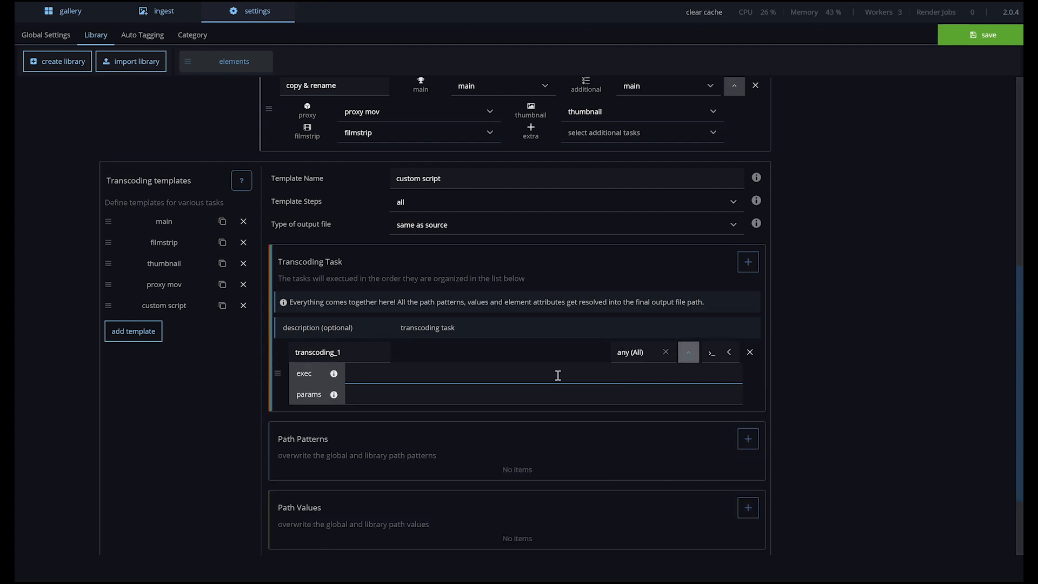
{"action": "type", "text": "python"}
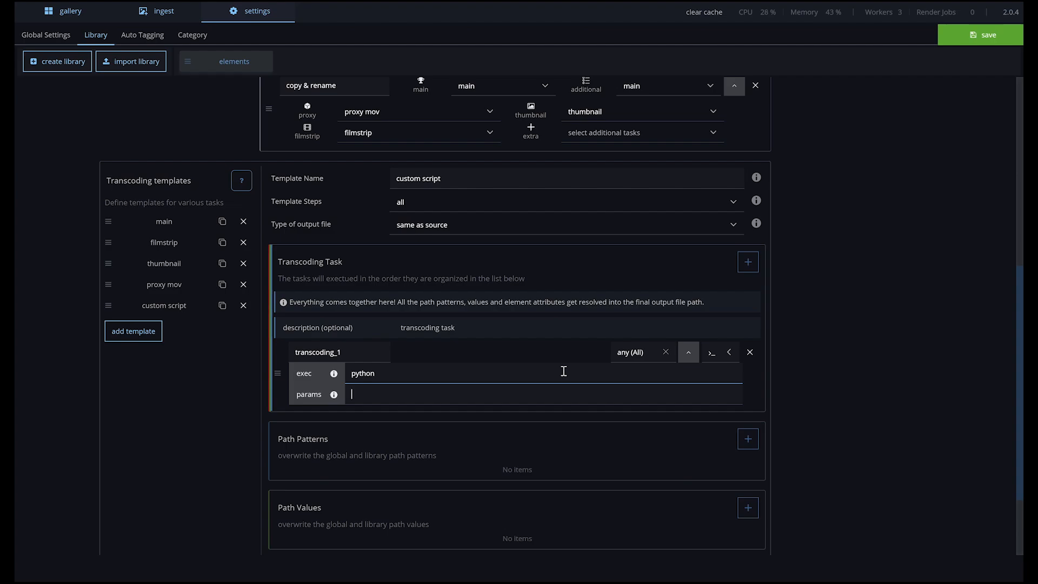
{"action": "type", "text": "my_script.py <path> <path_thumbnail>"}
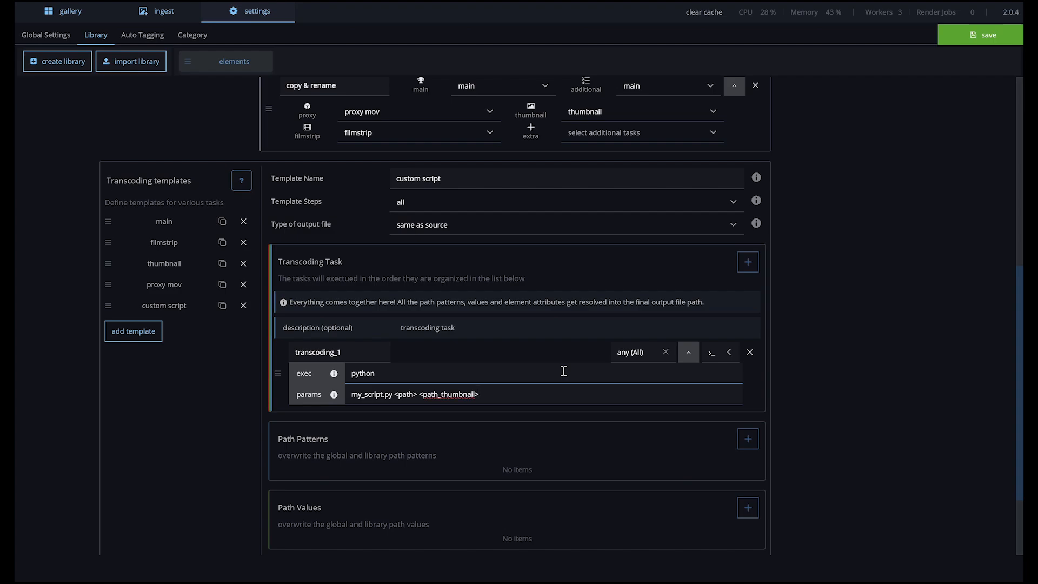
Add a template mapping named "my transcoding scripts" that uses custom script as both its main and additional template
{"action": "scroll", "coordinate": [821, 212], "scroll_direction": "up", "scroll_amount": 3}
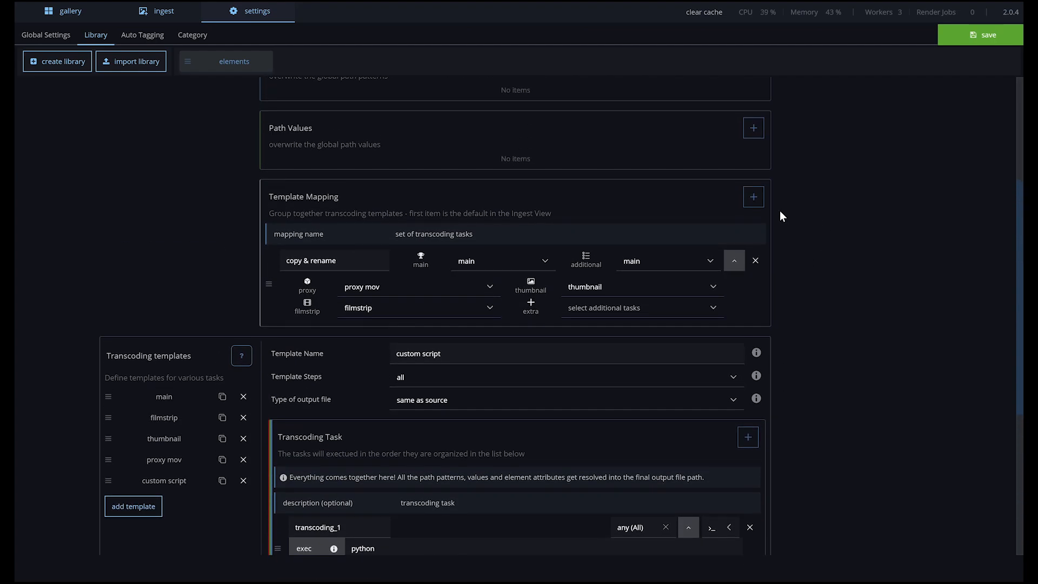
{"action": "left_click", "coordinate": [754, 198]}
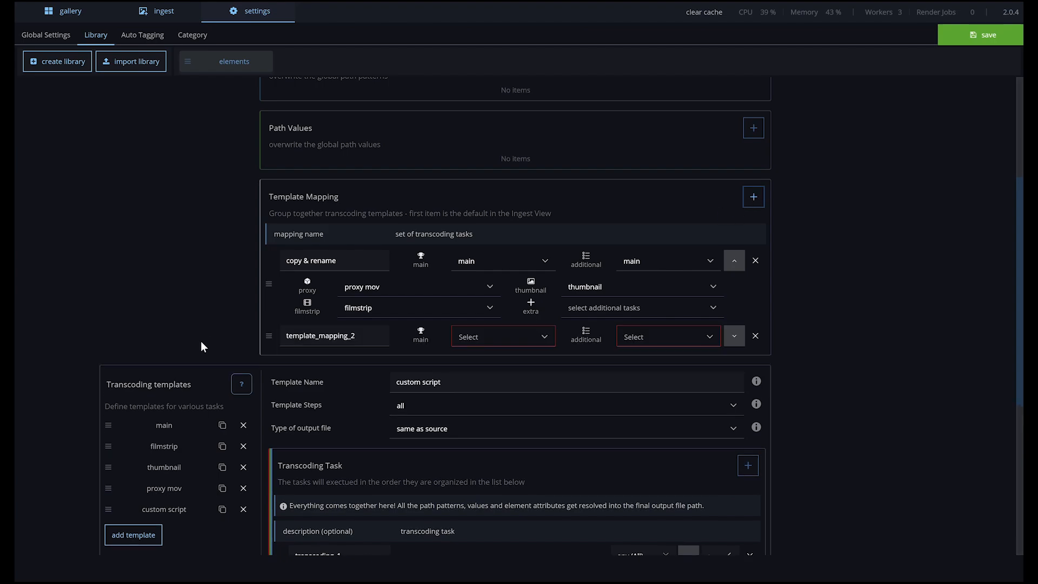
{"action": "double_click", "coordinate": [349, 336]}
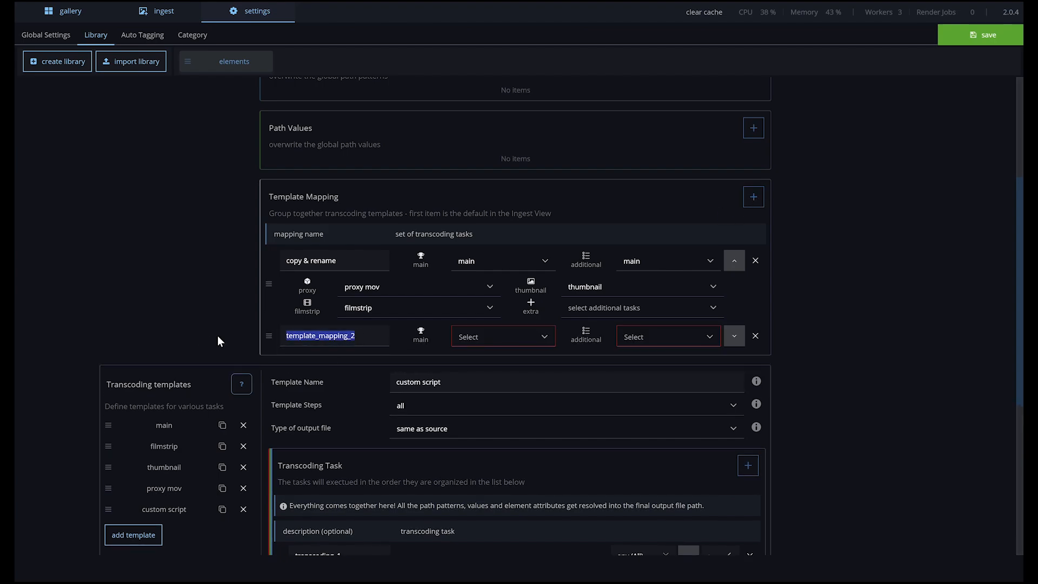
{"action": "type", "text": "my transcoding scripts"}
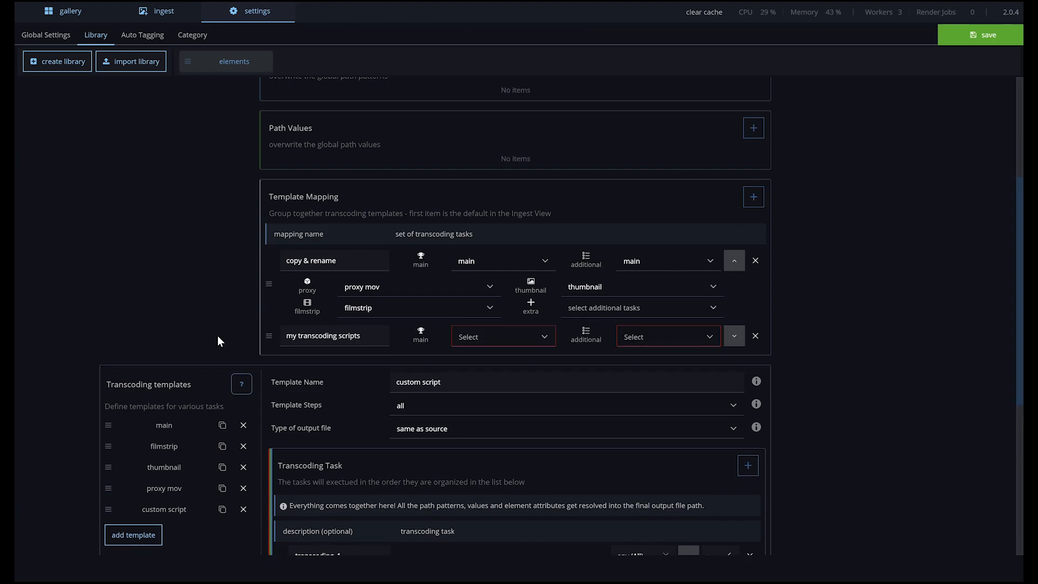
{"action": "left_click", "coordinate": [505, 336]}
{"action": "left_click", "coordinate": [477, 444]}
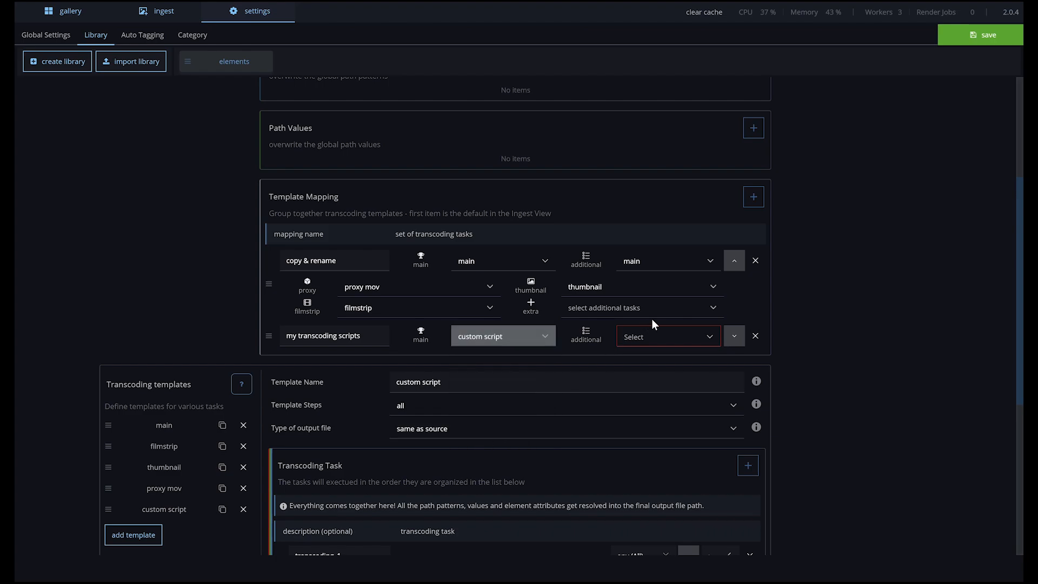
{"action": "left_click", "coordinate": [654, 336]}
{"action": "left_click", "coordinate": [646, 444]}
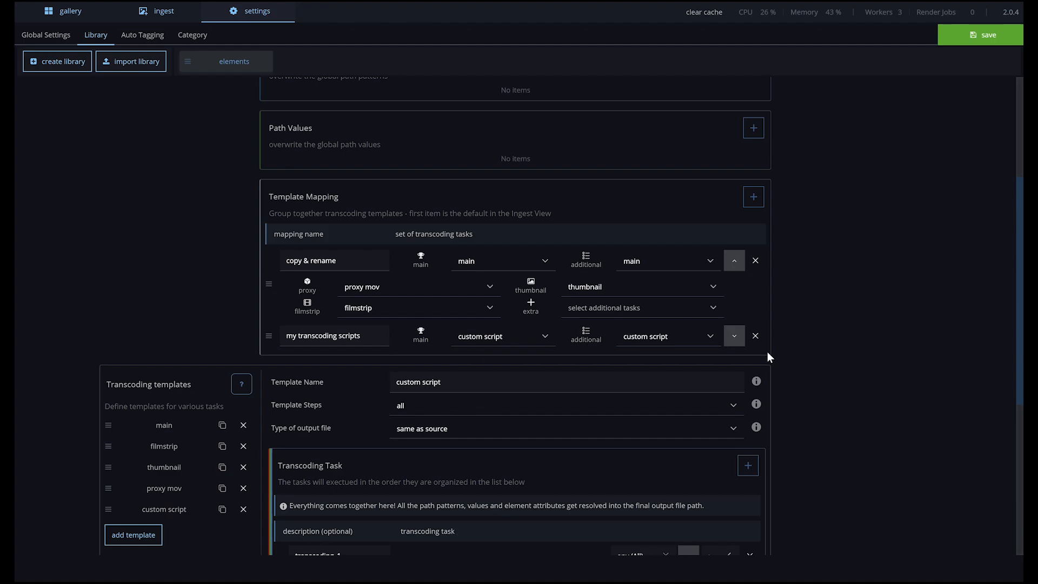
In the "my transcoding scripts" mapping, assign proxy mov as the proxy, filmstrip as the filmstrip and thumbnail as the thumbnail template
{"action": "left_click", "coordinate": [734, 336]}
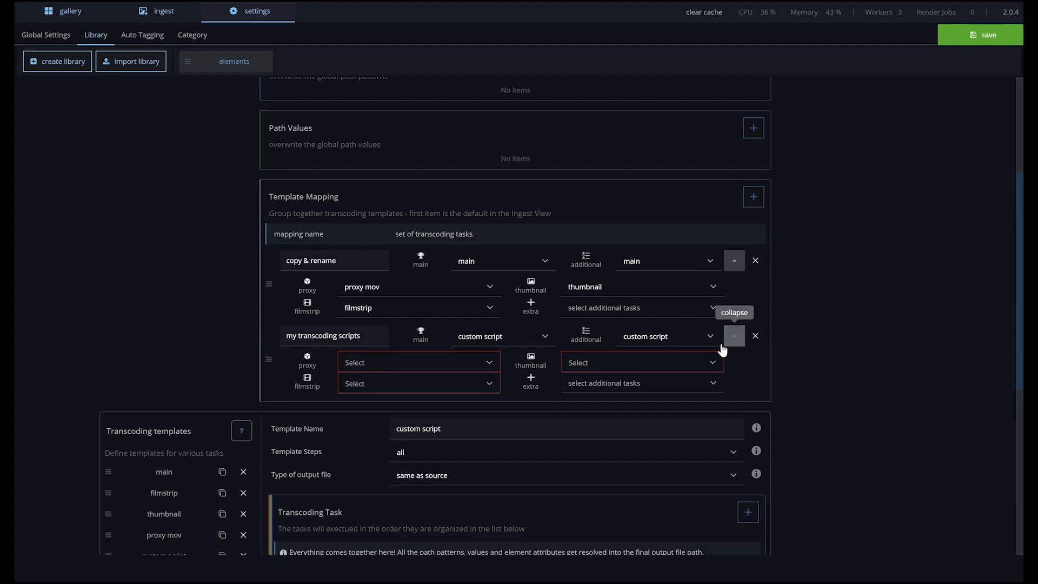
{"action": "left_click", "coordinate": [403, 363]}
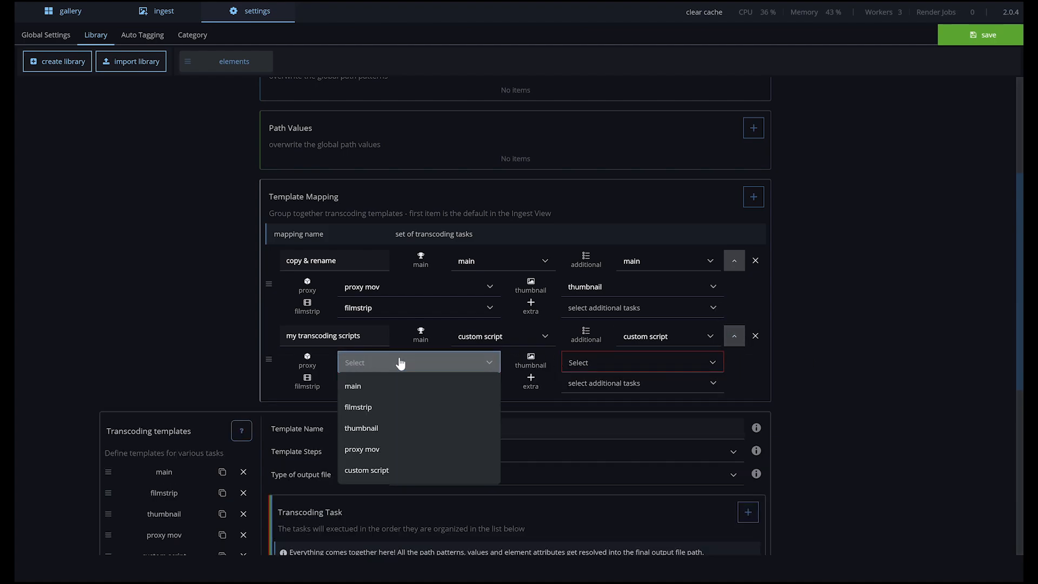
{"action": "left_click", "coordinate": [362, 450]}
{"action": "left_click", "coordinate": [389, 383]}
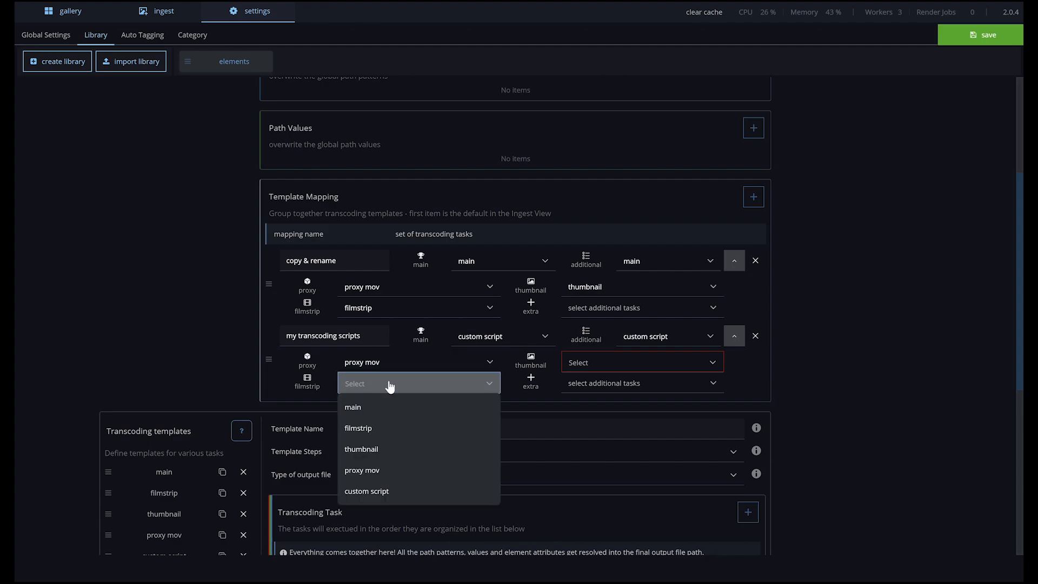
{"action": "left_click", "coordinate": [387, 431]}
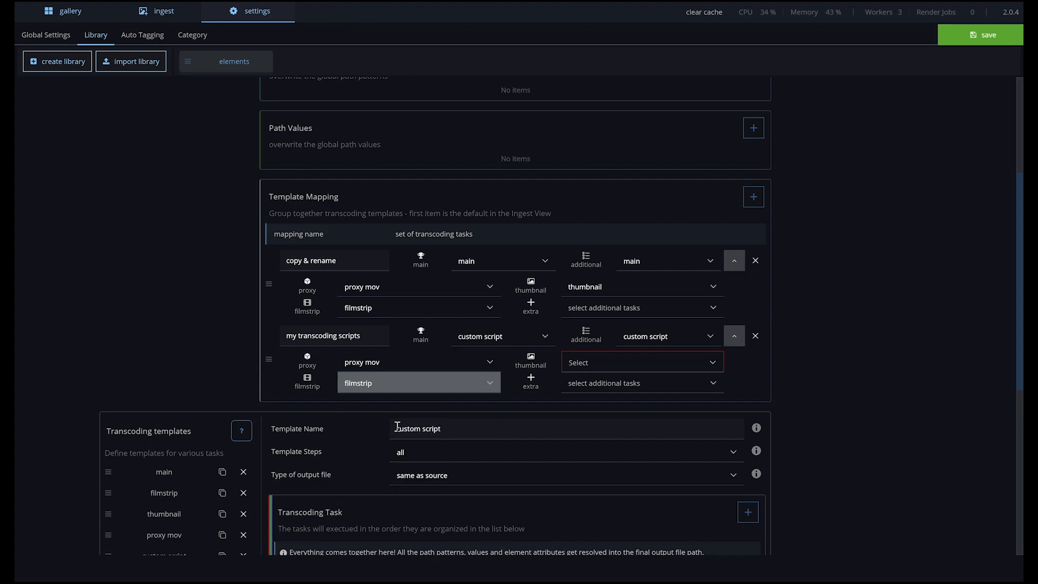
{"action": "left_click", "coordinate": [595, 366]}
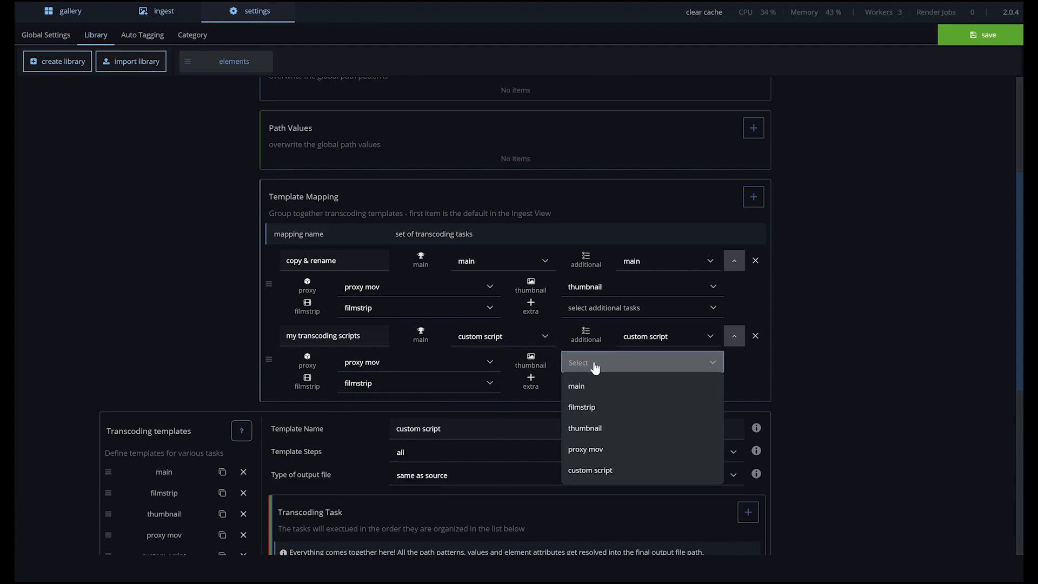
{"action": "left_click", "coordinate": [610, 428]}
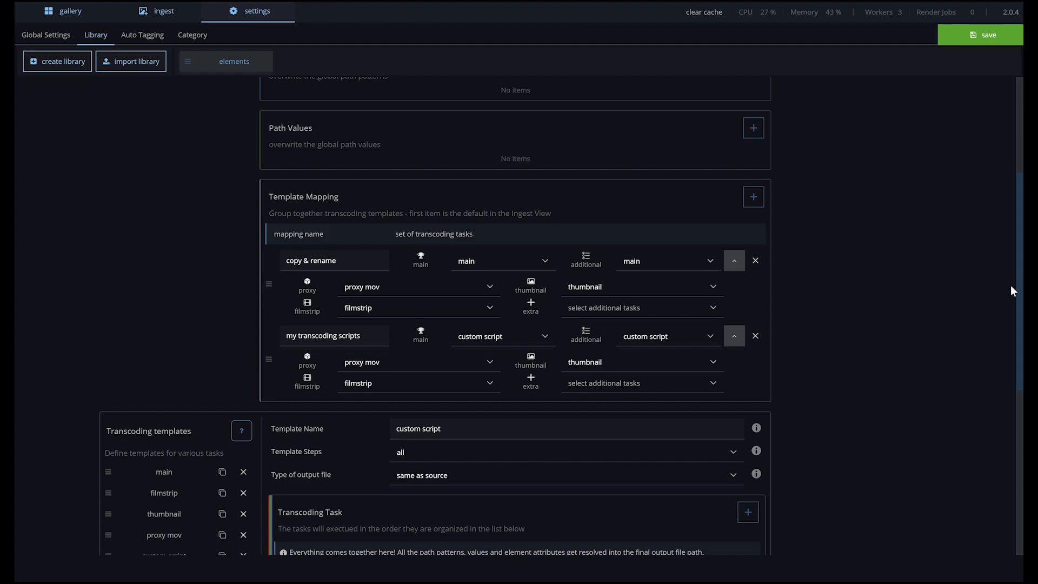
Duplicate the thumbnail transcoding template and name the copy "thumbnail HD"
{"action": "left_click_drag", "start_coordinate": [1021, 293], "coordinate": [1021, 395]}
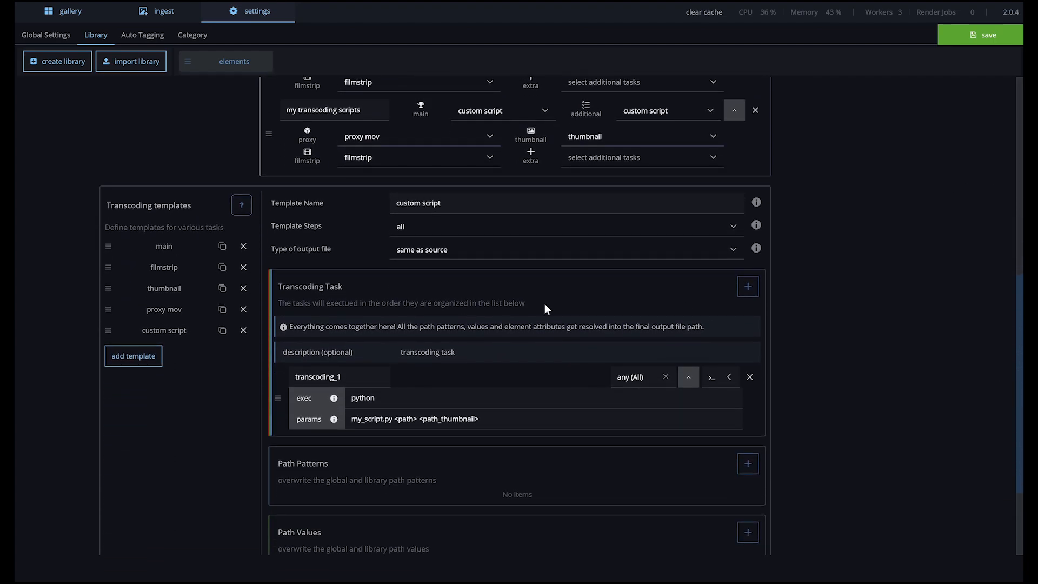
{"action": "left_click", "coordinate": [197, 289]}
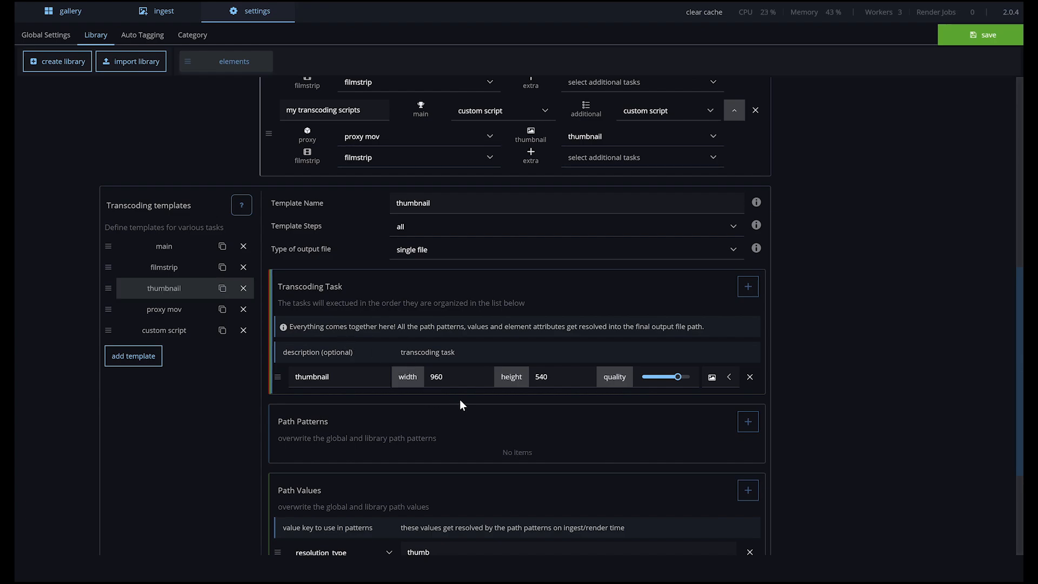
{"action": "left_click", "coordinate": [222, 292]}
{"action": "left_click", "coordinate": [198, 353]}
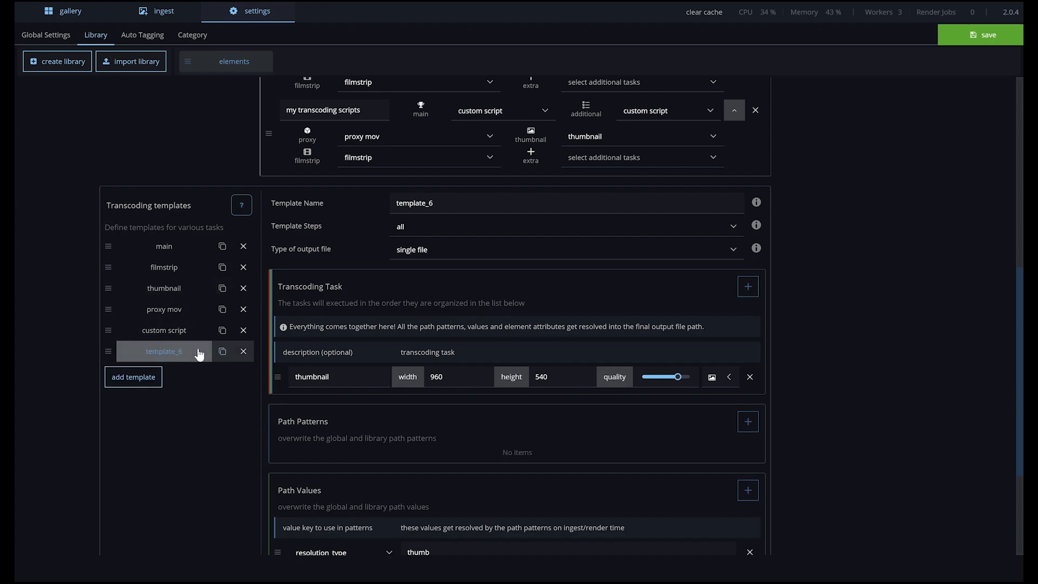
{"action": "left_click", "coordinate": [534, 203]}
{"action": "key", "text": "ctrl+a"}
{"action": "type", "text": "thumbn"}
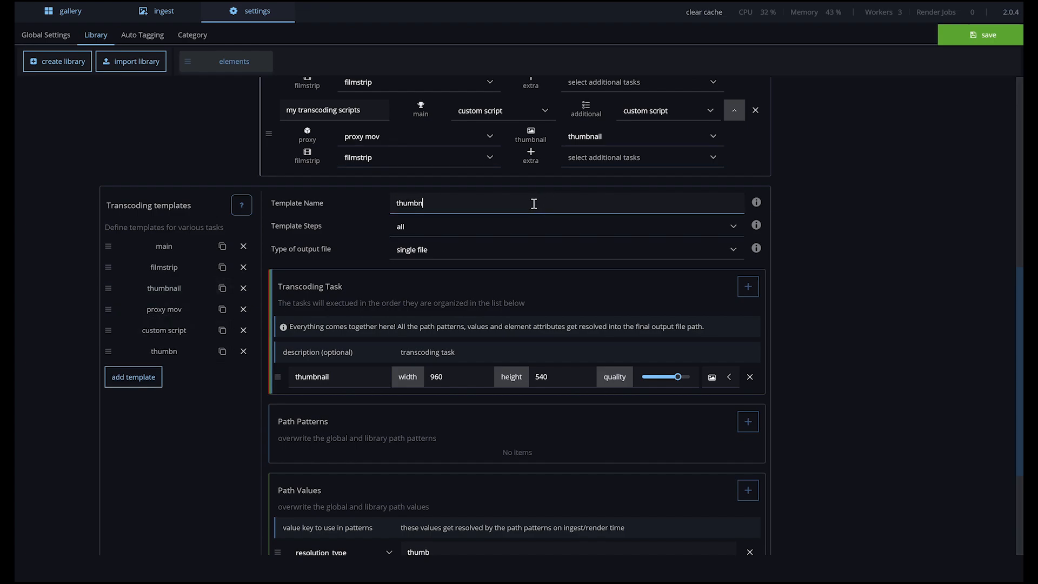
{"action": "type", "text": "ail HD"}
Set the thumbnail HD task to width 1920 and height 1080, and assign that template as the thumbnail of the "my transcoding scripts" mapping
{"action": "double_click", "coordinate": [435, 377]}
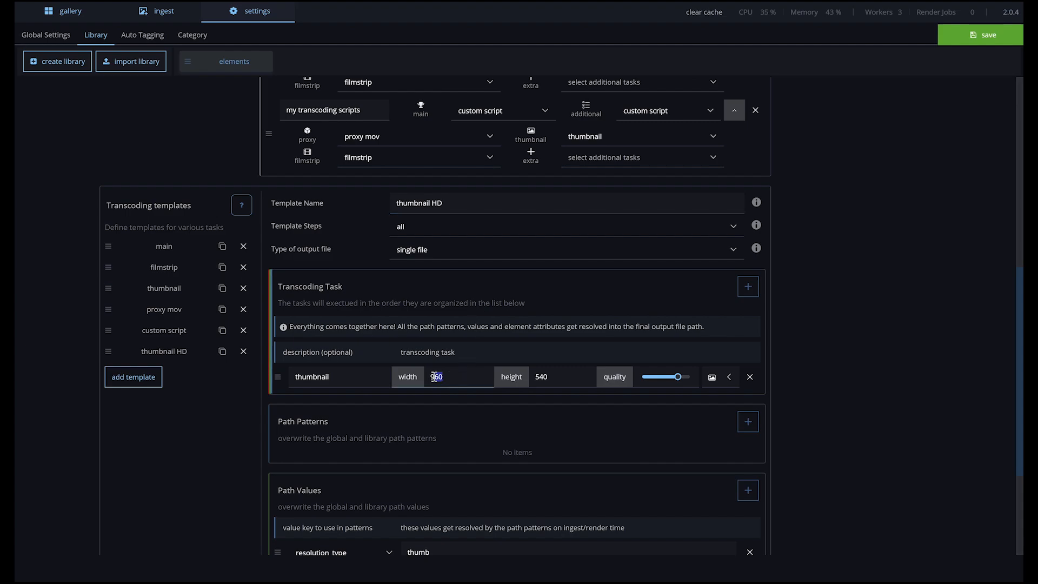
{"action": "type", "text": "1920"}
{"action": "double_click", "coordinate": [538, 377]}
{"action": "type", "text": "1080"}
{"action": "left_click", "coordinate": [649, 134]}
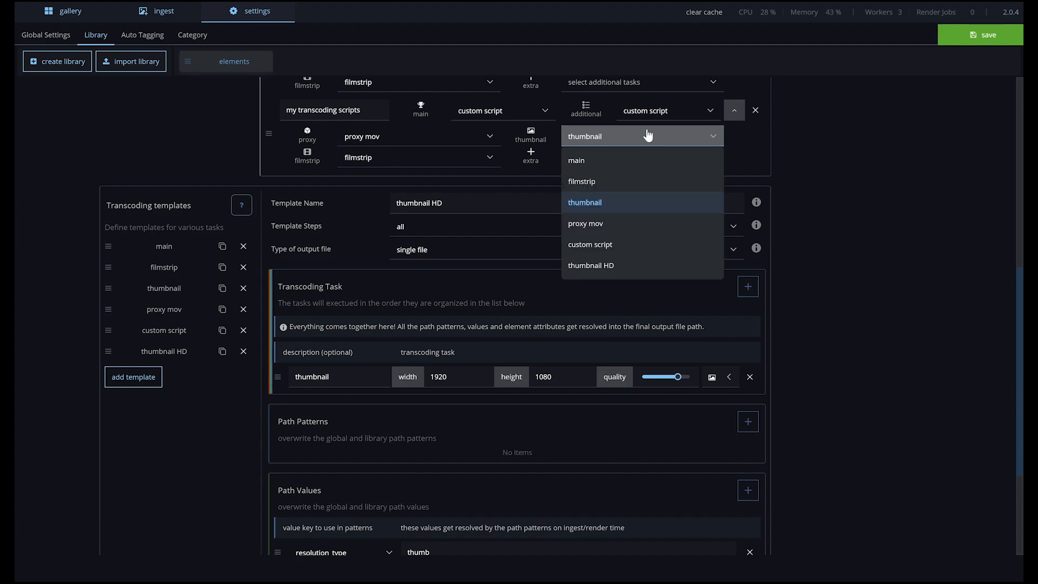
{"action": "left_click", "coordinate": [633, 265]}
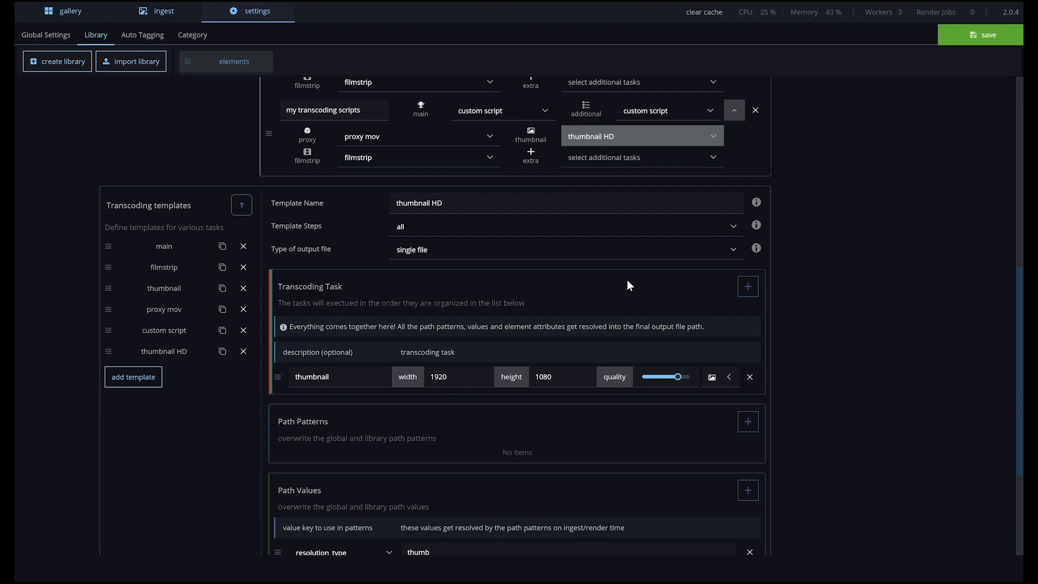